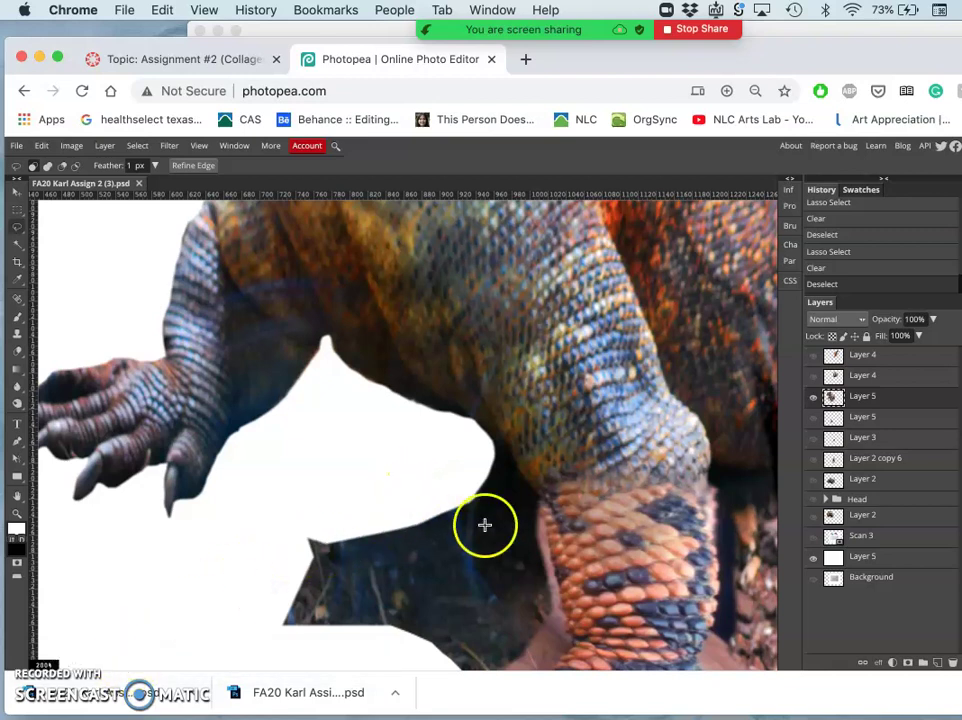
Clear the dark strip and the dark patch beside the white cutout to white.
{"action": "left_click_drag", "start_coordinate": [484, 524], "coordinate": [489, 436]}
{"action": "key", "text": "Delete"}
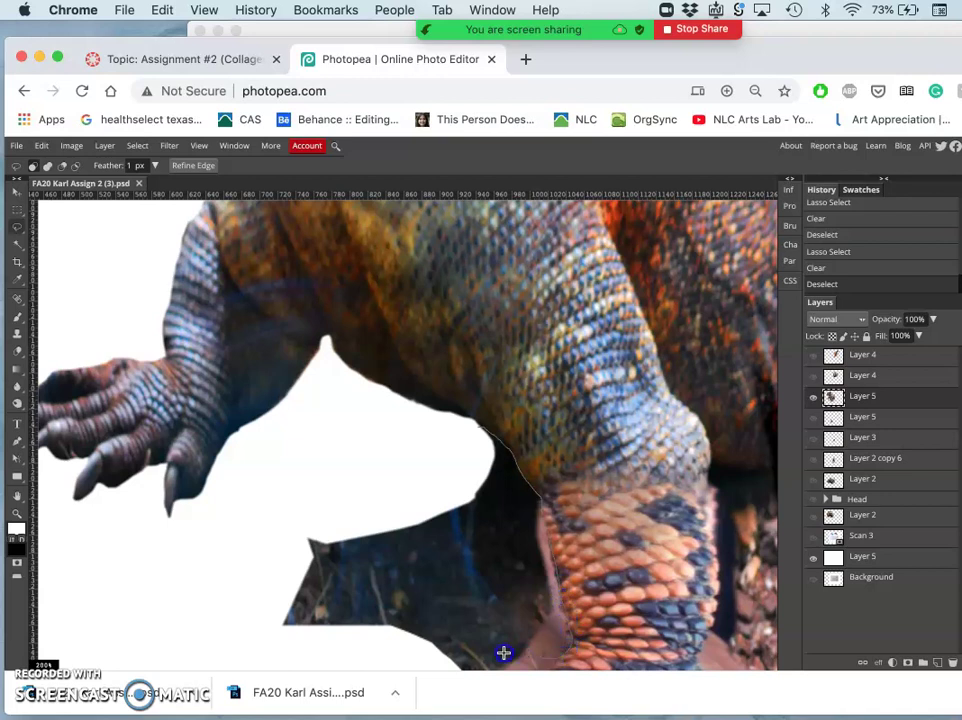
{"action": "left_click_drag", "start_coordinate": [503, 652], "coordinate": [390, 450]}
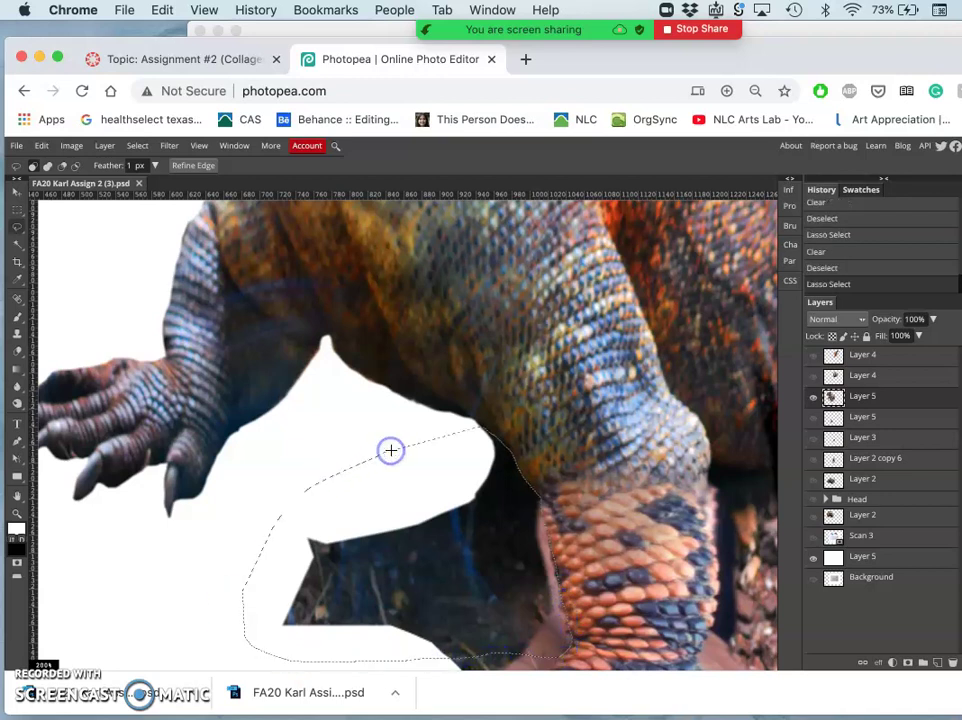
{"action": "key", "text": "Delete"}
{"action": "scroll", "coordinate": [391, 451], "scroll_direction": "down", "scroll_amount": 3}
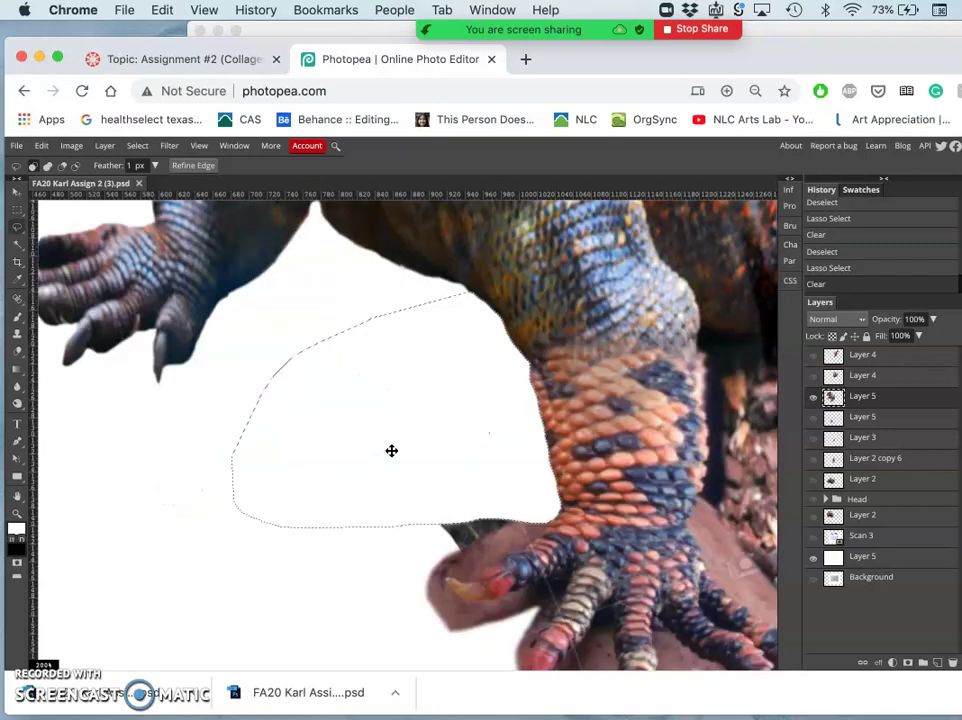
{"action": "scroll", "coordinate": [391, 451], "scroll_direction": "down", "scroll_amount": 2}
{"action": "scroll", "coordinate": [391, 451], "scroll_direction": "down", "scroll_amount": 2}
{"action": "left_click", "coordinate": [380, 510]}
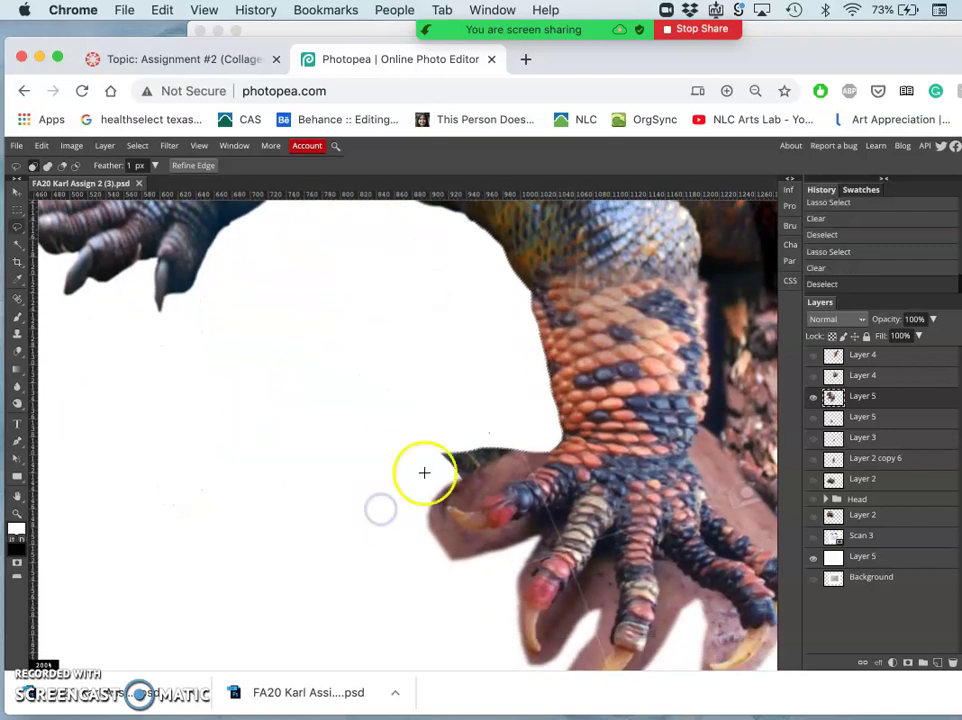
Lasso the dark background along the lower claw edge and clear it to white.
{"action": "mouse_move", "coordinate": [554, 443]}
{"action": "left_mouse_down"}
{"action": "mouse_move", "coordinate": [524, 479]}
{"action": "mouse_move", "coordinate": [470, 507]}
{"action": "mouse_move", "coordinate": [466, 525]}
{"action": "mouse_move", "coordinate": [470, 541]}
{"action": "mouse_move", "coordinate": [514, 522]}
{"action": "left_mouse_up"}
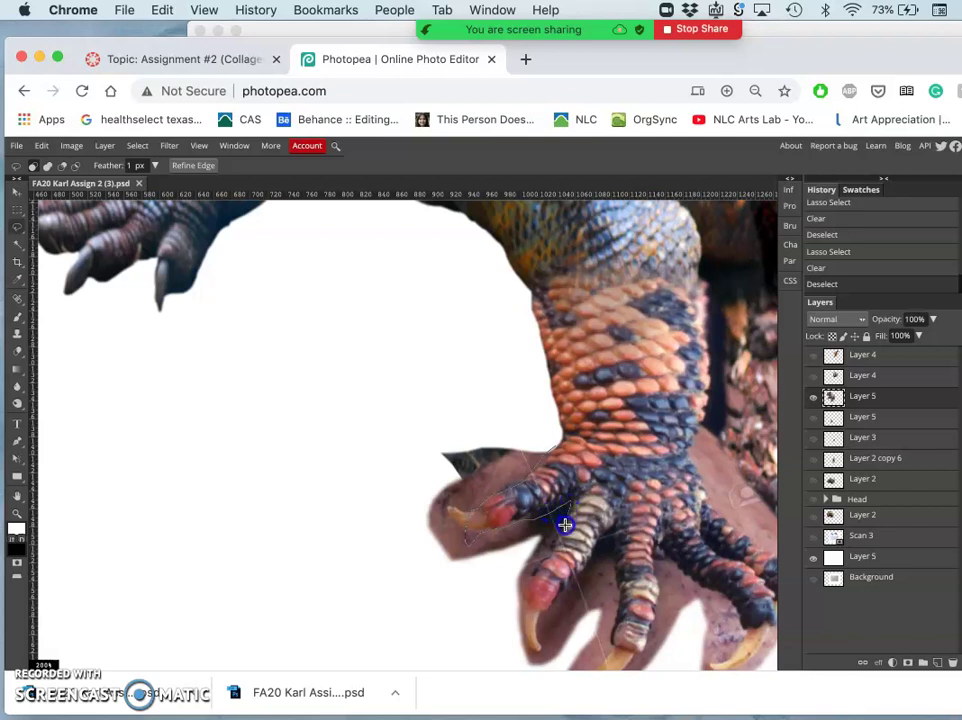
{"action": "mouse_move", "coordinate": [541, 561]}
{"action": "left_mouse_down"}
{"action": "mouse_move", "coordinate": [521, 593]}
{"action": "mouse_move", "coordinate": [523, 634]}
{"action": "left_mouse_up"}
{"action": "mouse_move", "coordinate": [562, 610]}
{"action": "left_mouse_down"}
{"action": "mouse_move", "coordinate": [573, 644]}
{"action": "mouse_move", "coordinate": [522, 687]}
{"action": "mouse_move", "coordinate": [333, 535]}
{"action": "mouse_move", "coordinate": [457, 324]}
{"action": "left_mouse_up"}
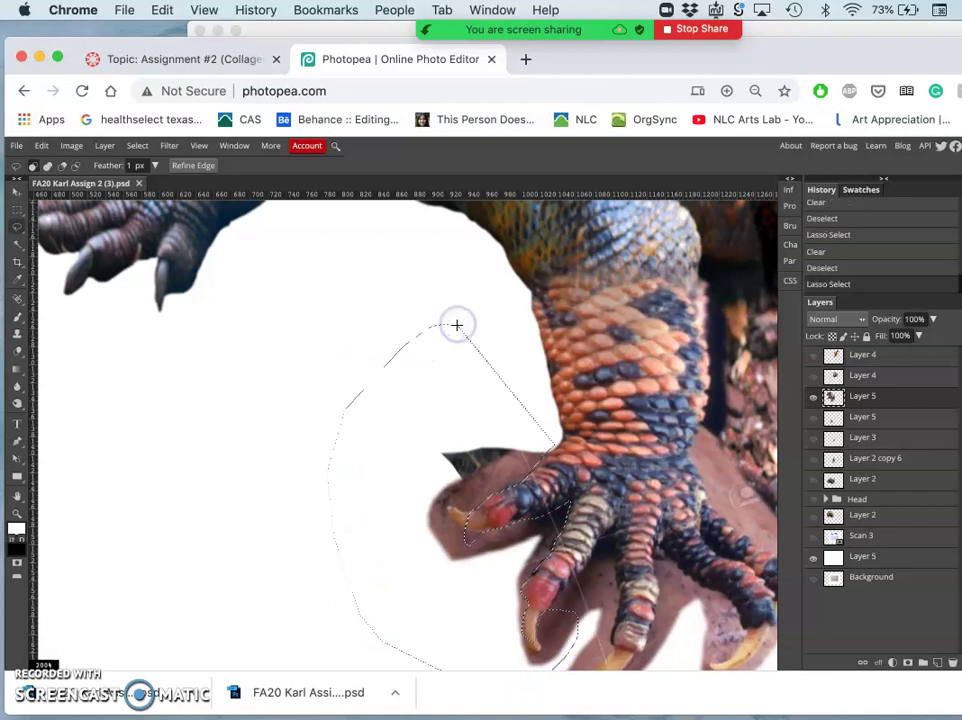
{"action": "key", "text": "Delete"}
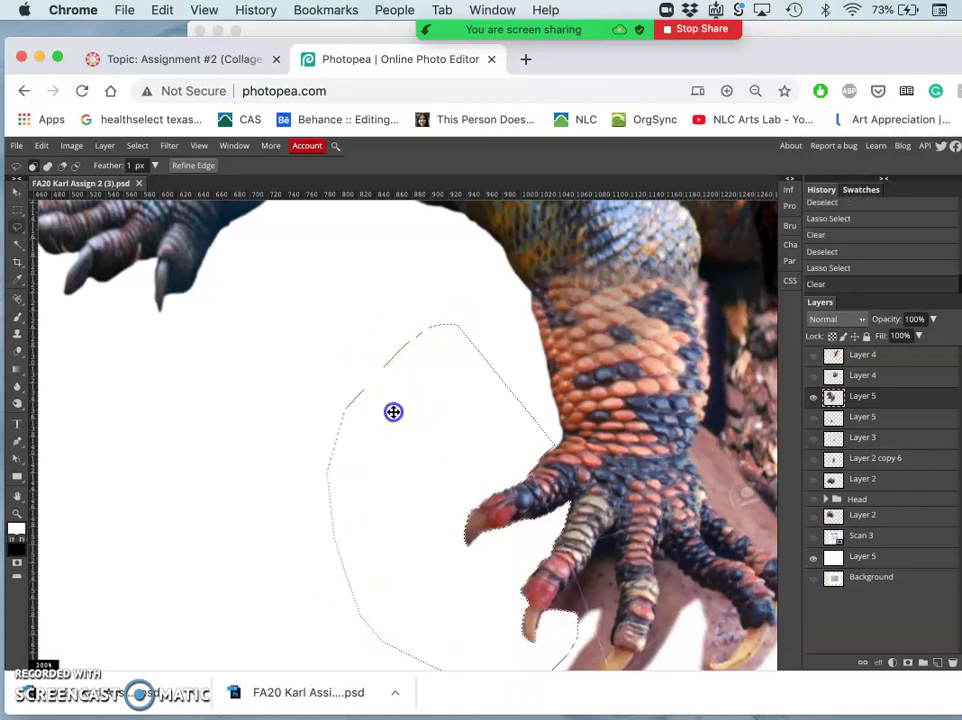
{"action": "left_click", "coordinate": [393, 410]}
Clear the leftover background near the claw tip.
{"action": "scroll", "coordinate": [494, 477], "scroll_direction": "down", "scroll_amount": 3}
{"action": "scroll", "coordinate": [494, 477], "scroll_direction": "right", "scroll_amount": 2}
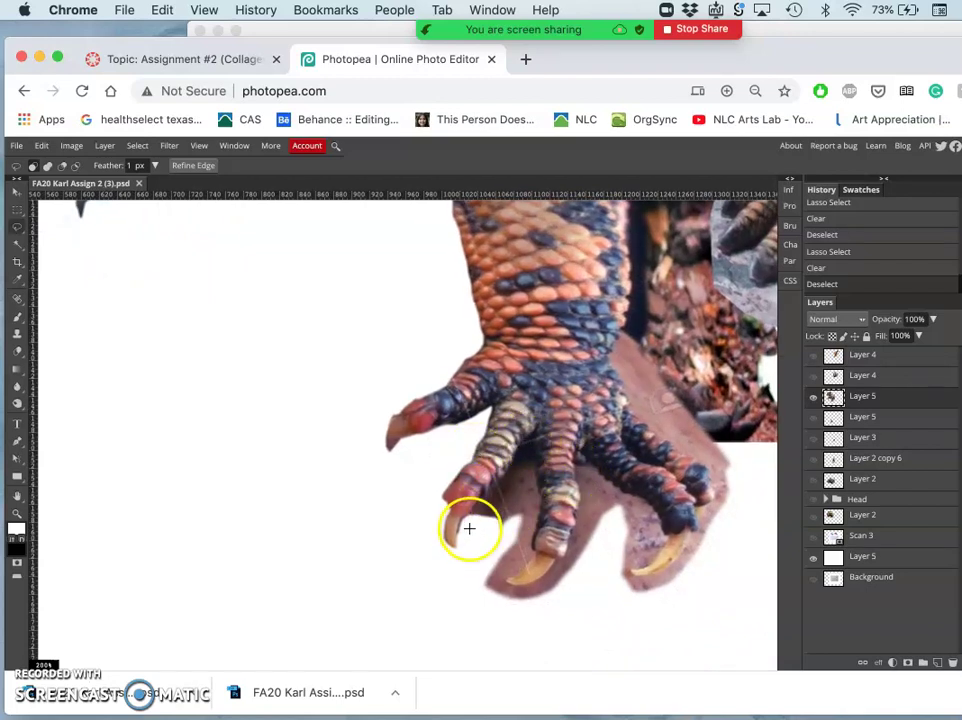
{"action": "mouse_move", "coordinate": [447, 500]}
{"action": "left_mouse_down"}
{"action": "mouse_move", "coordinate": [432, 477]}
{"action": "mouse_move", "coordinate": [393, 507]}
{"action": "mouse_move", "coordinate": [402, 413]}
{"action": "left_mouse_up"}
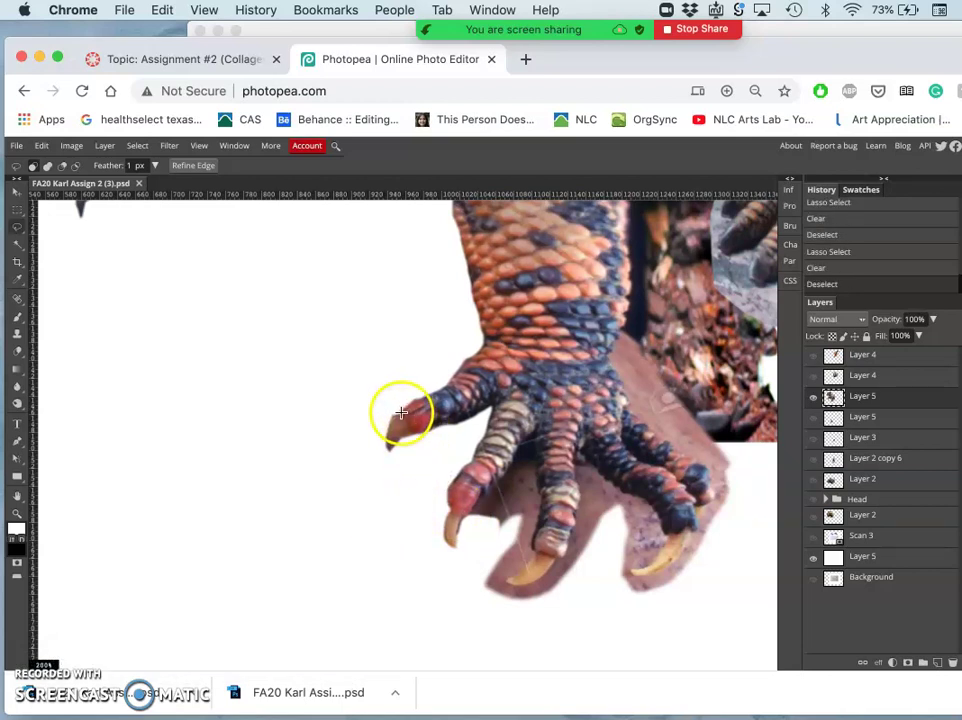
{"action": "left_click_drag", "start_coordinate": [401, 412], "coordinate": [391, 396]}
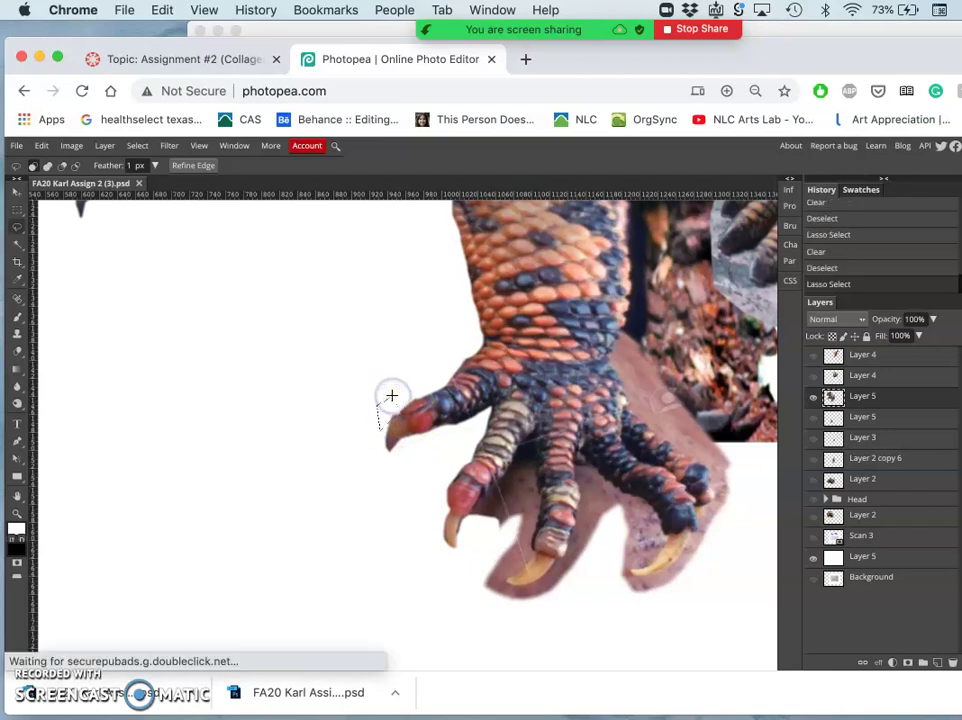
{"action": "key", "text": "Delete"}
{"action": "left_click", "coordinate": [442, 490]}
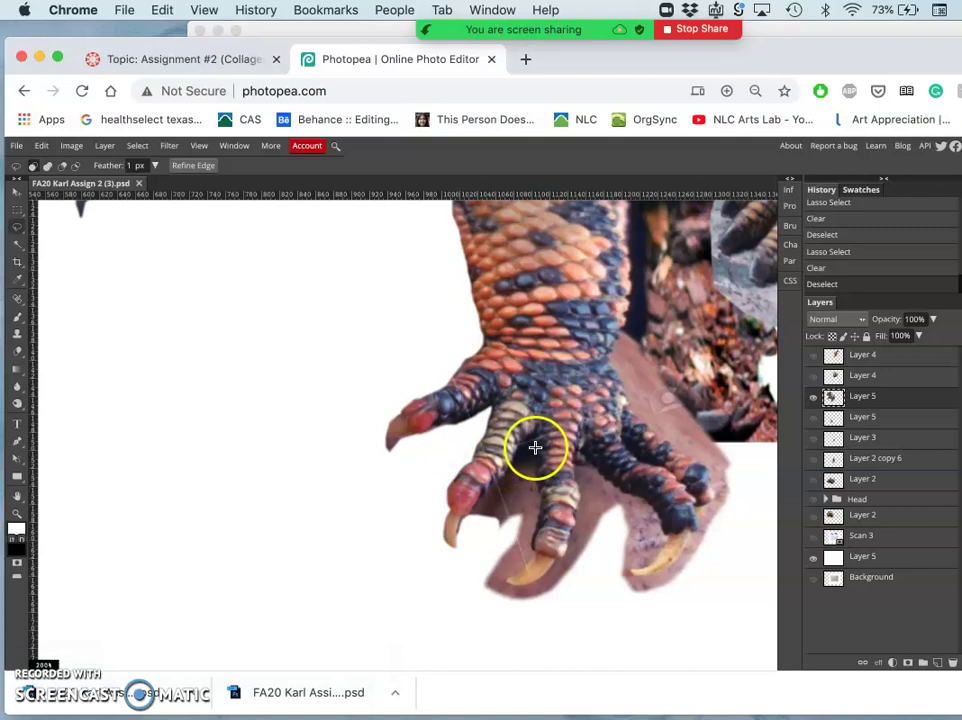
Clear the gap between the lower claws to white.
{"action": "left_click_drag", "start_coordinate": [535, 447], "coordinate": [534, 441]}
{"action": "mouse_move", "coordinate": [470, 517]}
{"action": "left_mouse_down"}
{"action": "mouse_move", "coordinate": [473, 584]}
{"action": "mouse_move", "coordinate": [493, 589]}
{"action": "mouse_move", "coordinate": [529, 565]}
{"action": "left_mouse_up"}
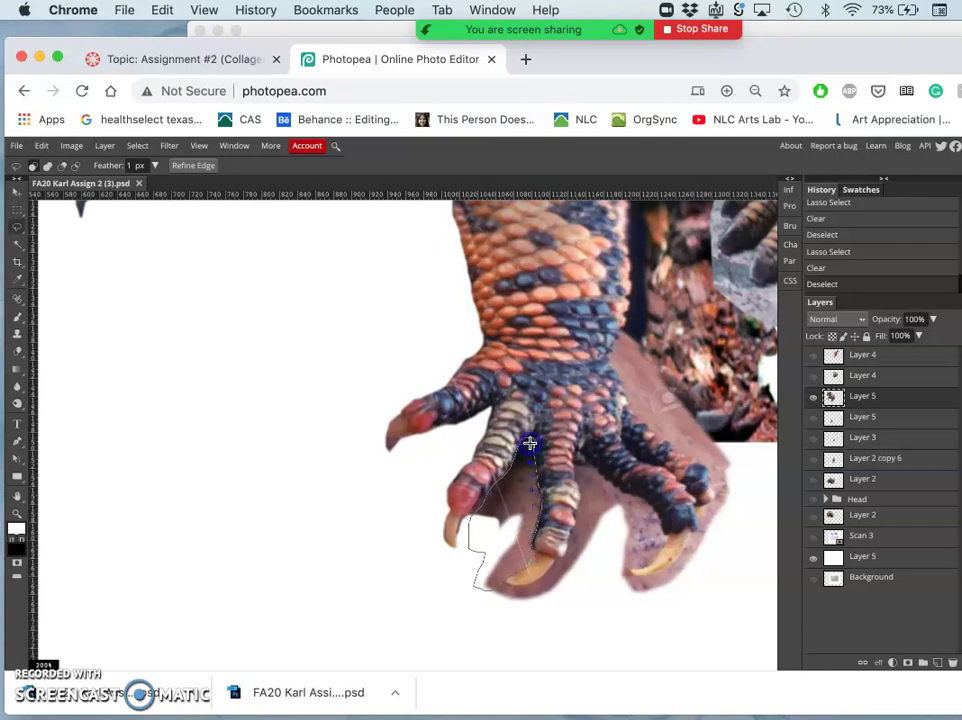
{"action": "left_click_drag", "start_coordinate": [530, 443], "coordinate": [526, 440]}
{"action": "key", "text": "Delete"}
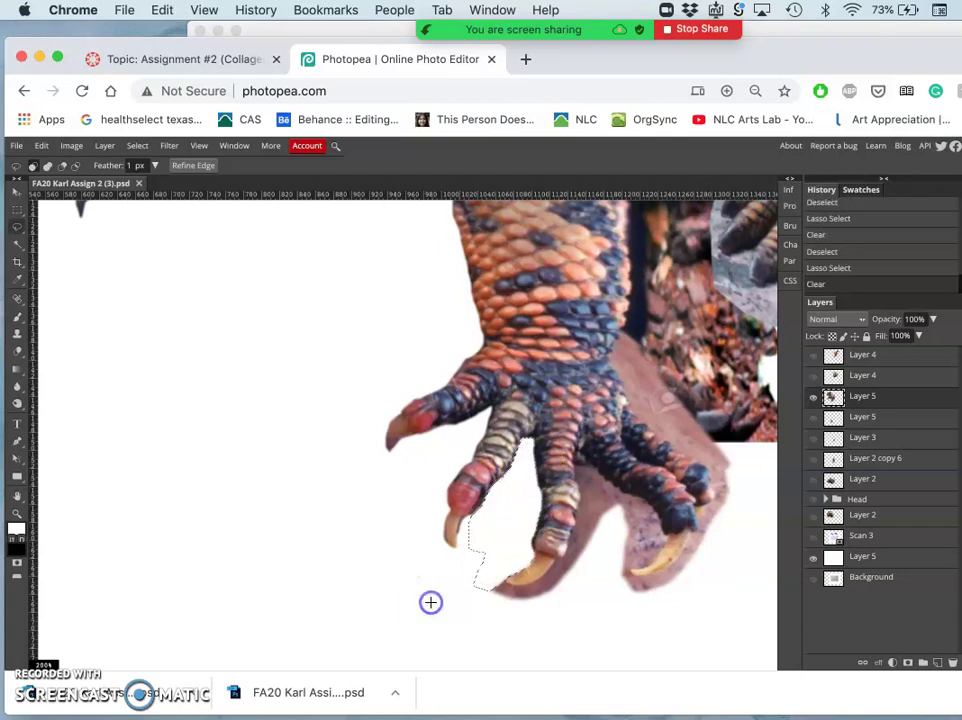
{"action": "left_click", "coordinate": [503, 502]}
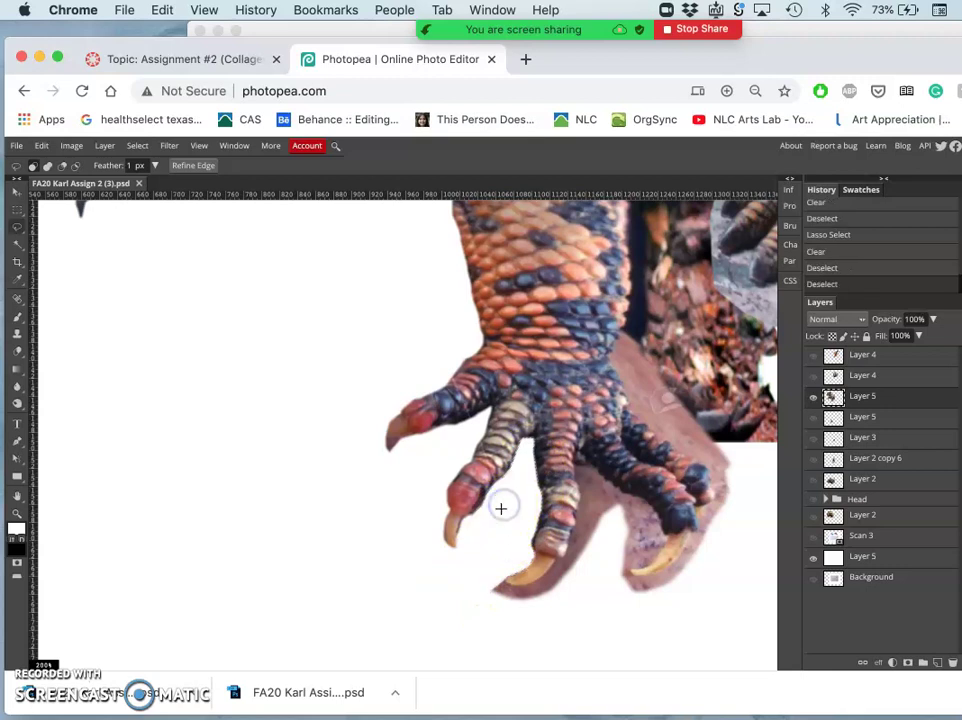
Trace around the lower claw and clear the pink patch beneath the foot.
{"action": "left_click_drag", "start_coordinate": [505, 488], "coordinate": [511, 575]}
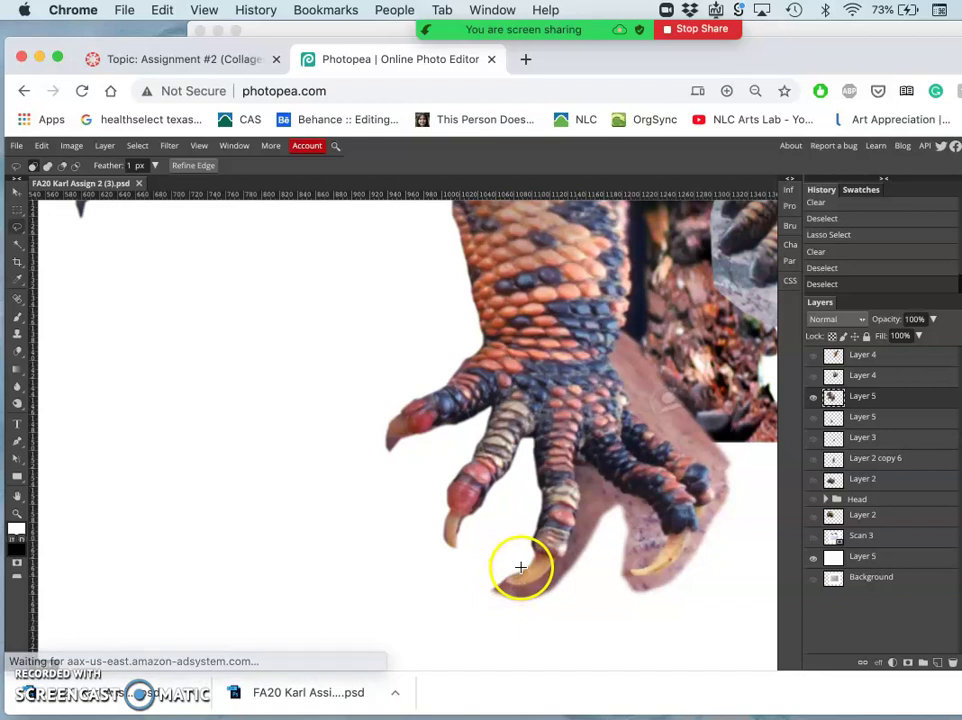
{"action": "left_click_drag", "start_coordinate": [511, 575], "coordinate": [520, 571]}
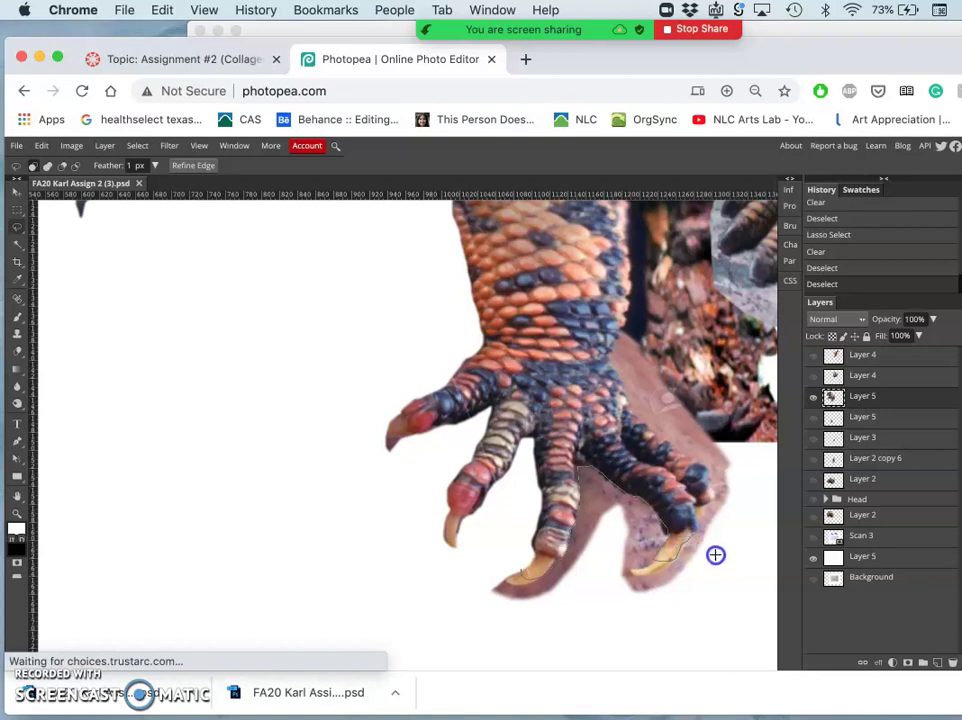
{"action": "mouse_move", "coordinate": [680, 545]}
{"action": "left_mouse_down"}
{"action": "mouse_move", "coordinate": [649, 657]}
{"action": "mouse_move", "coordinate": [573, 653]}
{"action": "mouse_move", "coordinate": [481, 618]}
{"action": "mouse_move", "coordinate": [485, 575]}
{"action": "mouse_move", "coordinate": [520, 563]}
{"action": "left_mouse_up"}
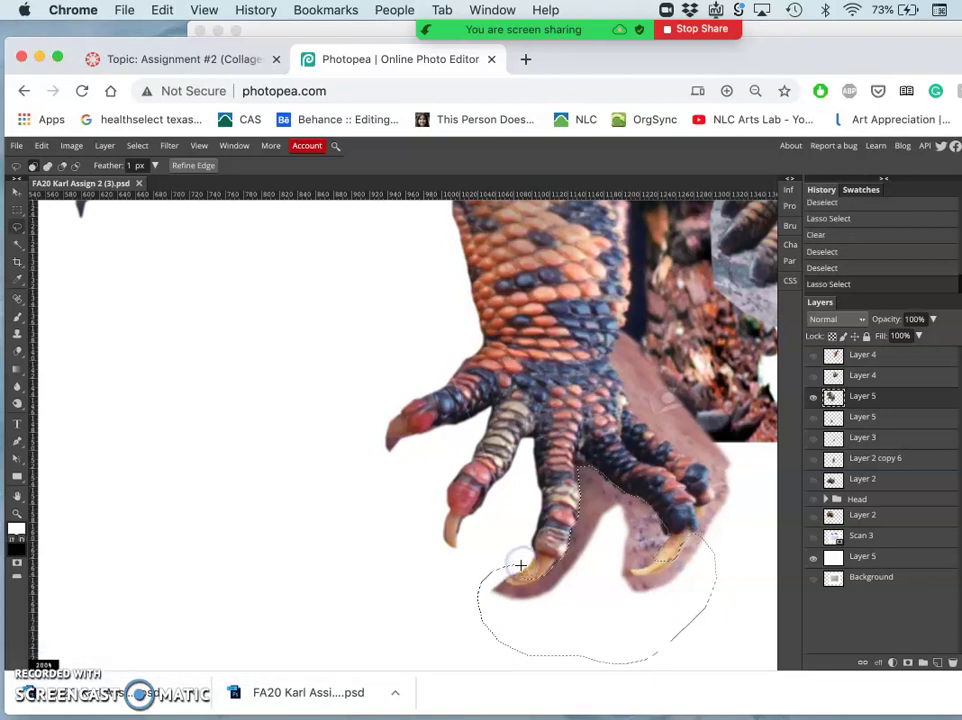
{"action": "key", "text": "Delete"}
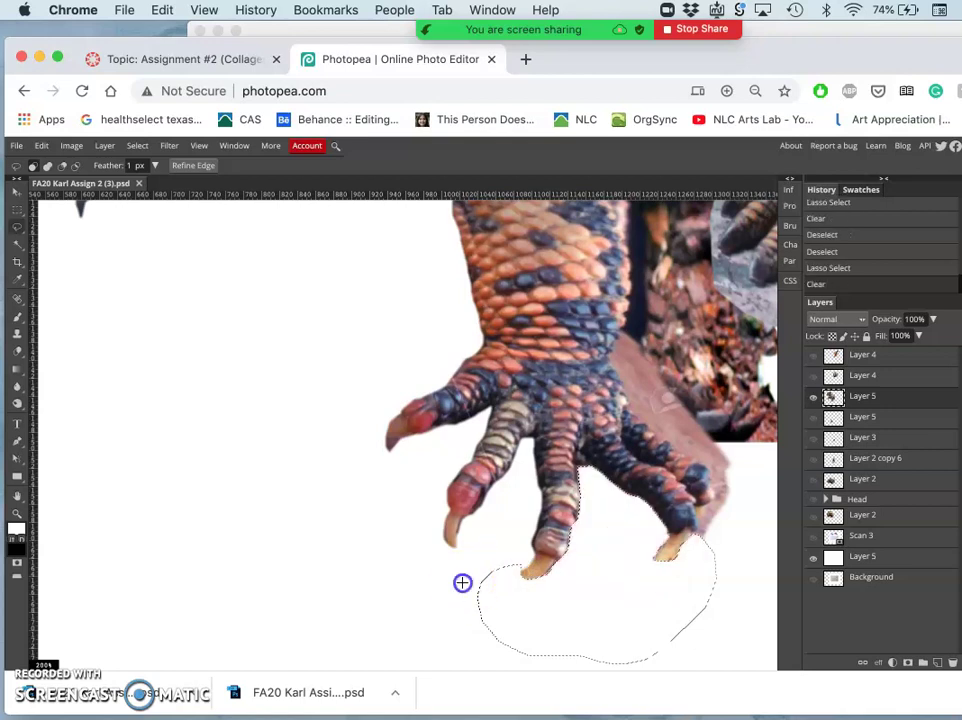
{"action": "left_click", "coordinate": [462, 580]}
Lasso the brown strip and pinkish area right of the foot and clear them to white.
{"action": "scroll", "coordinate": [687, 575], "scroll_direction": "right", "scroll_amount": 3}
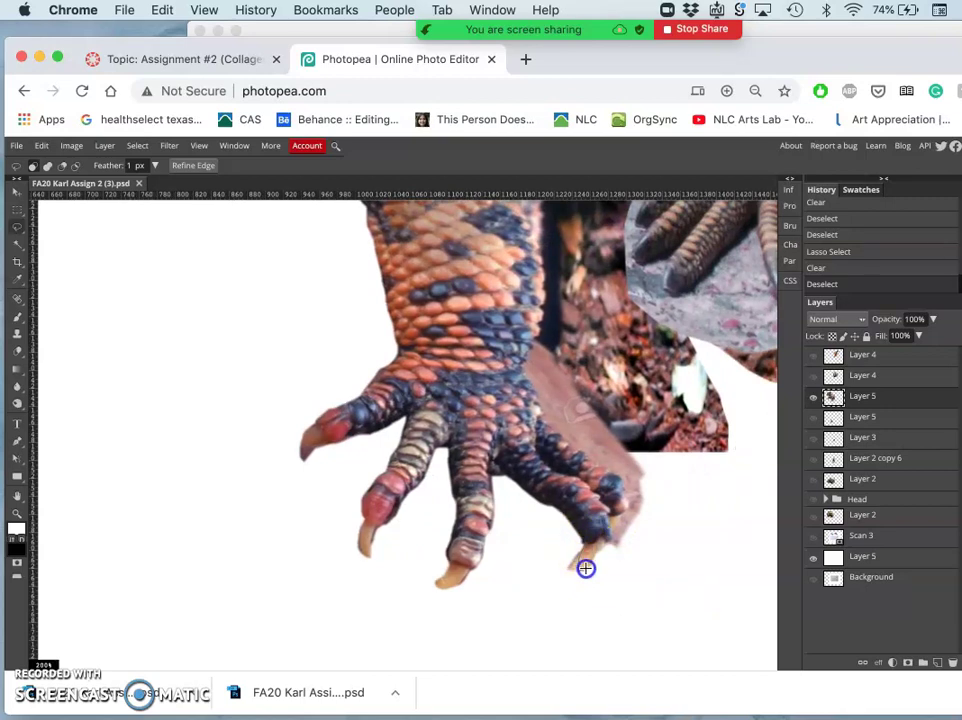
{"action": "mouse_move", "coordinate": [586, 568]}
{"action": "left_mouse_down"}
{"action": "mouse_move", "coordinate": [609, 546]}
{"action": "mouse_move", "coordinate": [624, 481]}
{"action": "mouse_move", "coordinate": [610, 467]}
{"action": "left_mouse_up"}
{"action": "mouse_move", "coordinate": [545, 405]}
{"action": "left_mouse_down"}
{"action": "mouse_move", "coordinate": [530, 384]}
{"action": "mouse_move", "coordinate": [545, 281]}
{"action": "mouse_move", "coordinate": [598, 268]}
{"action": "left_mouse_up"}
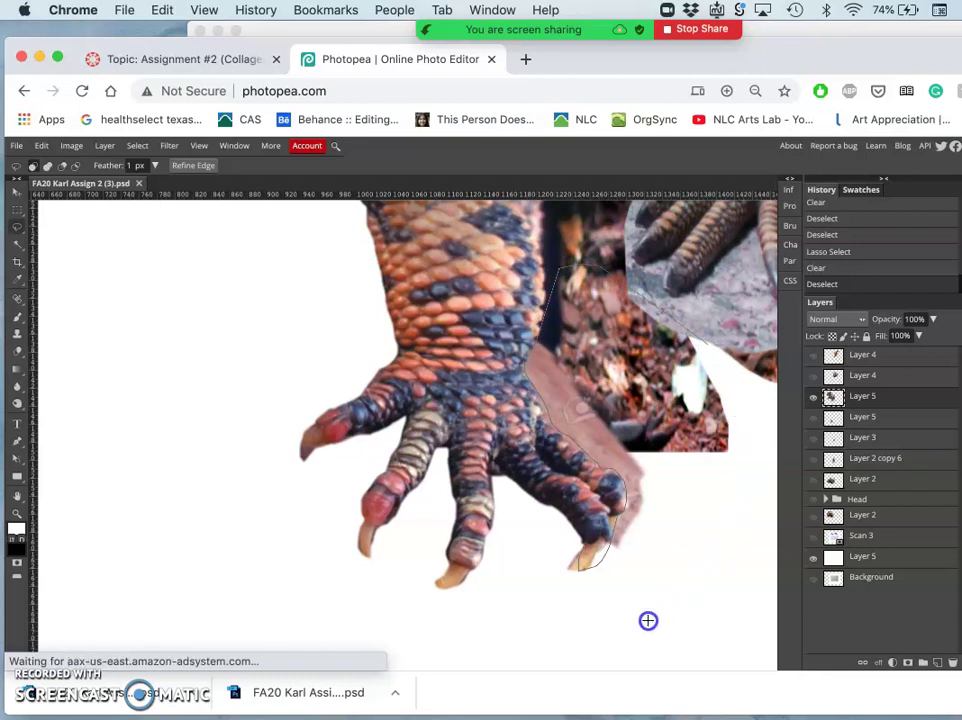
{"action": "left_click_drag", "start_coordinate": [648, 621], "coordinate": [566, 548]}
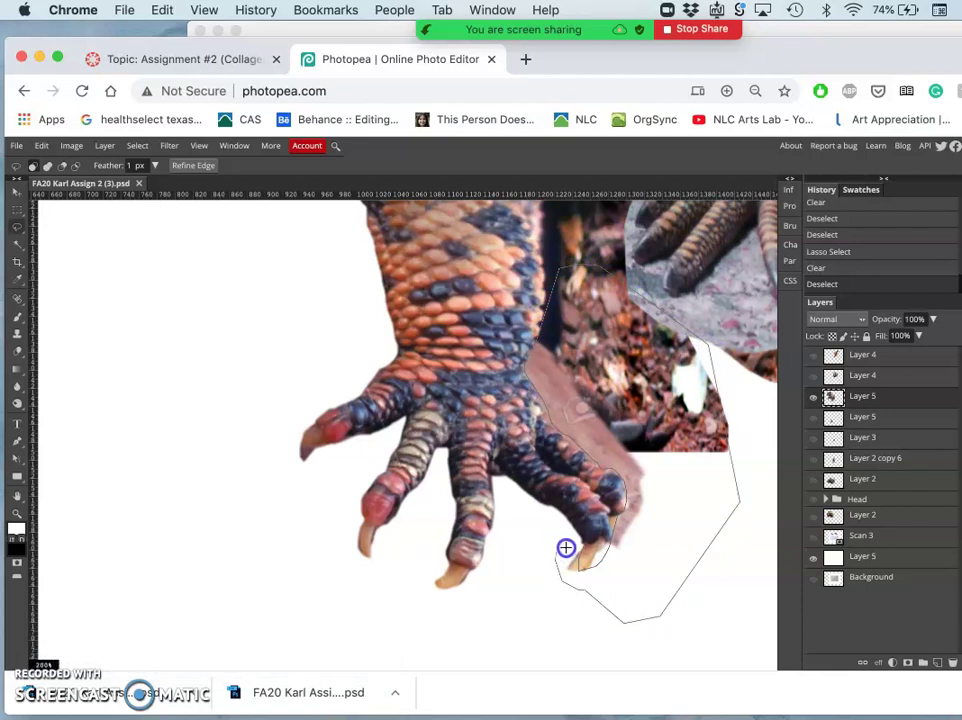
{"action": "left_click", "coordinate": [570, 547]}
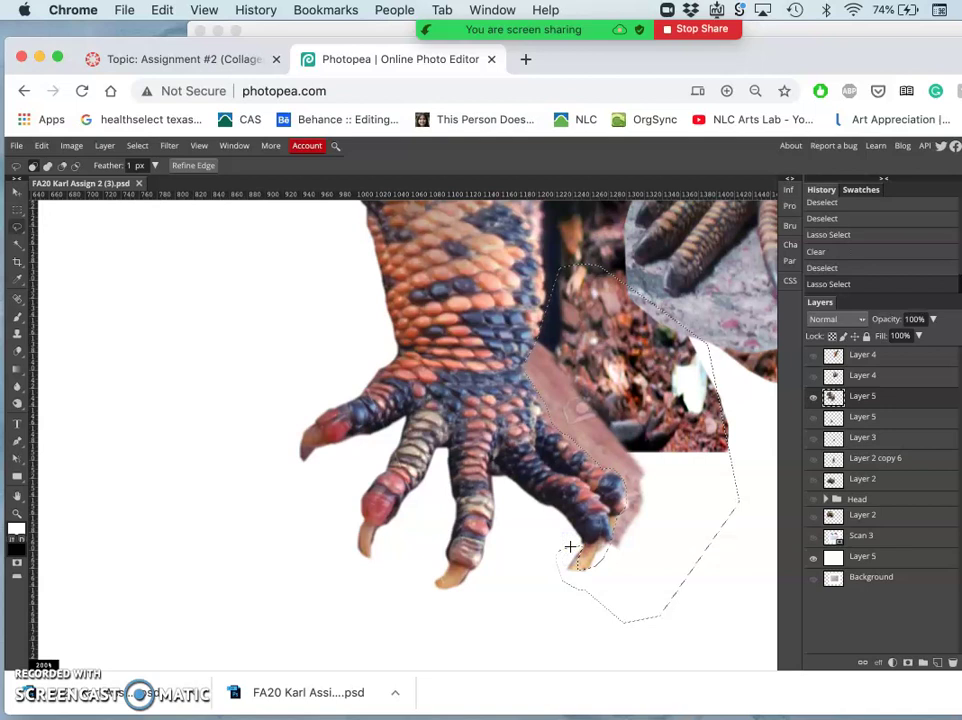
{"action": "key", "text": "Delete"}
{"action": "left_click", "coordinate": [653, 545]}
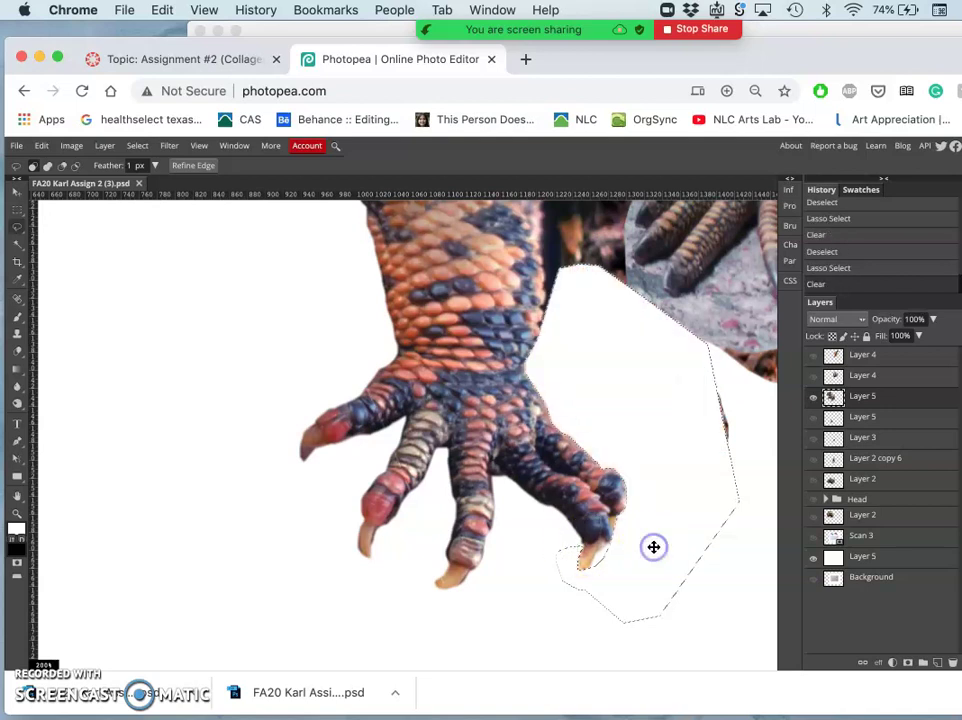
{"action": "left_click_drag", "start_coordinate": [653, 545], "coordinate": [649, 470]}
Clear the dark area between the forearm and the rock to white.
{"action": "scroll", "coordinate": [649, 470], "scroll_direction": "right", "scroll_amount": 5}
{"action": "scroll", "coordinate": [649, 470], "scroll_direction": "up", "scroll_amount": 3}
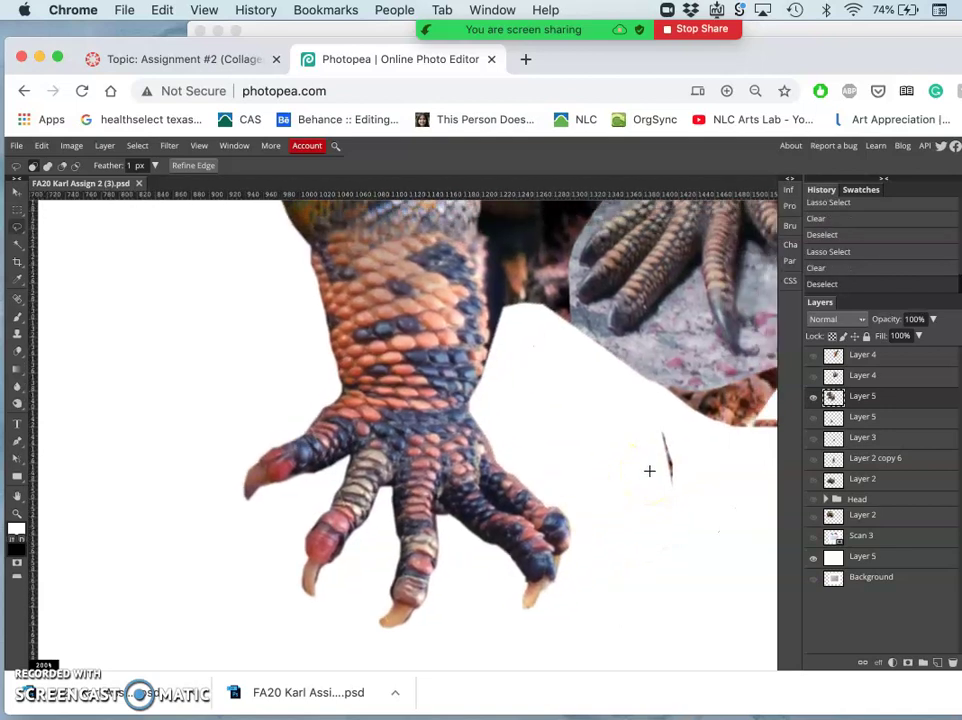
{"action": "scroll", "coordinate": [649, 470], "scroll_direction": "right", "scroll_amount": 3}
{"action": "scroll", "coordinate": [649, 470], "scroll_direction": "up", "scroll_amount": 2}
{"action": "mouse_move", "coordinate": [552, 298]}
{"action": "left_mouse_down"}
{"action": "mouse_move", "coordinate": [358, 400]}
{"action": "mouse_move", "coordinate": [338, 381]}
{"action": "left_mouse_up"}
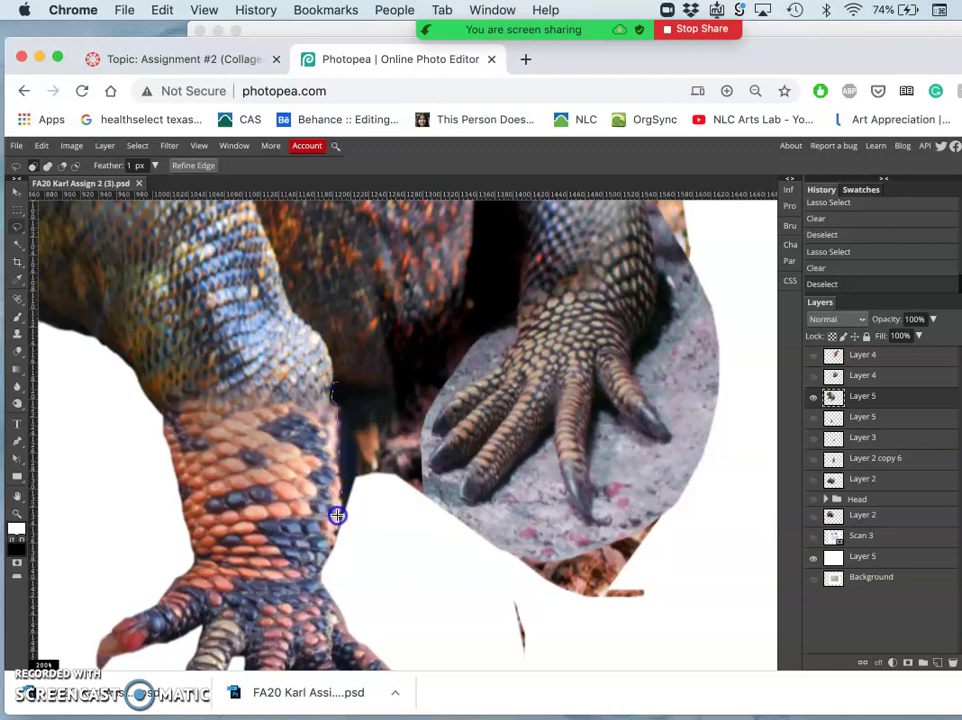
{"action": "left_click", "coordinate": [446, 521]}
{"action": "mouse_move", "coordinate": [511, 332]}
{"action": "left_mouse_down"}
{"action": "mouse_move", "coordinate": [395, 382]}
{"action": "mouse_move", "coordinate": [337, 381]}
{"action": "left_mouse_up"}
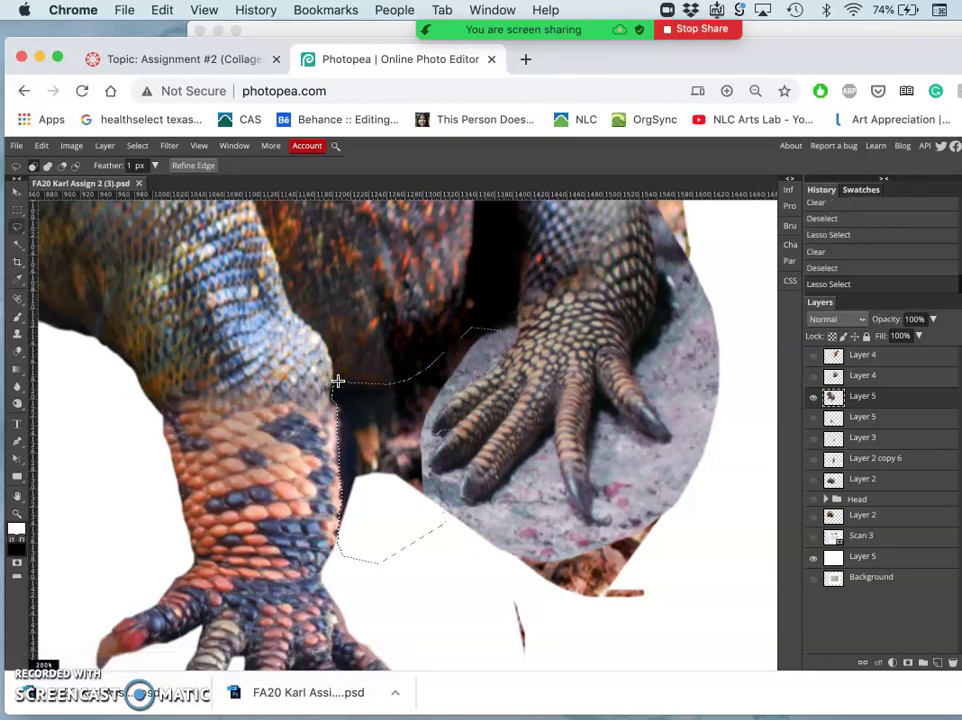
{"action": "key", "text": "Delete"}
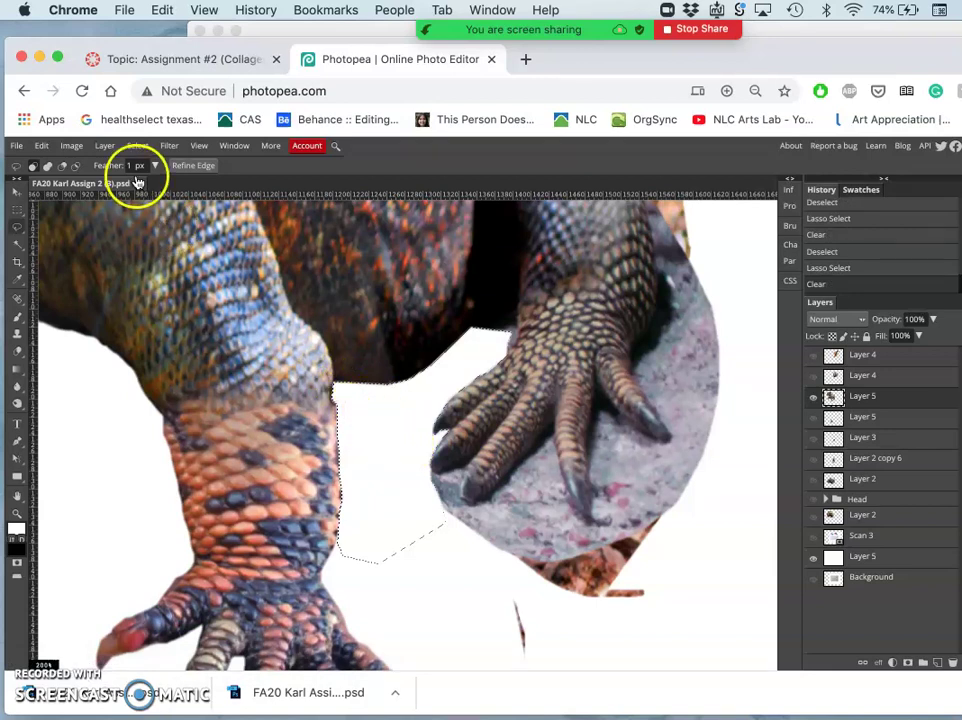
{"action": "left_click", "coordinate": [371, 601]}
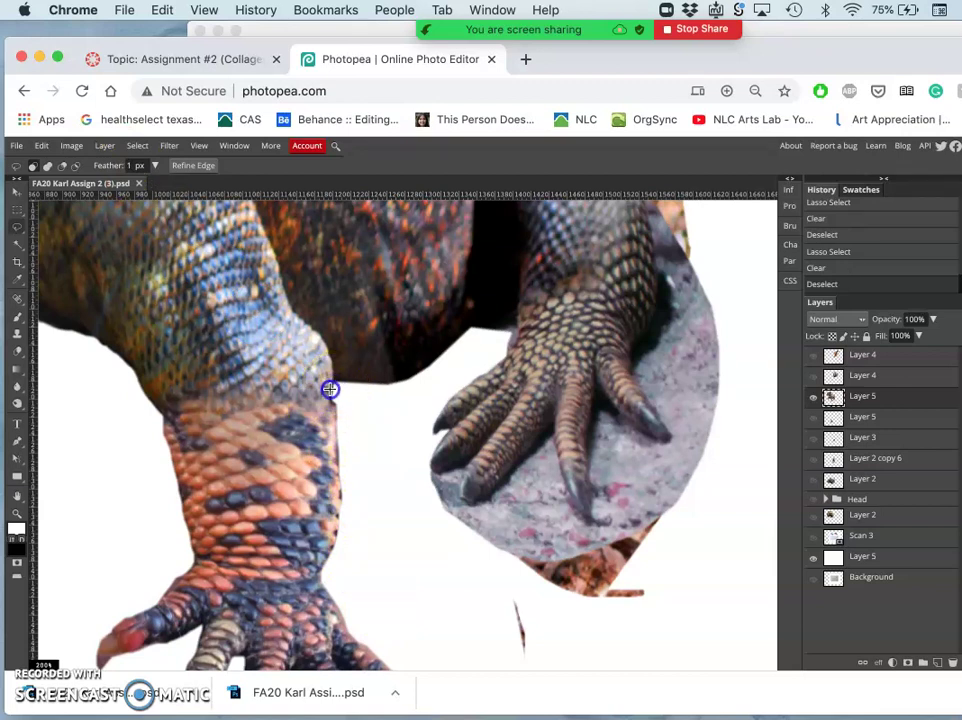
Clear the dark sliver along the forearm and the dark gap by the belly.
{"action": "mouse_move", "coordinate": [331, 395]}
{"action": "left_mouse_down"}
{"action": "mouse_move", "coordinate": [343, 431]}
{"action": "mouse_move", "coordinate": [356, 420]}
{"action": "left_mouse_up"}
{"action": "key", "text": "Delete"}
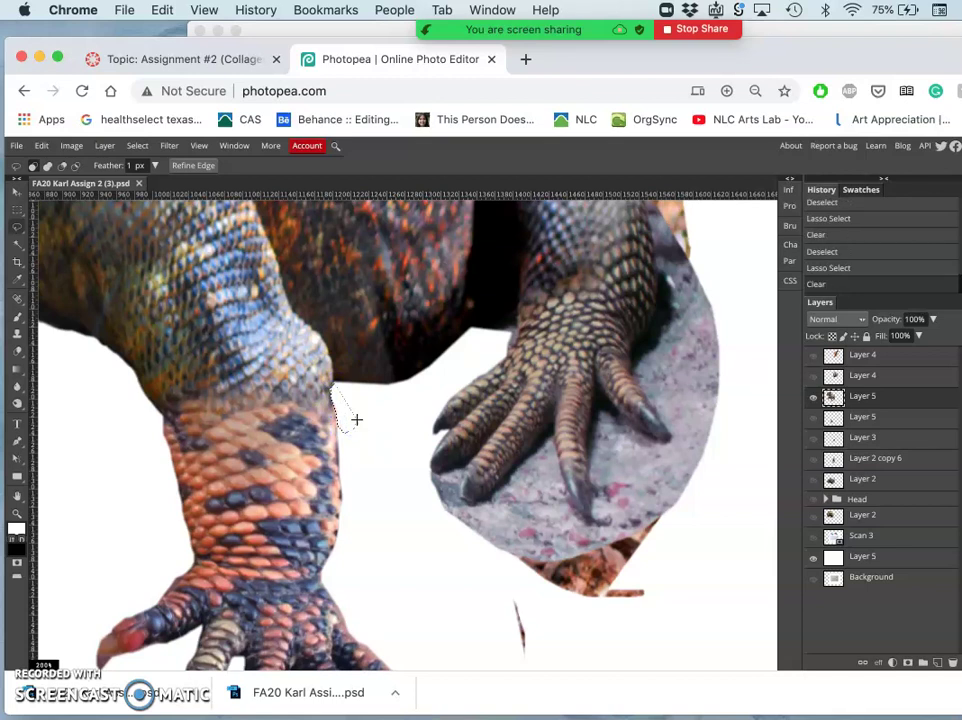
{"action": "left_click", "coordinate": [414, 490]}
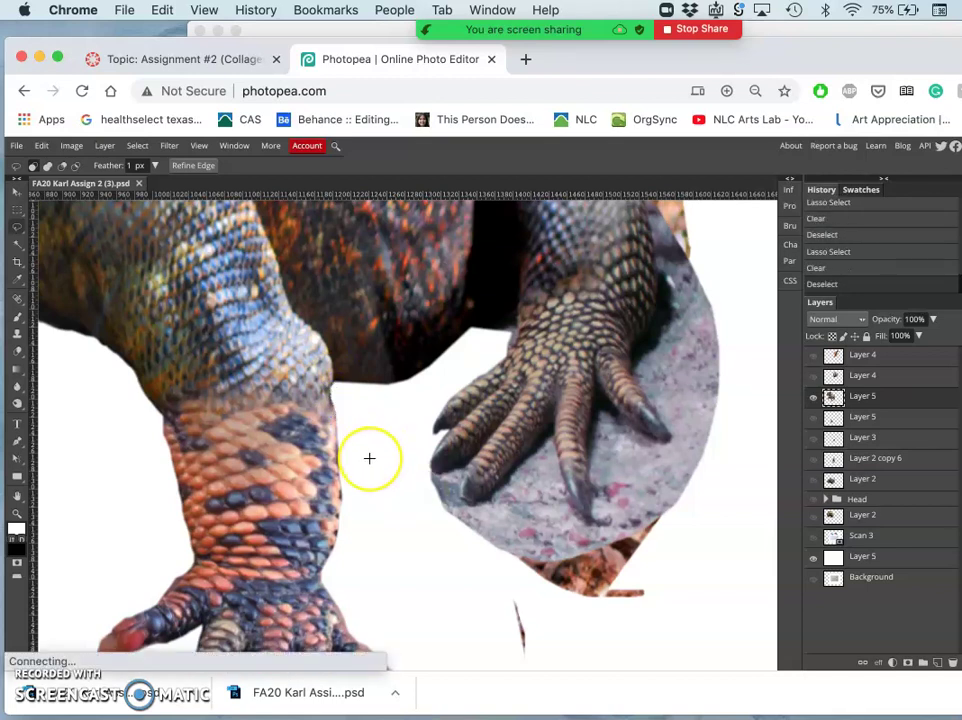
{"action": "scroll", "coordinate": [355, 440], "scroll_direction": "right", "scroll_amount": 5}
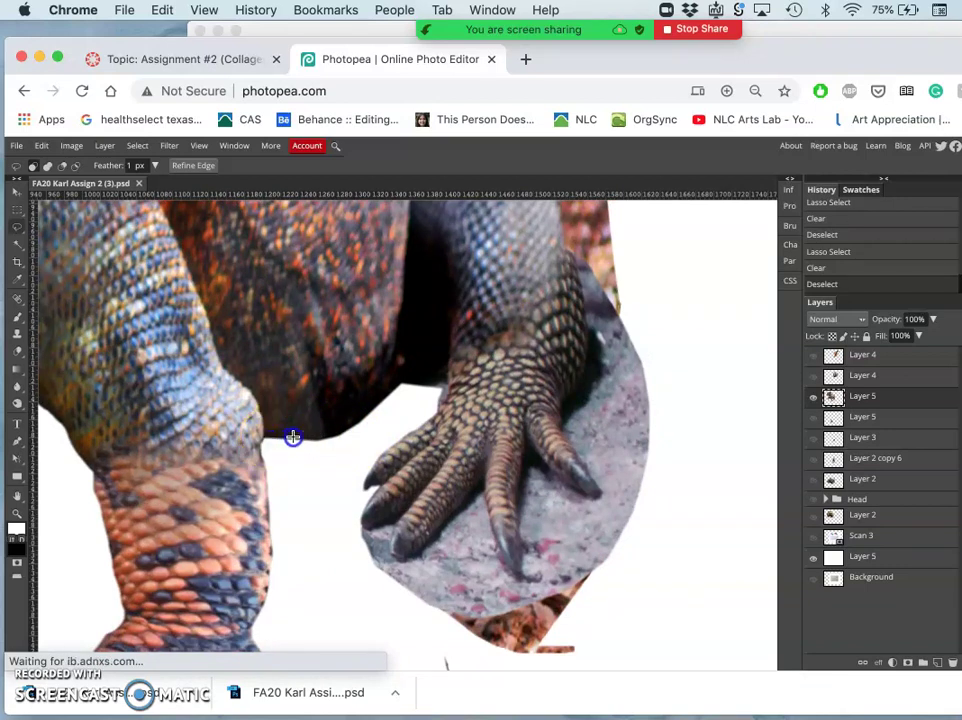
{"action": "left_click_drag", "start_coordinate": [292, 437], "coordinate": [397, 381]}
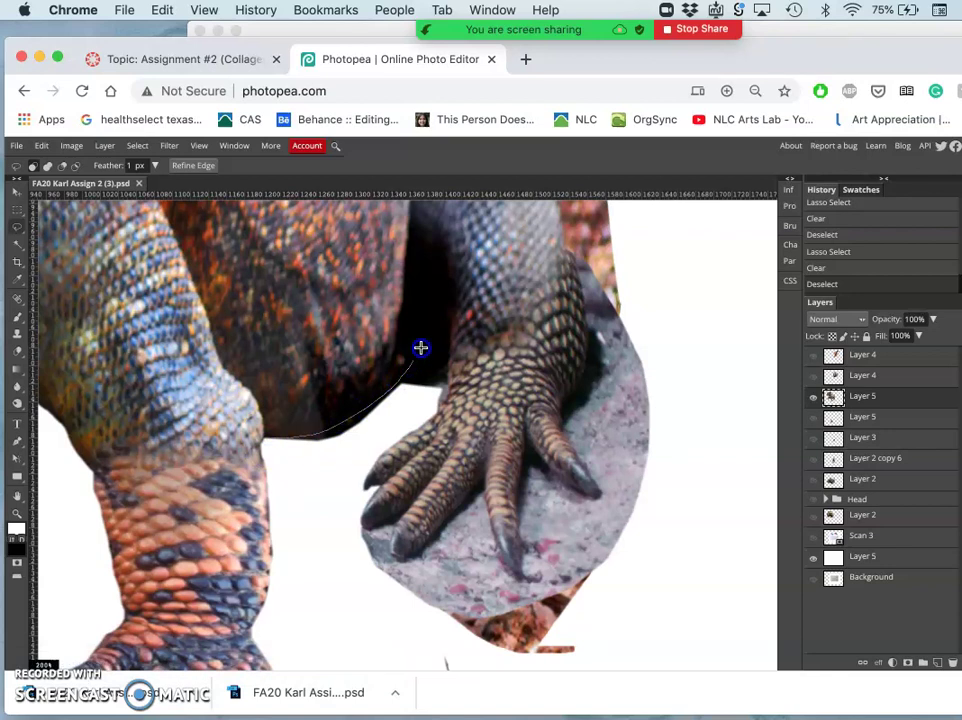
{"action": "mouse_move", "coordinate": [438, 343]}
{"action": "left_mouse_down"}
{"action": "mouse_move", "coordinate": [440, 406]}
{"action": "mouse_move", "coordinate": [333, 468]}
{"action": "mouse_move", "coordinate": [280, 458]}
{"action": "left_mouse_up"}
{"action": "key", "text": "Delete"}
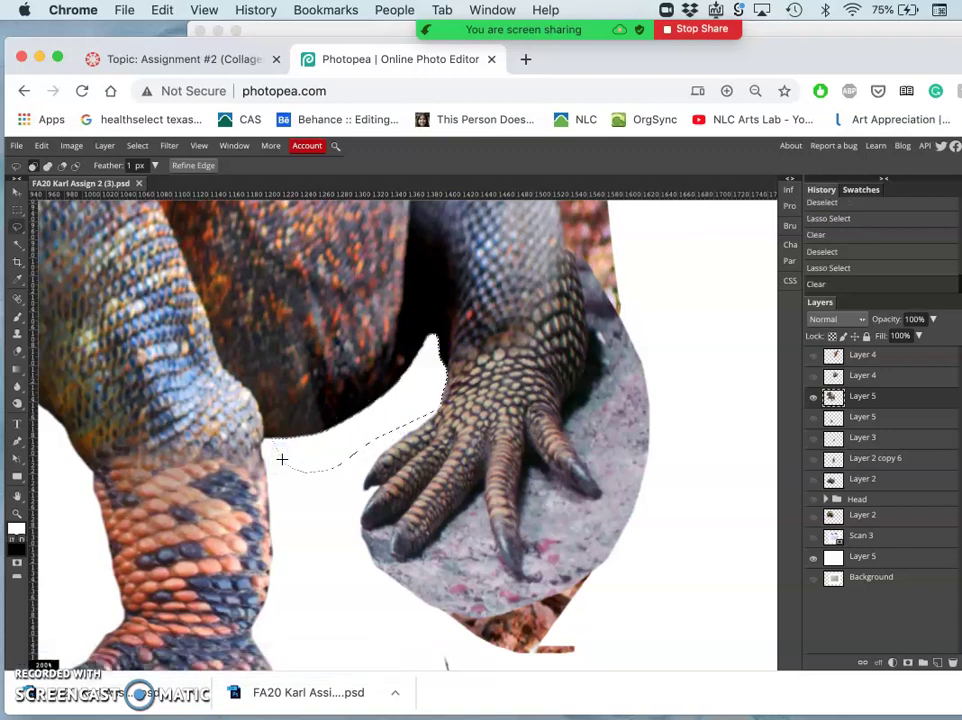
{"action": "left_click", "coordinate": [329, 561]}
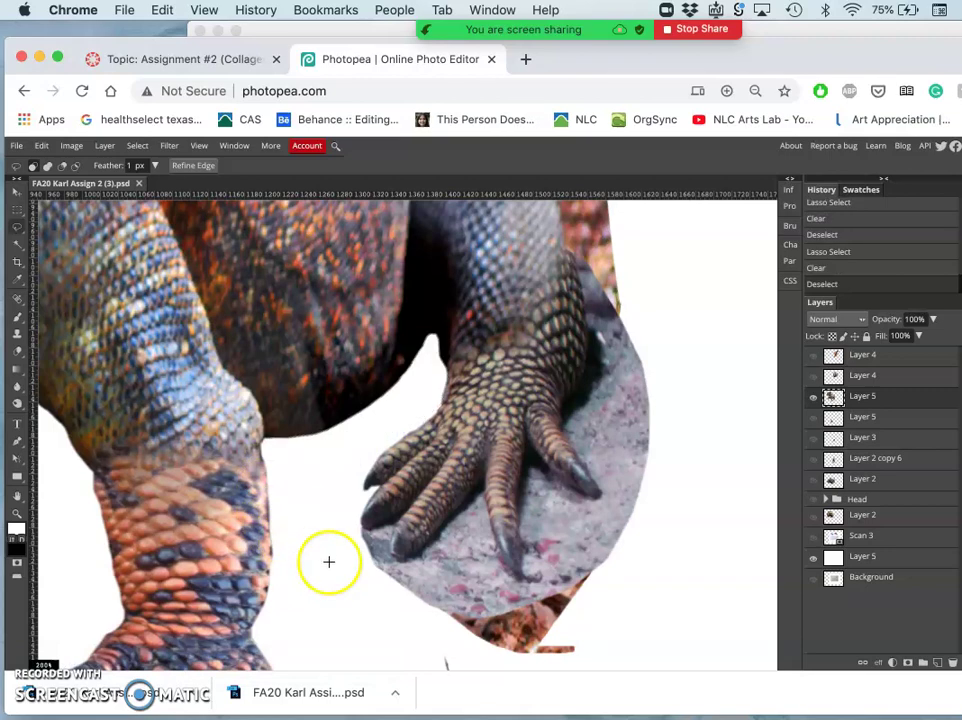
{"action": "scroll", "coordinate": [329, 566], "scroll_direction": "down", "scroll_amount": 3}
{"action": "scroll", "coordinate": [329, 566], "scroll_direction": "down", "scroll_amount": 1}
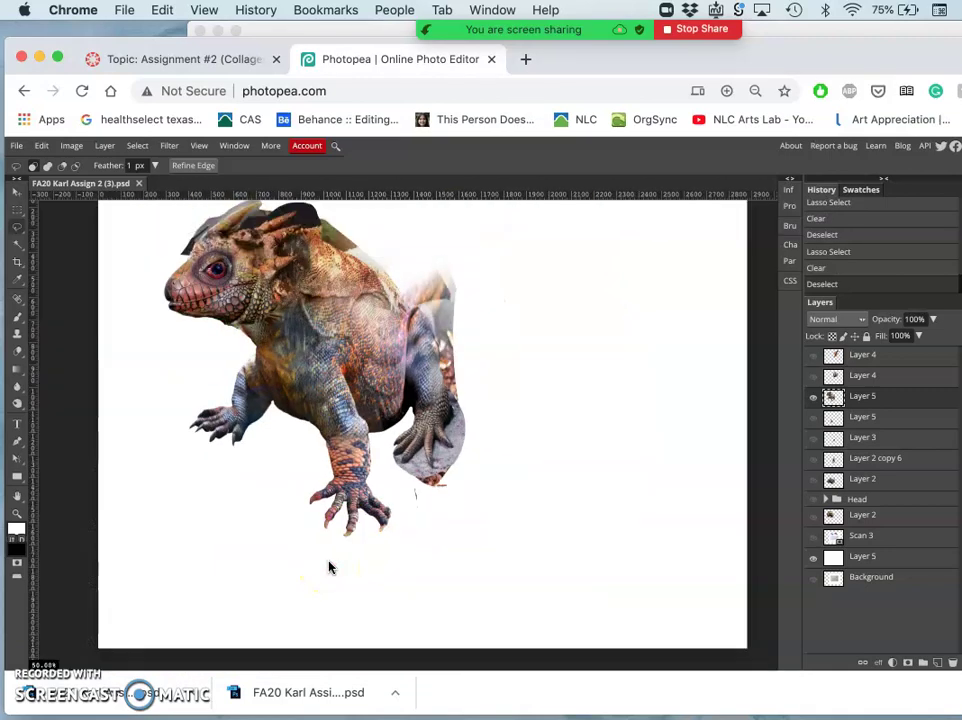
{"action": "scroll", "coordinate": [329, 567], "scroll_direction": "up", "scroll_amount": 3}
{"action": "scroll", "coordinate": [329, 567], "scroll_direction": "left", "scroll_amount": 3}
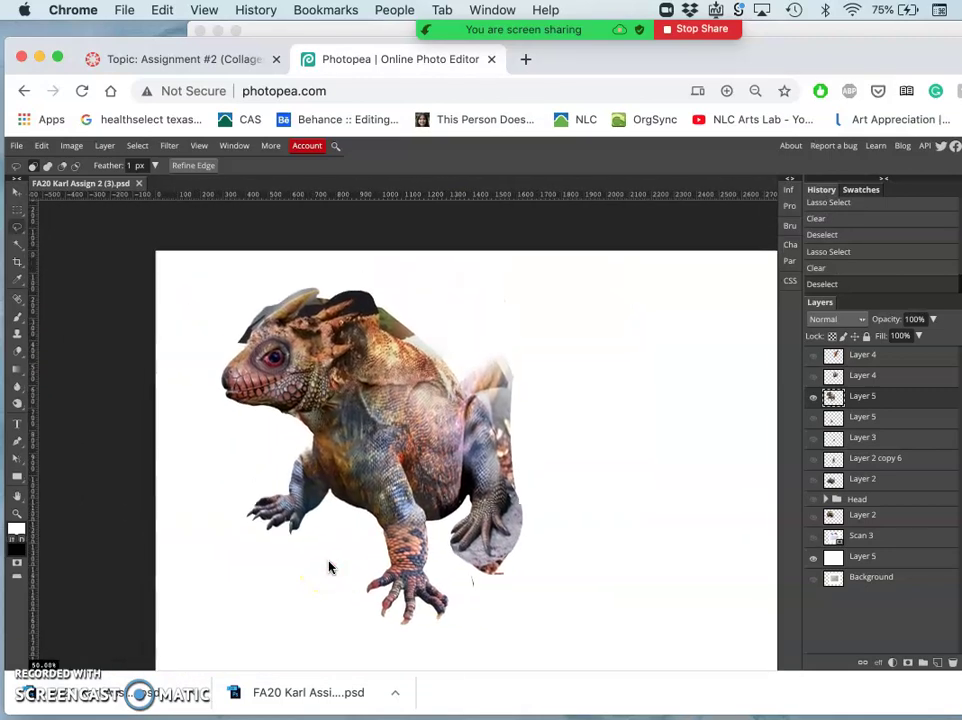
{"action": "scroll", "coordinate": [329, 567], "scroll_direction": "right", "scroll_amount": 1}
{"action": "left_click_drag", "start_coordinate": [369, 548], "coordinate": [379, 547]}
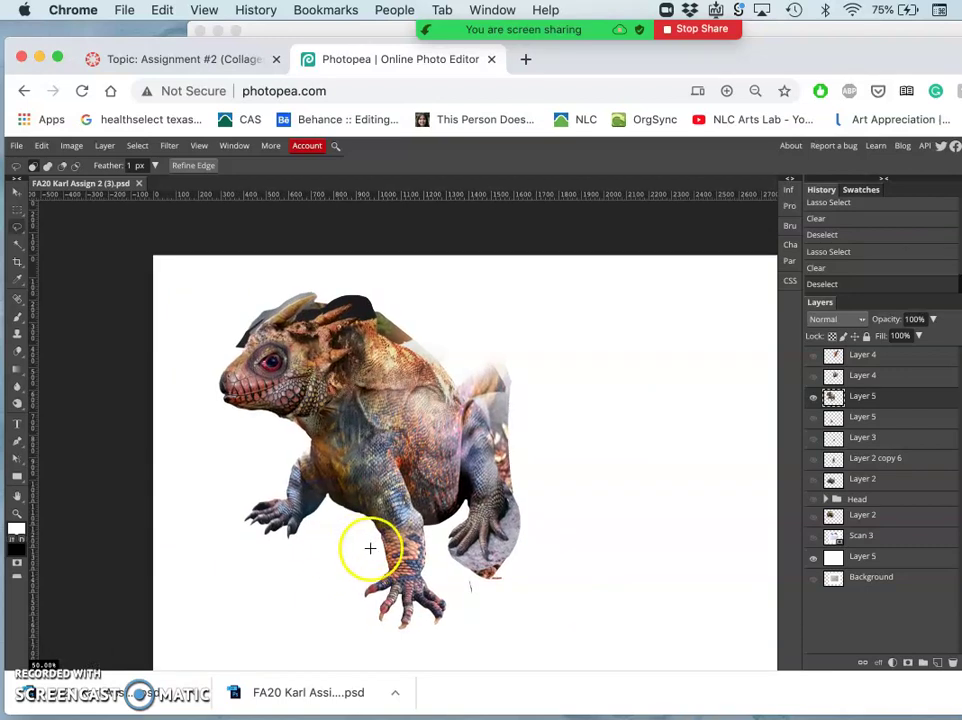
{"action": "scroll", "coordinate": [379, 553], "scroll_direction": "up", "scroll_amount": 2}
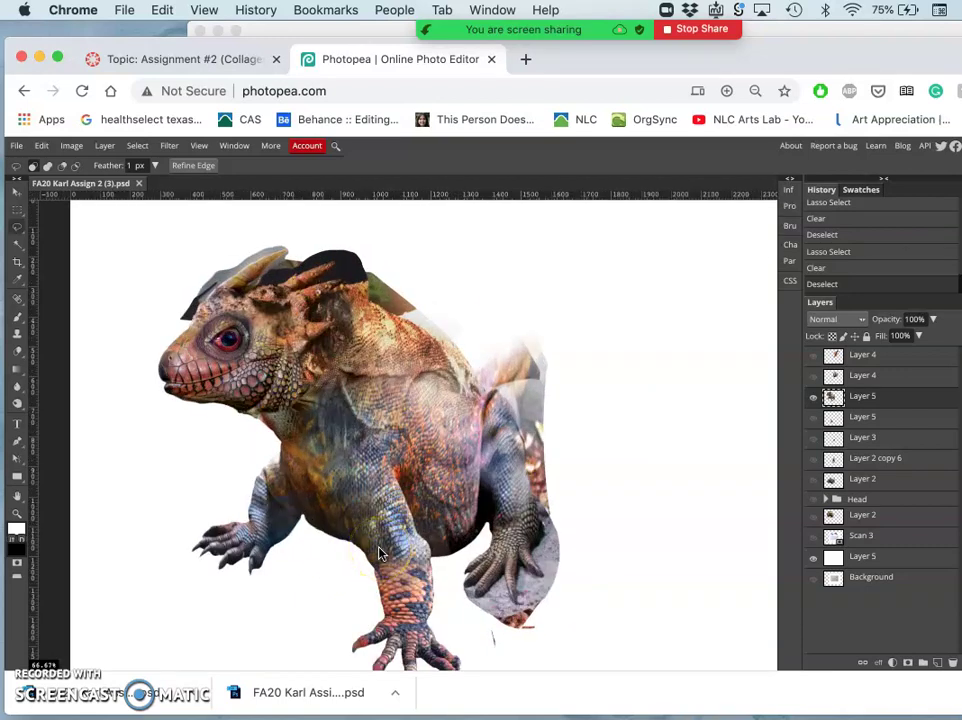
{"action": "scroll", "coordinate": [379, 553], "scroll_direction": "up", "scroll_amount": 2}
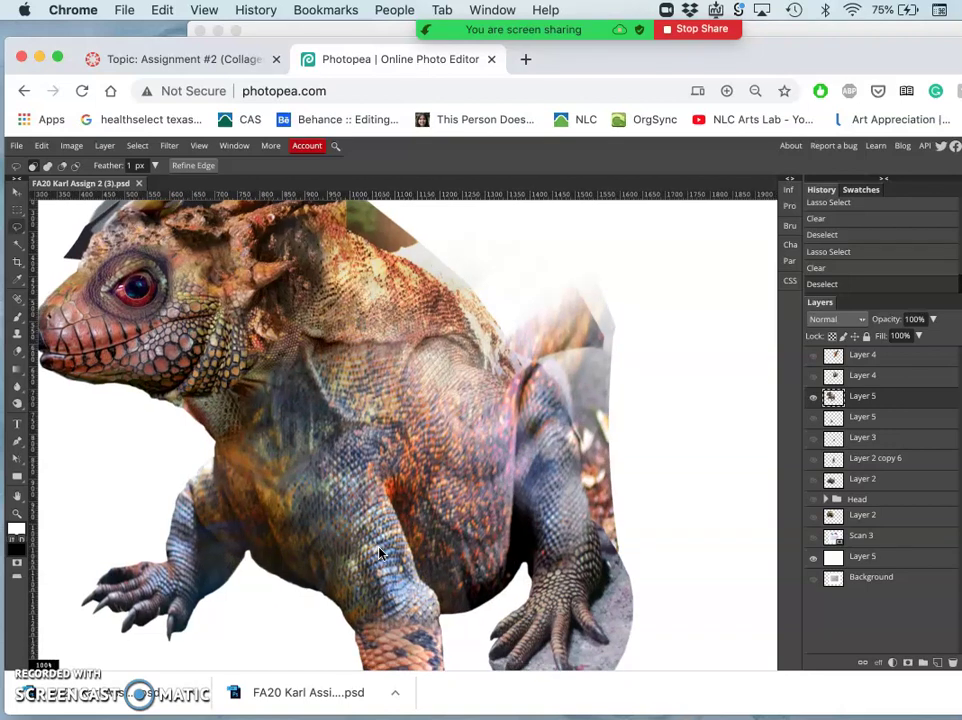
{"action": "scroll", "coordinate": [380, 552], "scroll_direction": "down", "scroll_amount": 3}
{"action": "scroll", "coordinate": [380, 552], "scroll_direction": "down", "scroll_amount": 3}
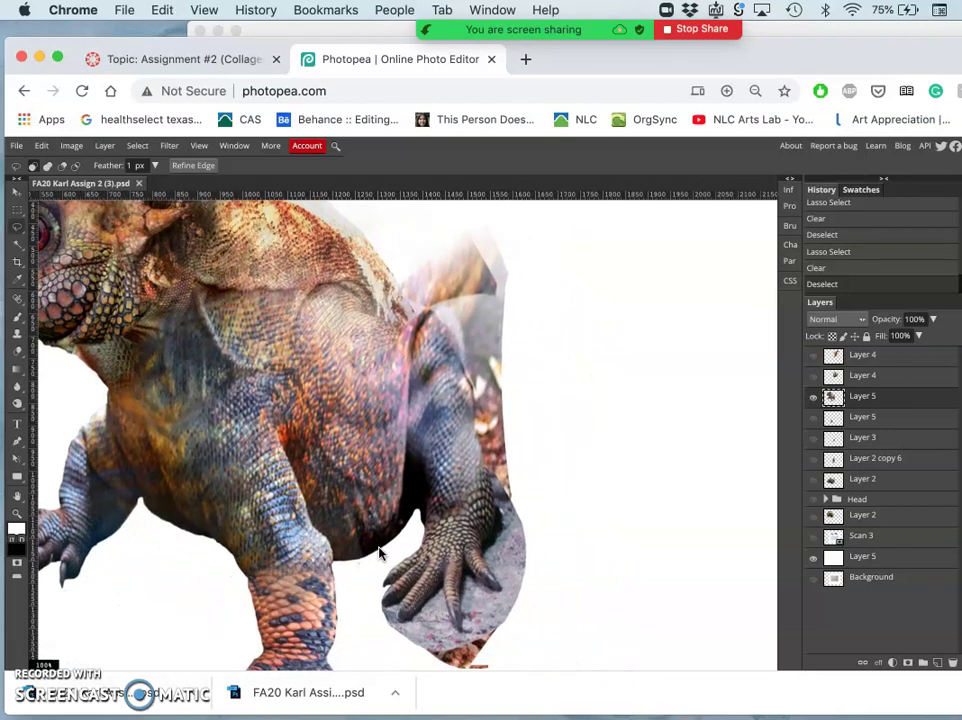
Erase the contents of the small notch beside the foot.
{"action": "scroll", "coordinate": [380, 552], "scroll_direction": "up", "scroll_amount": 5}
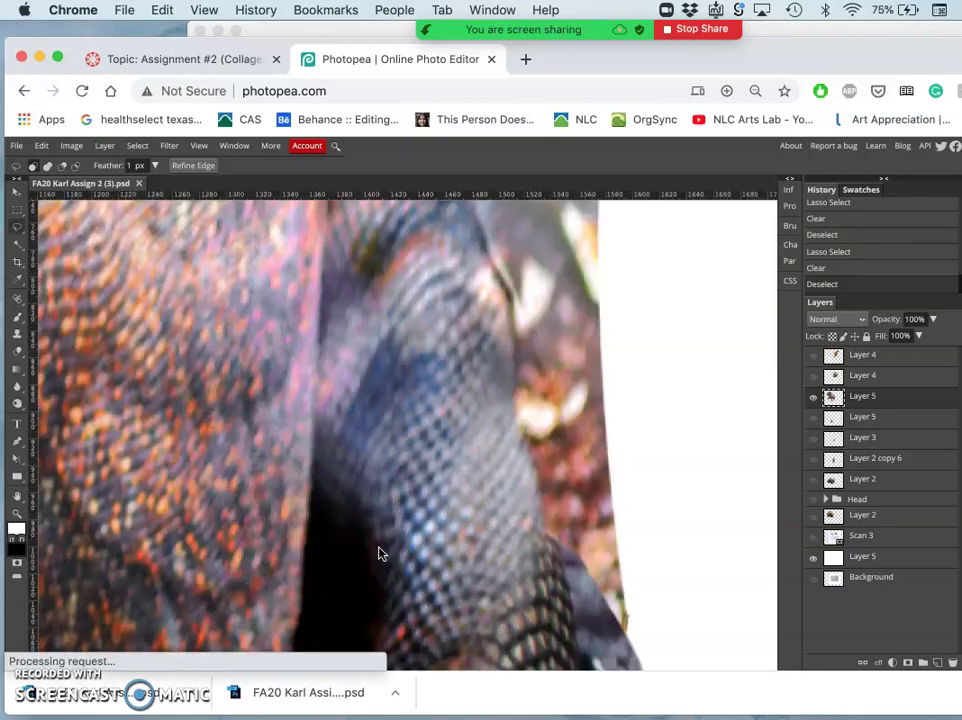
{"action": "scroll", "coordinate": [380, 552], "scroll_direction": "down", "scroll_amount": 1}
{"action": "scroll", "coordinate": [380, 552], "scroll_direction": "down", "scroll_amount": 1}
{"action": "scroll", "coordinate": [380, 552], "scroll_direction": "down", "scroll_amount": 2}
{"action": "scroll", "coordinate": [380, 552], "scroll_direction": "down", "scroll_amount": 2}
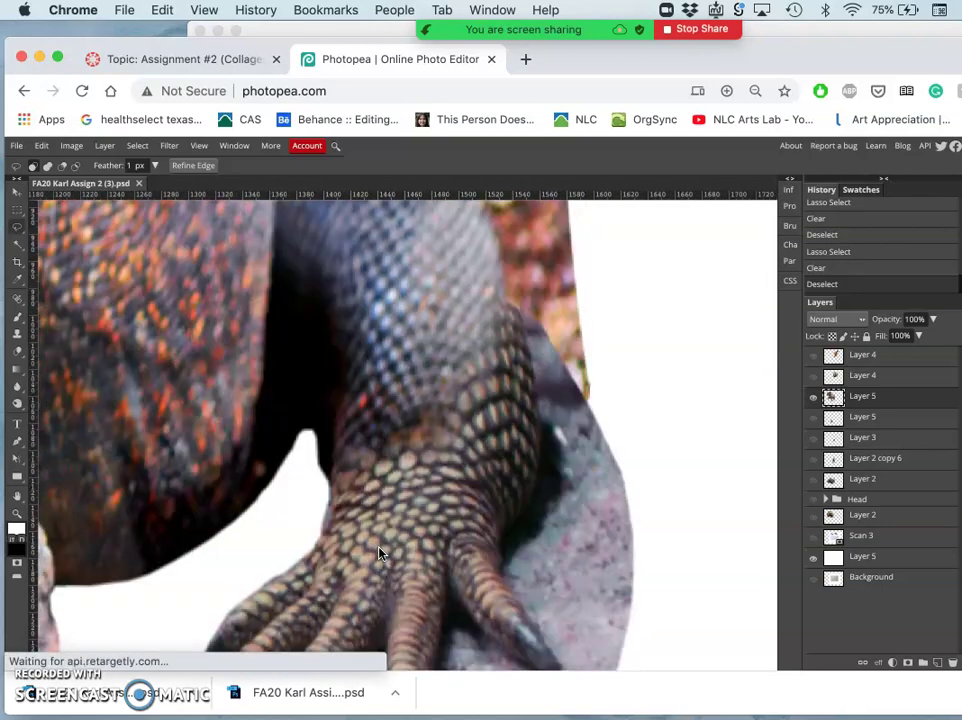
{"action": "scroll", "coordinate": [380, 552], "scroll_direction": "down", "scroll_amount": 2}
{"action": "mouse_move", "coordinate": [330, 368]}
{"action": "left_mouse_down"}
{"action": "mouse_move", "coordinate": [324, 346]}
{"action": "mouse_move", "coordinate": [335, 411]}
{"action": "mouse_move", "coordinate": [321, 369]}
{"action": "left_mouse_up"}
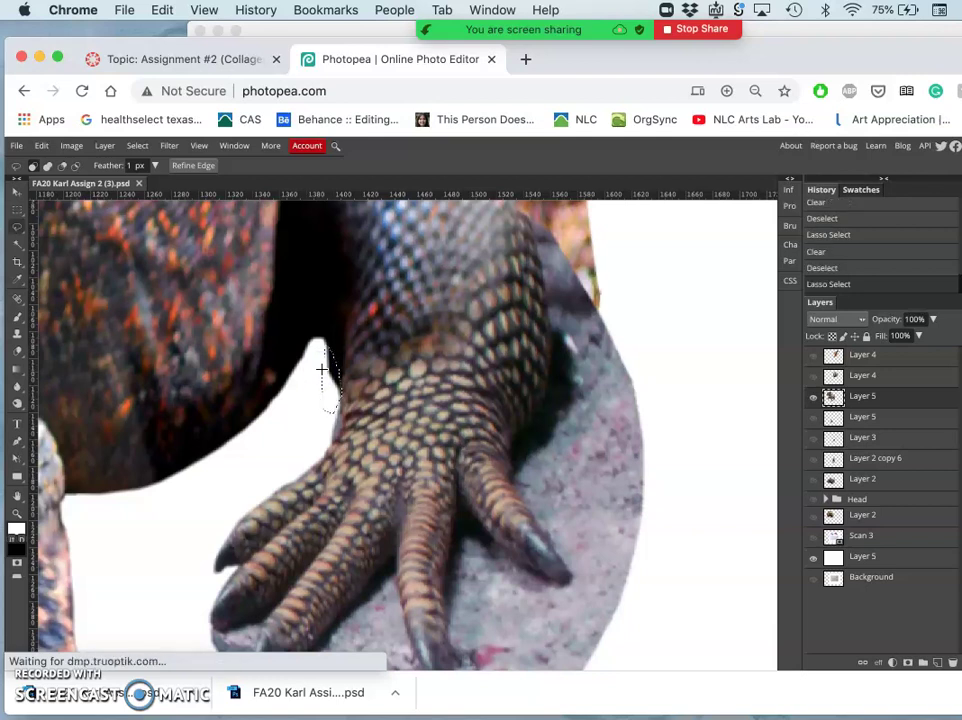
{"action": "key", "text": "Delete"}
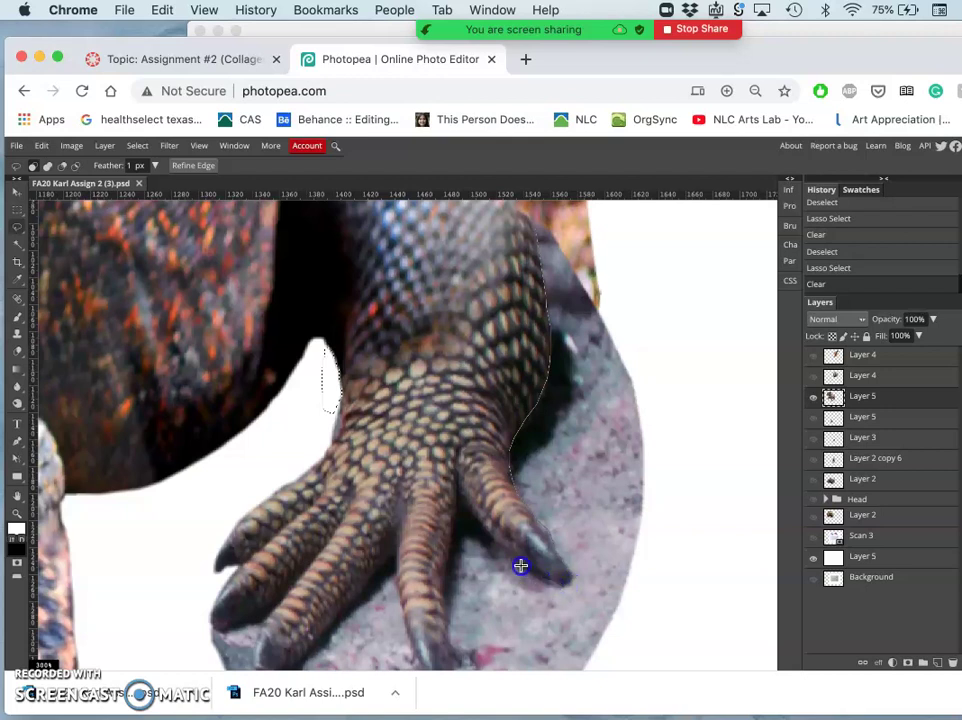
Erase the rock traced along the claw edge beside the foot.
{"action": "left_click_drag", "start_coordinate": [520, 566], "coordinate": [490, 535]}
{"action": "mouse_move", "coordinate": [441, 577]}
{"action": "left_mouse_down"}
{"action": "mouse_move", "coordinate": [449, 633]}
{"action": "mouse_move", "coordinate": [723, 331]}
{"action": "mouse_move", "coordinate": [674, 251]}
{"action": "mouse_move", "coordinate": [600, 210]}
{"action": "left_mouse_up"}
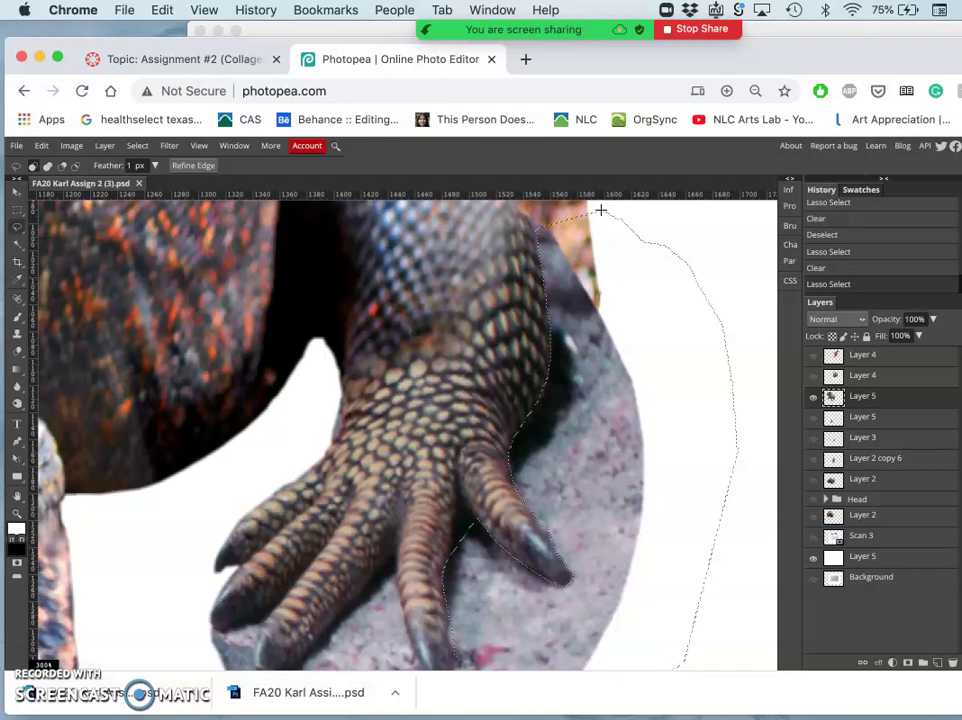
{"action": "key", "text": "Delete"}
{"action": "left_click", "coordinate": [633, 374]}
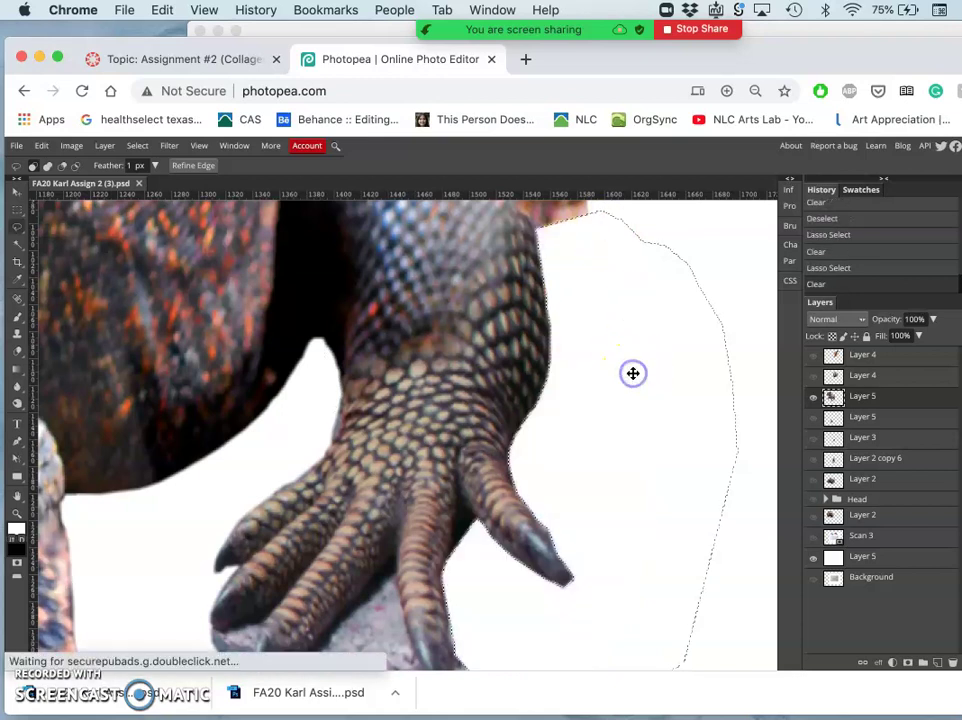
{"action": "scroll", "coordinate": [633, 374], "scroll_direction": "down", "scroll_amount": 5}
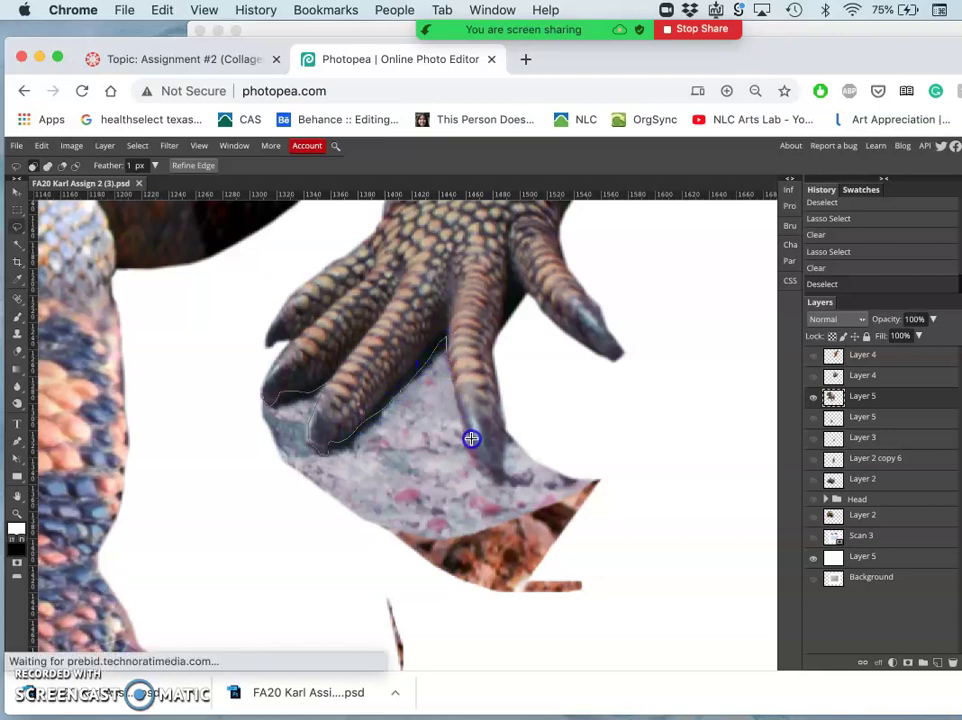
Erase the rock patch below the foot.
{"action": "mouse_move", "coordinate": [502, 473]}
{"action": "left_mouse_down"}
{"action": "mouse_move", "coordinate": [557, 430]}
{"action": "mouse_move", "coordinate": [417, 703]}
{"action": "left_mouse_up"}
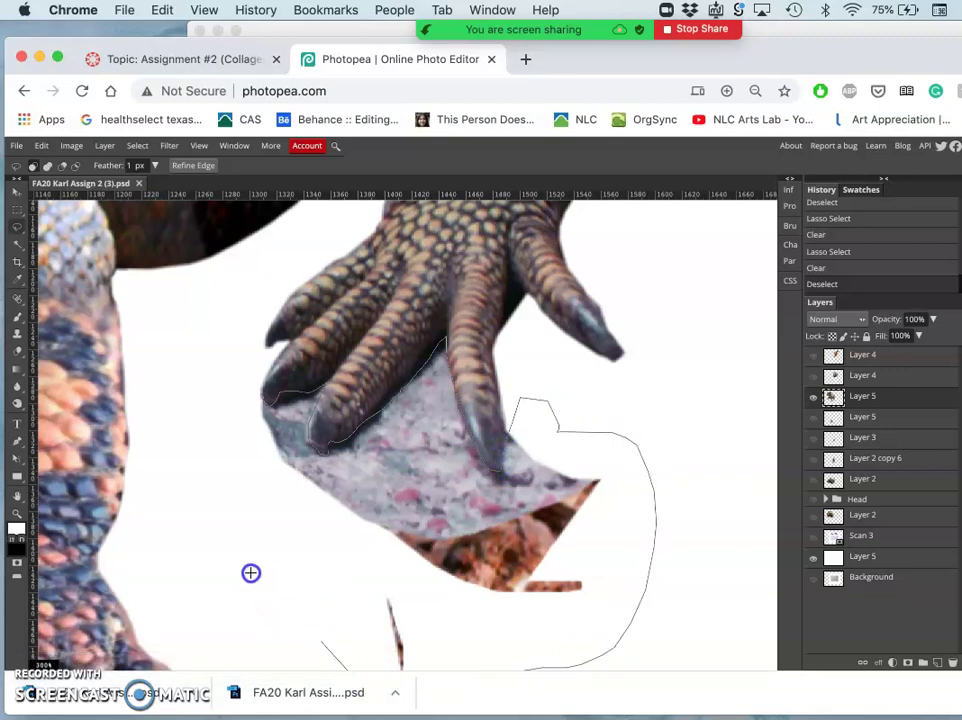
{"action": "left_click_drag", "start_coordinate": [417, 703], "coordinate": [227, 404]}
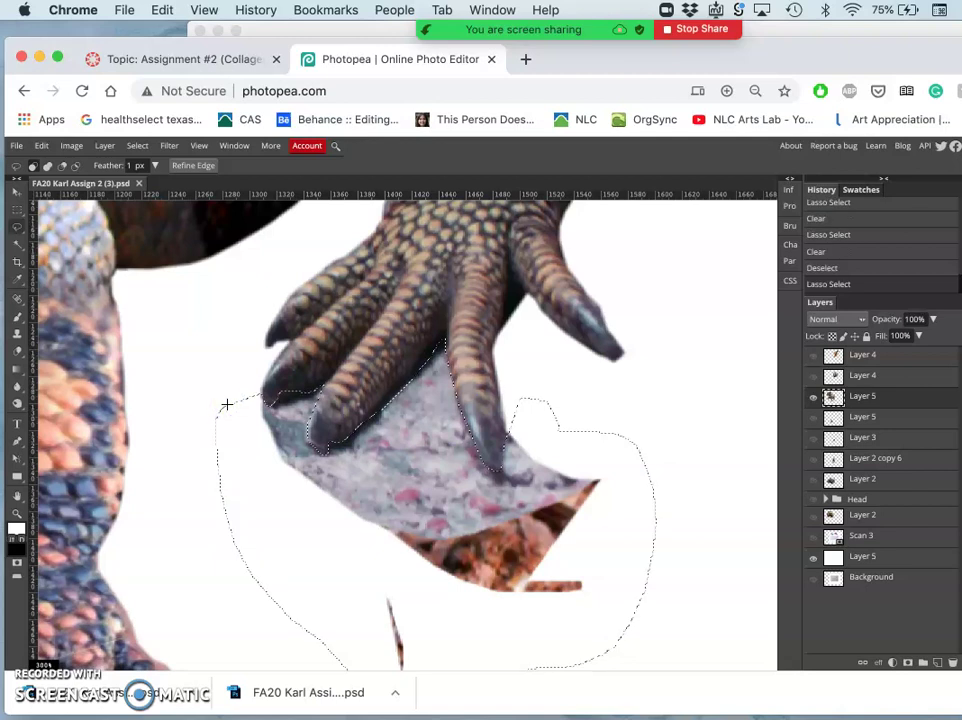
{"action": "key", "text": "Delete"}
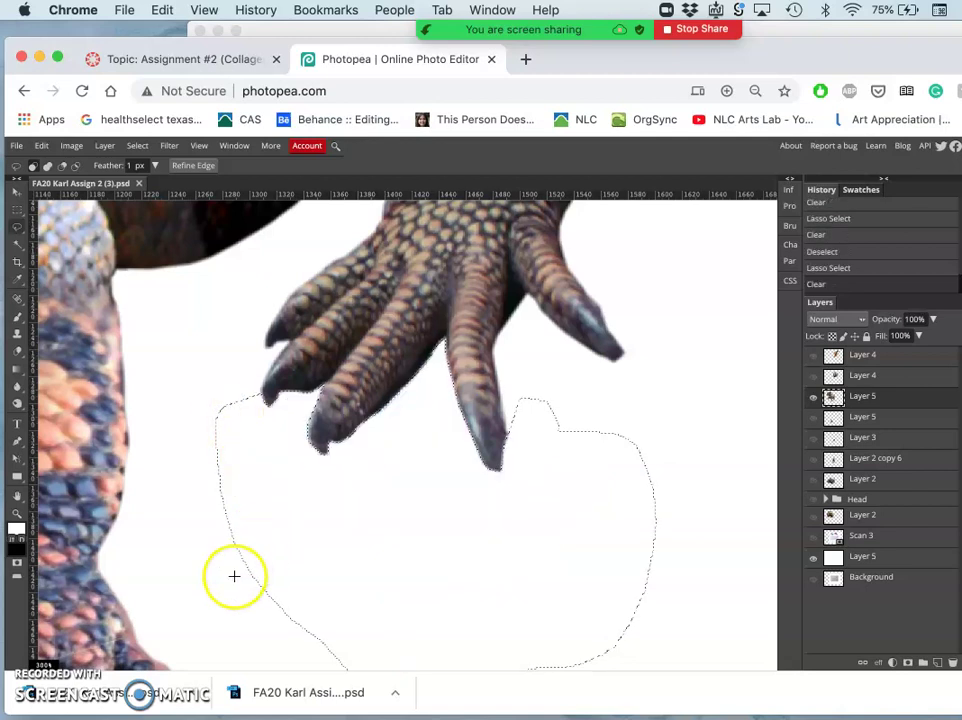
{"action": "left_click", "coordinate": [533, 381]}
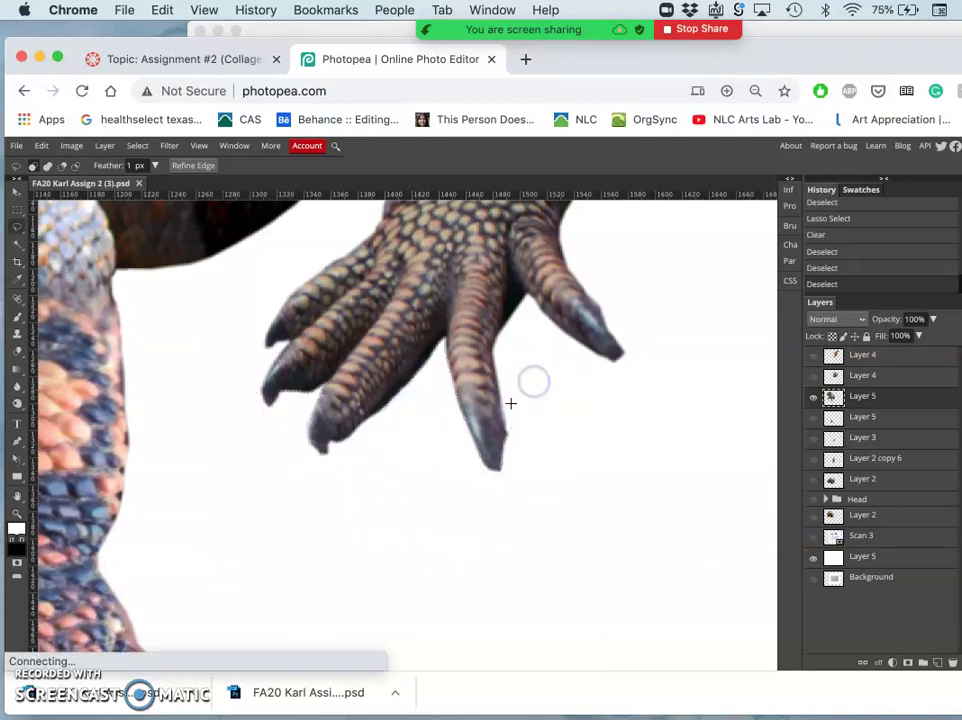
Erase the leftover fragments by a claw tip and between the claws.
{"action": "left_click_drag", "start_coordinate": [505, 419], "coordinate": [524, 436]}
{"action": "key", "text": "Delete"}
{"action": "key", "text": "Delete"}
{"action": "key", "text": "Delete"}
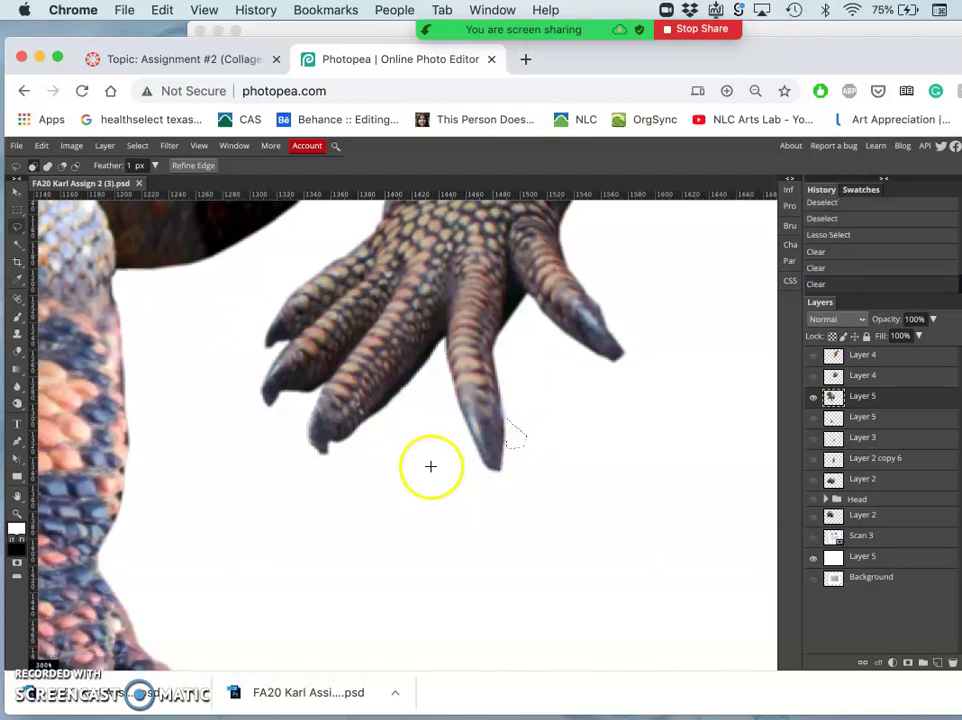
{"action": "left_click", "coordinate": [431, 466]}
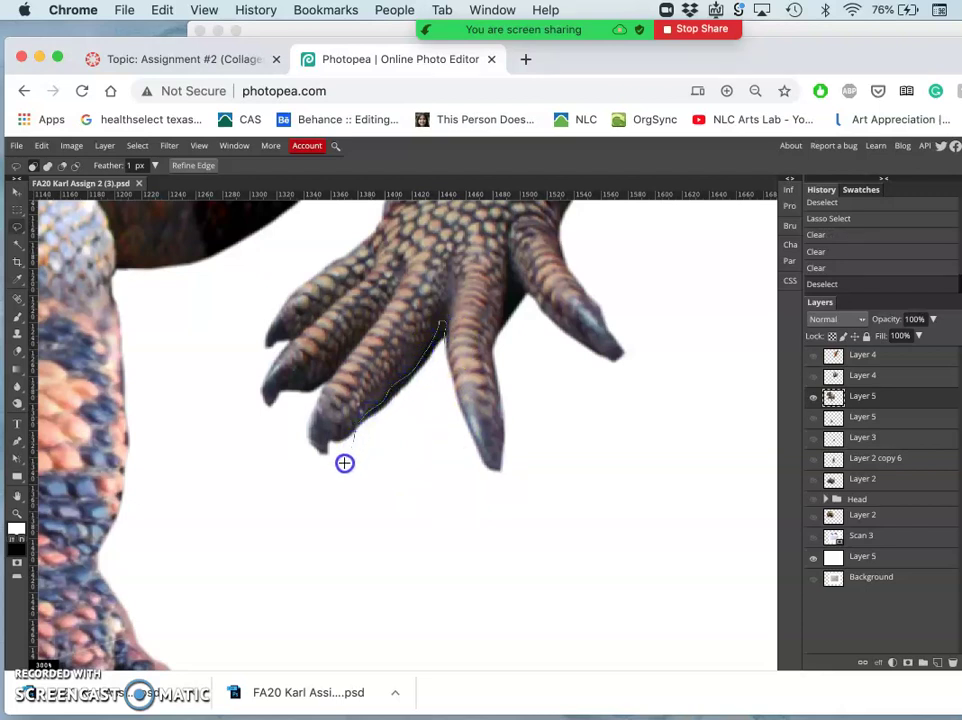
{"action": "left_click_drag", "start_coordinate": [364, 415], "coordinate": [430, 442]}
{"action": "key", "text": "Delete"}
{"action": "left_click", "coordinate": [540, 344]}
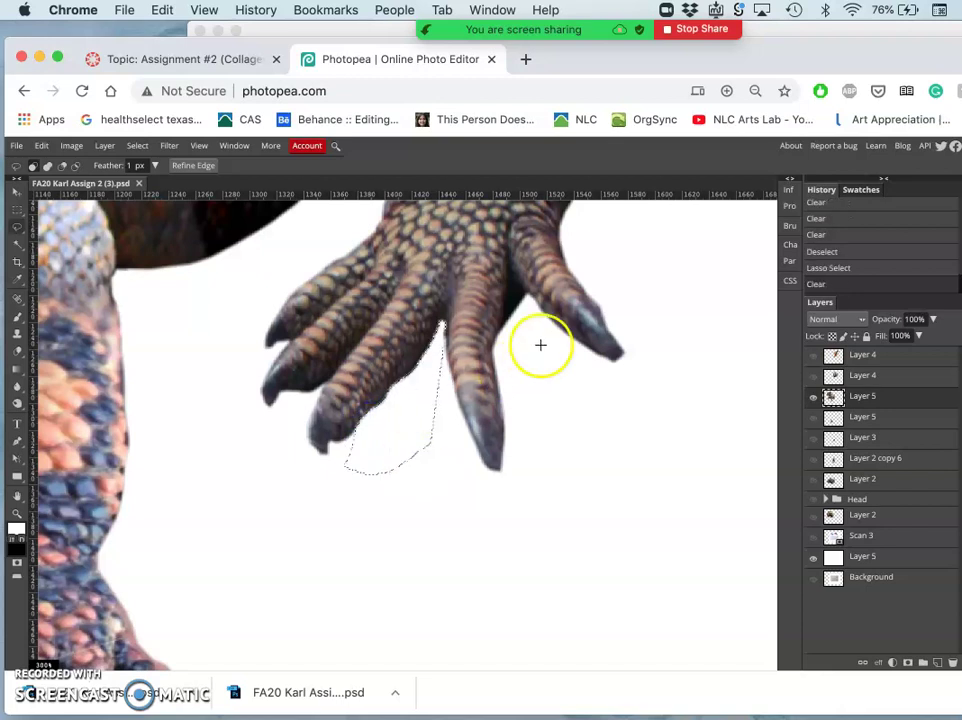
Zoom in on the rear leg and start a lasso along its edge.
{"action": "scroll", "coordinate": [526, 350], "scroll_direction": "up", "scroll_amount": 2}
{"action": "scroll", "coordinate": [526, 350], "scroll_direction": "up", "scroll_amount": 1}
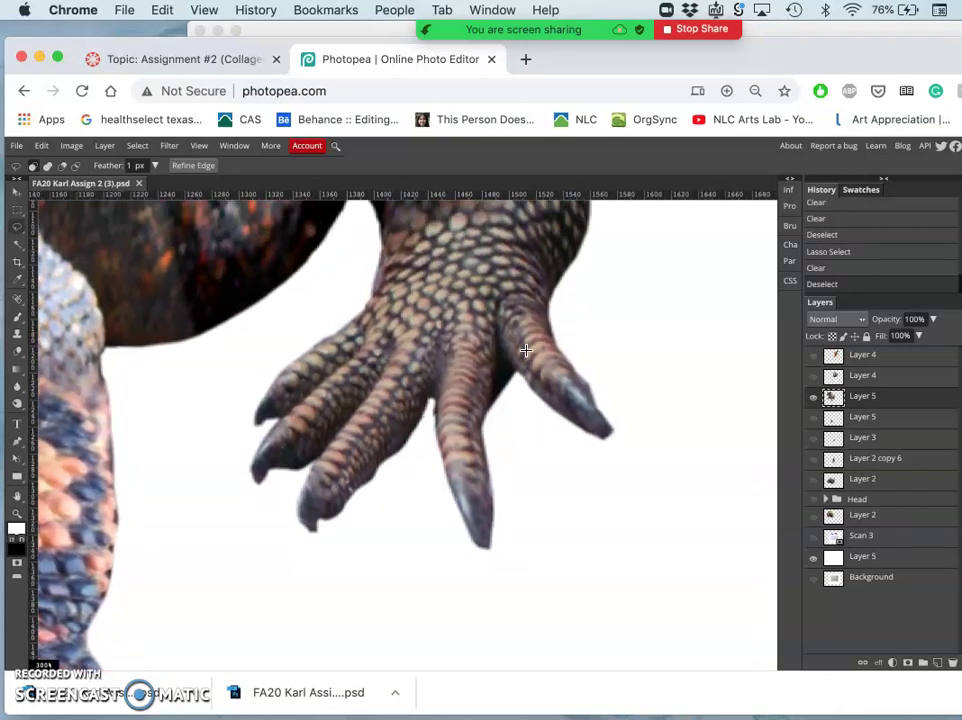
{"action": "scroll", "coordinate": [526, 350], "scroll_direction": "up", "scroll_amount": 1}
{"action": "scroll", "coordinate": [526, 350], "scroll_direction": "up", "scroll_amount": 1}
{"action": "scroll", "coordinate": [526, 350], "scroll_direction": "up", "scroll_amount": 2}
{"action": "scroll", "coordinate": [526, 350], "scroll_direction": "up", "scroll_amount": 2}
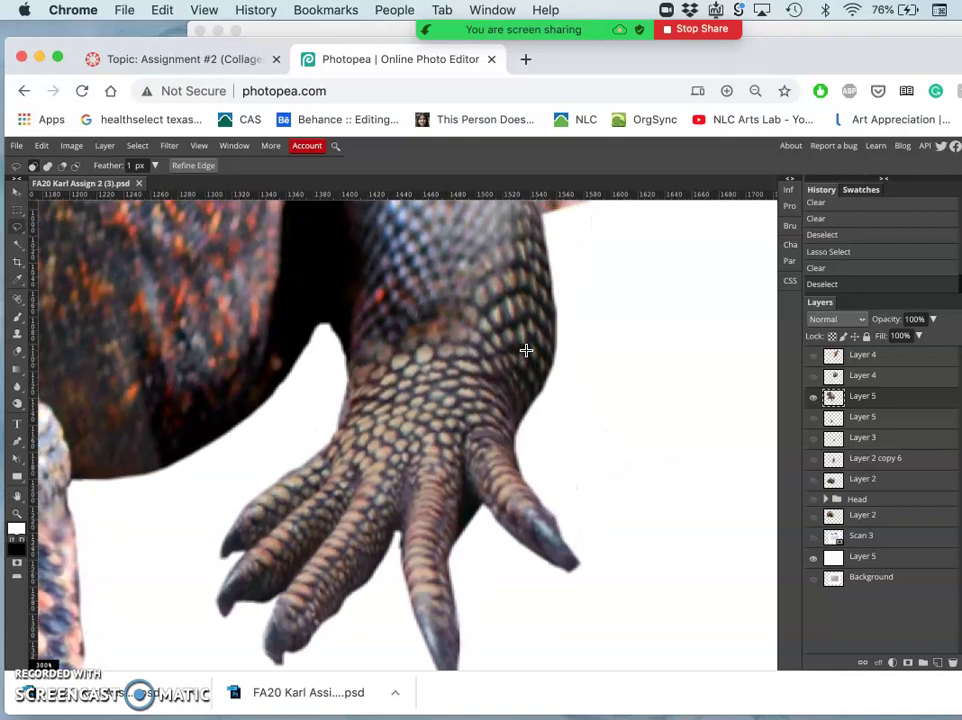
{"action": "scroll", "coordinate": [526, 350], "scroll_direction": "up", "scroll_amount": 2}
{"action": "scroll", "coordinate": [526, 350], "scroll_direction": "up", "scroll_amount": 1}
{"action": "scroll", "coordinate": [526, 350], "scroll_direction": "up", "scroll_amount": 2}
{"action": "scroll", "coordinate": [526, 350], "scroll_direction": "up", "scroll_amount": 2}
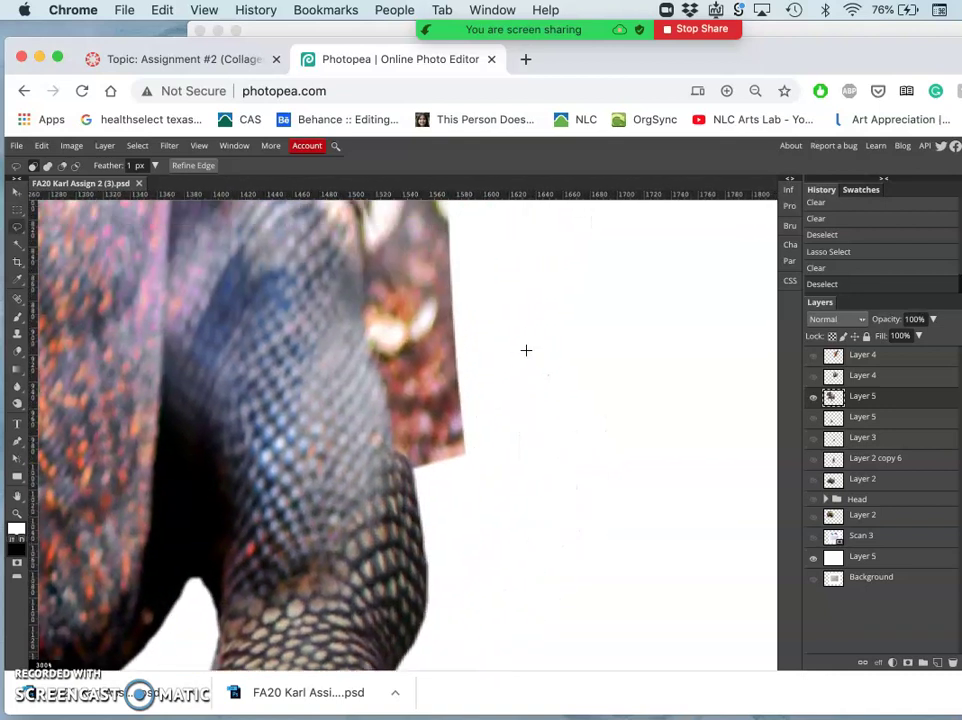
{"action": "scroll", "coordinate": [526, 350], "scroll_direction": "up", "scroll_amount": 2}
{"action": "scroll", "coordinate": [526, 350], "scroll_direction": "up", "scroll_amount": 2}
{"action": "scroll", "coordinate": [526, 350], "scroll_direction": "up", "scroll_amount": 2}
{"action": "left_click", "coordinate": [480, 300]}
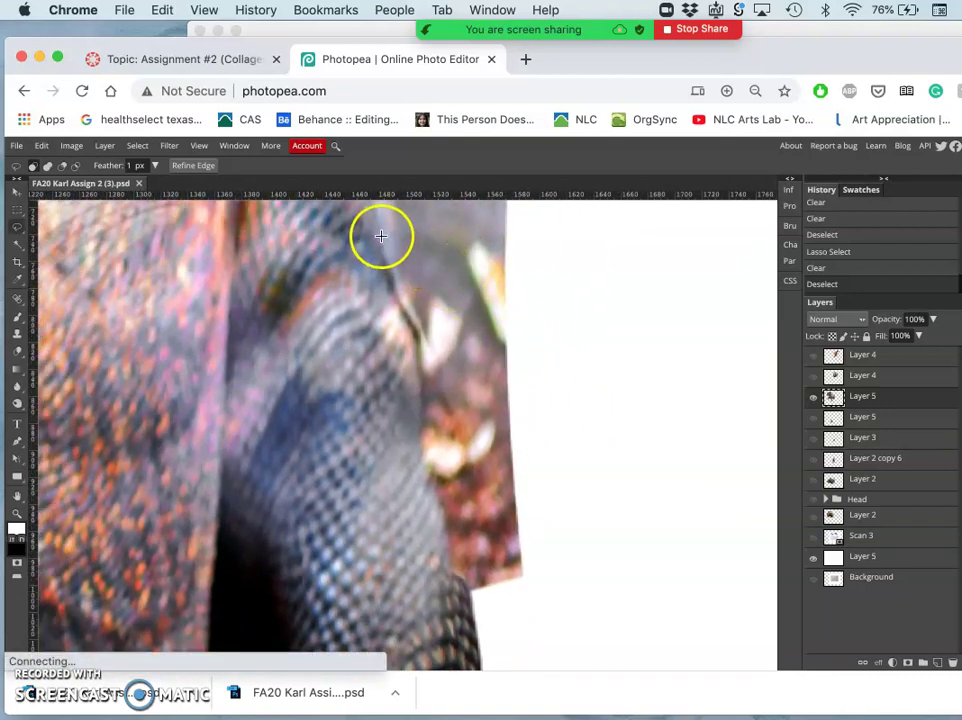
{"action": "mouse_move", "coordinate": [378, 232]}
{"action": "left_mouse_down"}
{"action": "mouse_move", "coordinate": [424, 361]}
{"action": "mouse_move", "coordinate": [382, 249]}
{"action": "left_mouse_up"}
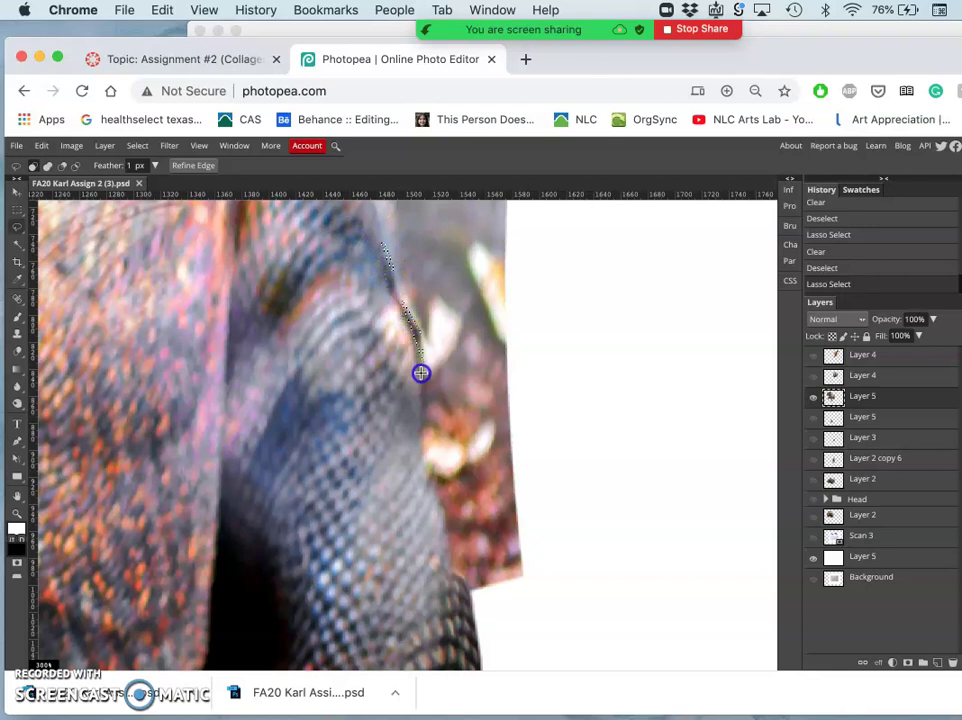
{"action": "mouse_move", "coordinate": [426, 401]}
{"action": "left_mouse_down"}
{"action": "mouse_move", "coordinate": [427, 489]}
{"action": "mouse_move", "coordinate": [443, 559]}
{"action": "mouse_move", "coordinate": [500, 614]}
{"action": "mouse_move", "coordinate": [608, 296]}
{"action": "mouse_move", "coordinate": [513, 236]}
{"action": "mouse_move", "coordinate": [458, 234]}
{"action": "left_mouse_up"}
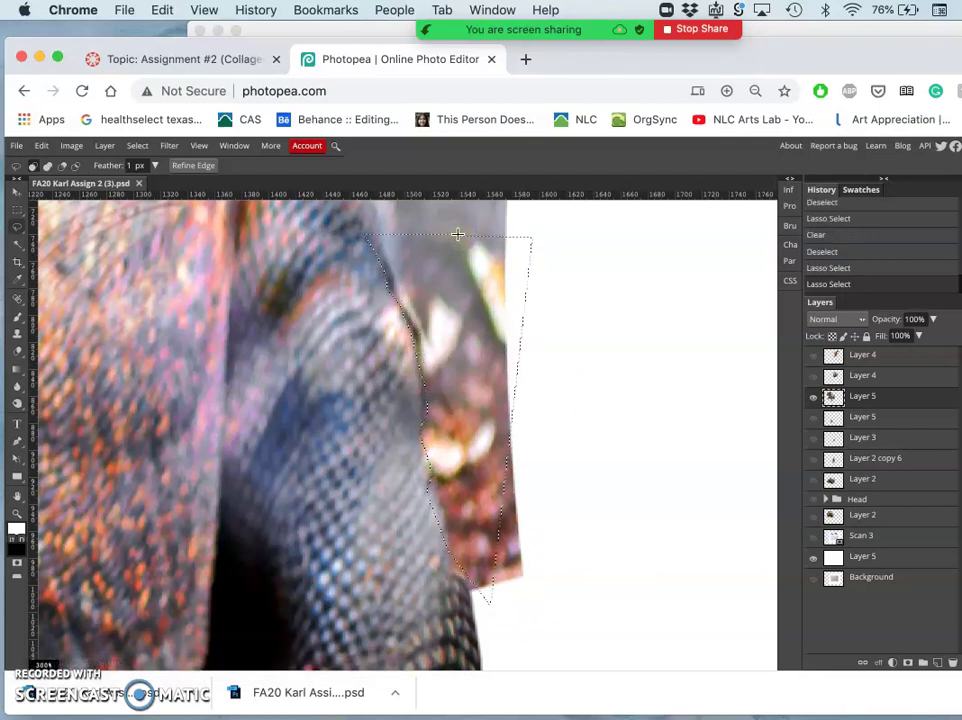
{"action": "scroll", "coordinate": [458, 234], "scroll_direction": "down", "scroll_amount": 2}
{"action": "scroll", "coordinate": [458, 234], "scroll_direction": "down", "scroll_amount": 2}
{"action": "scroll", "coordinate": [458, 234], "scroll_direction": "down", "scroll_amount": 2}
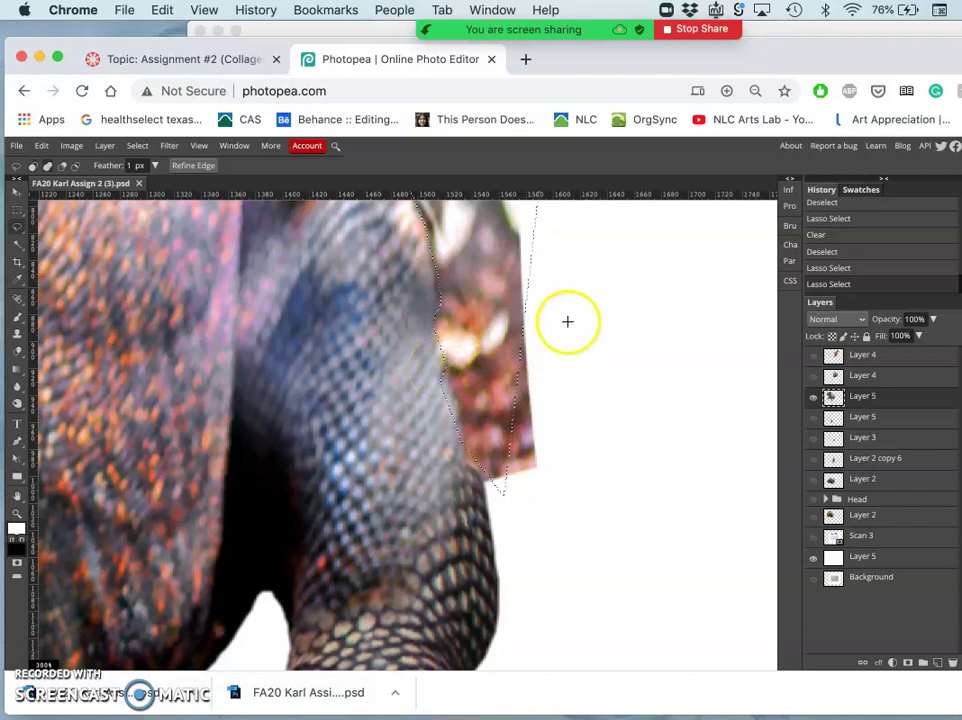
Enclose the stray reddish patch past the rear leg, erase it, and zoom out.
{"action": "mouse_move", "coordinate": [559, 302]}
{"action": "left_mouse_down"}
{"action": "mouse_move", "coordinate": [589, 406]}
{"action": "mouse_move", "coordinate": [588, 393]}
{"action": "left_mouse_up"}
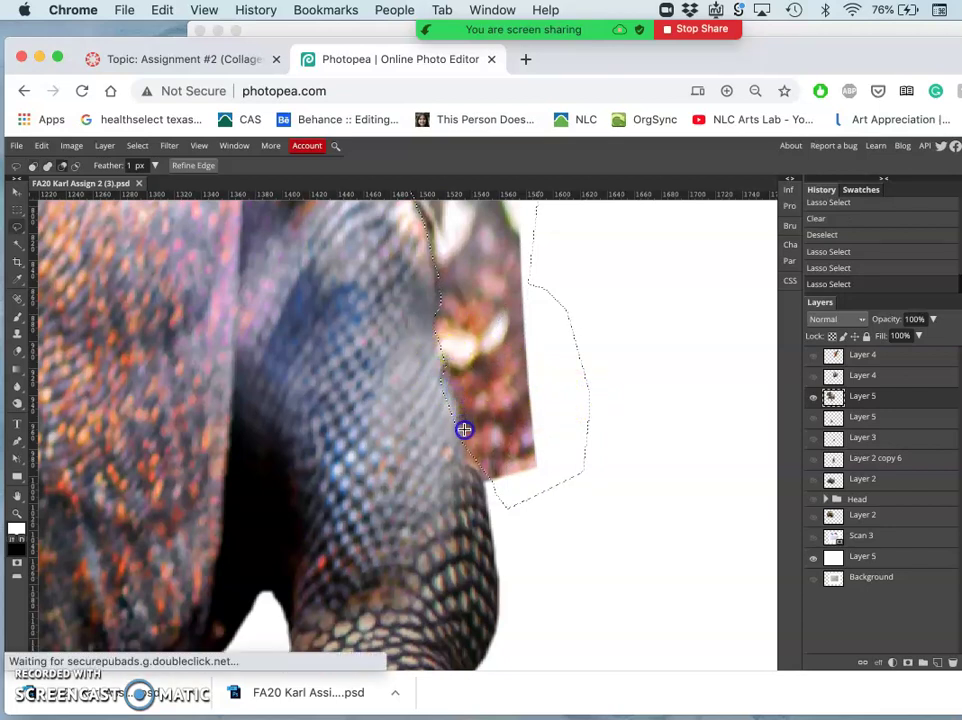
{"action": "left_click", "coordinate": [406, 377]}
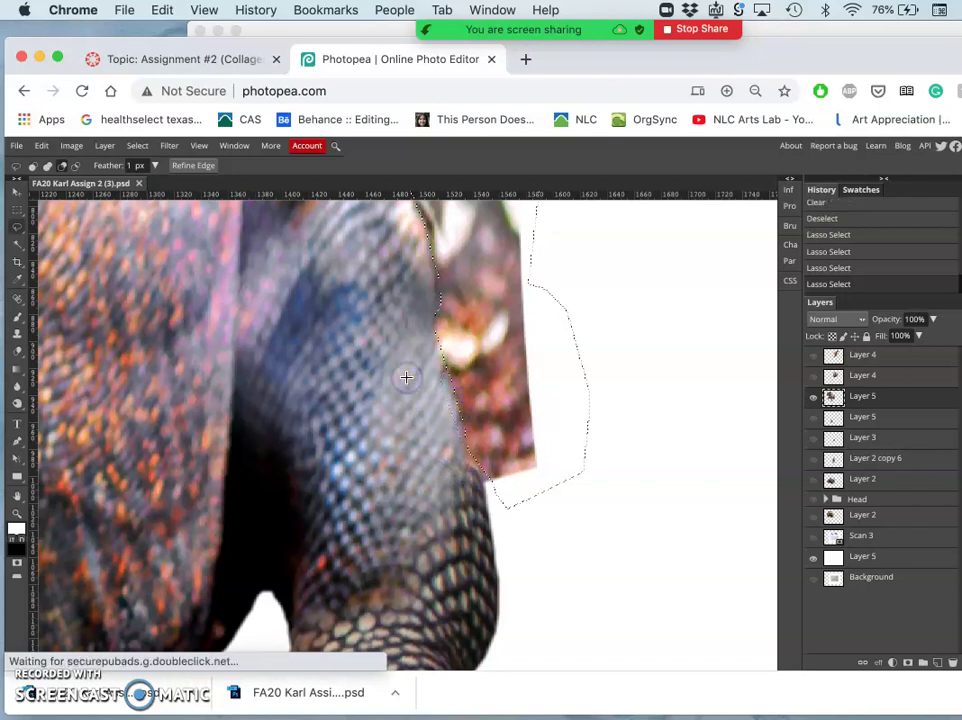
{"action": "left_click_drag", "start_coordinate": [406, 377], "coordinate": [481, 437]}
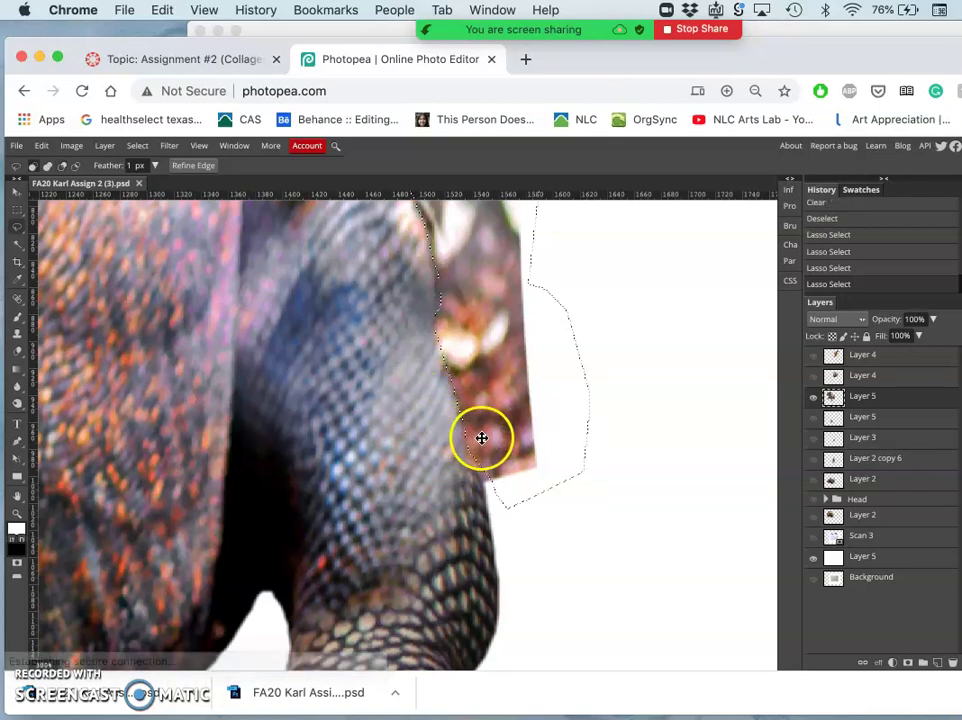
{"action": "left_click_drag", "start_coordinate": [481, 437], "coordinate": [466, 422]}
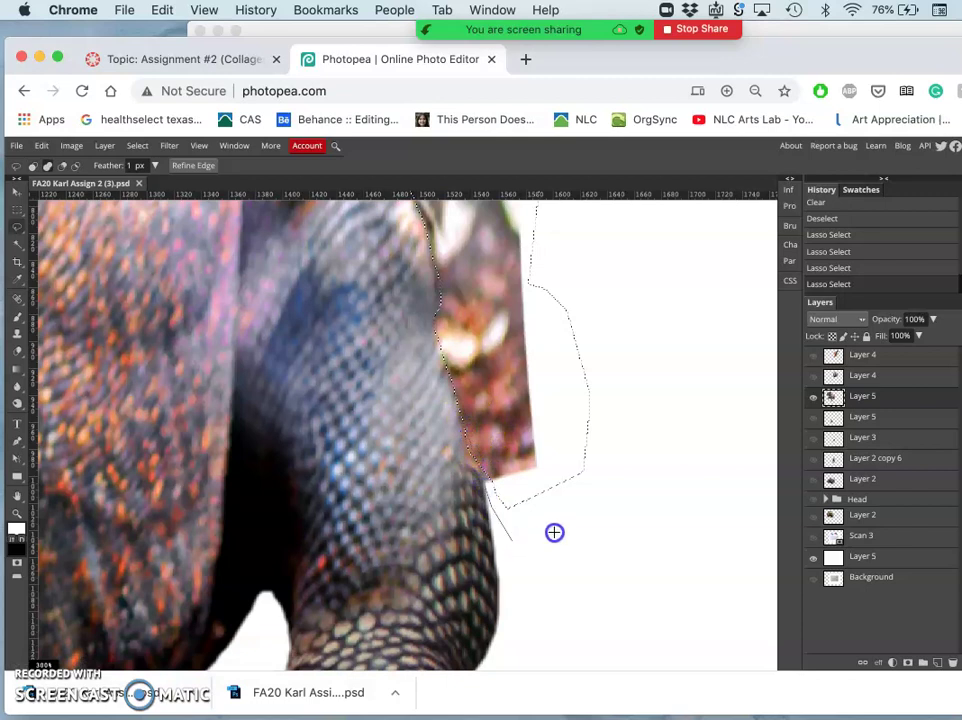
{"action": "mouse_move", "coordinate": [479, 474]}
{"action": "left_mouse_down"}
{"action": "mouse_move", "coordinate": [518, 403]}
{"action": "mouse_move", "coordinate": [433, 259]}
{"action": "mouse_move", "coordinate": [463, 289]}
{"action": "mouse_move", "coordinate": [436, 310]}
{"action": "mouse_move", "coordinate": [470, 320]}
{"action": "left_mouse_up"}
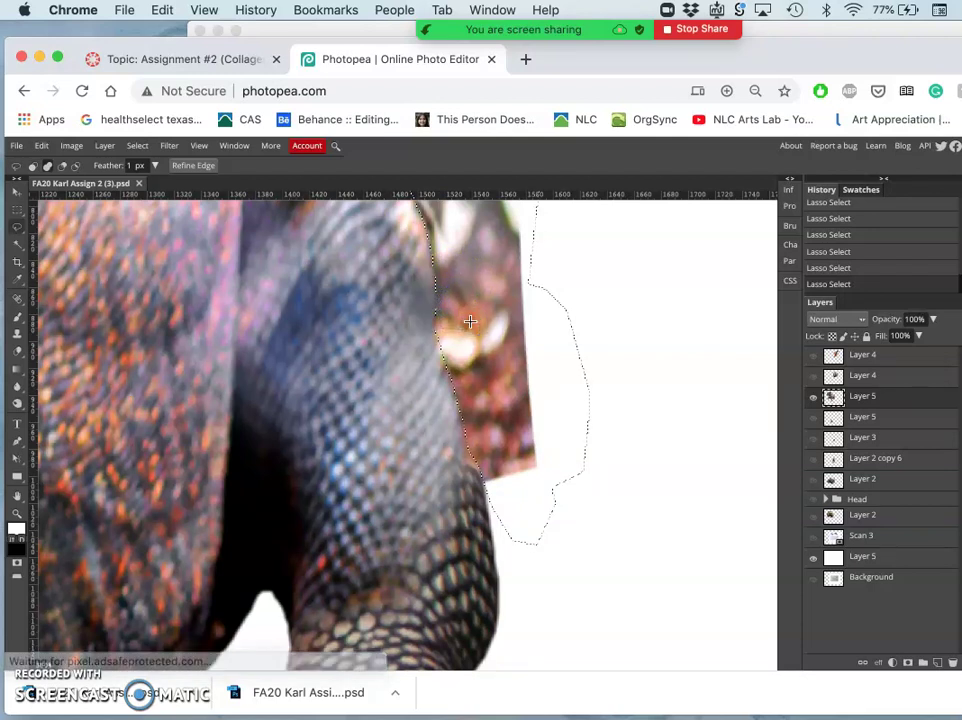
{"action": "key", "text": "Delete"}
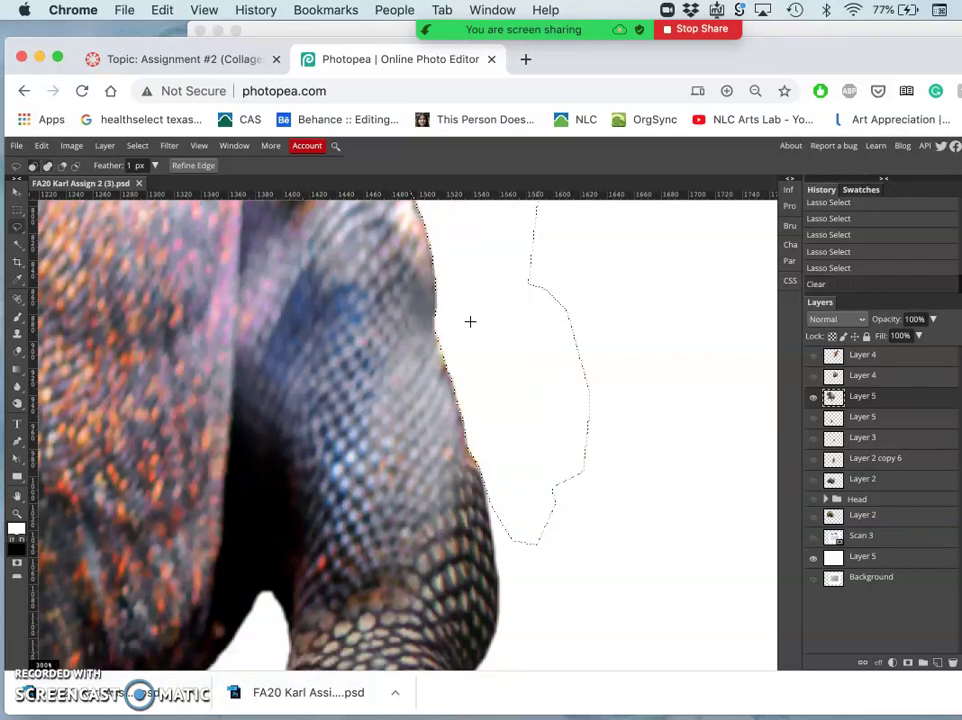
{"action": "scroll", "coordinate": [470, 321], "scroll_direction": "up", "scroll_amount": 2}
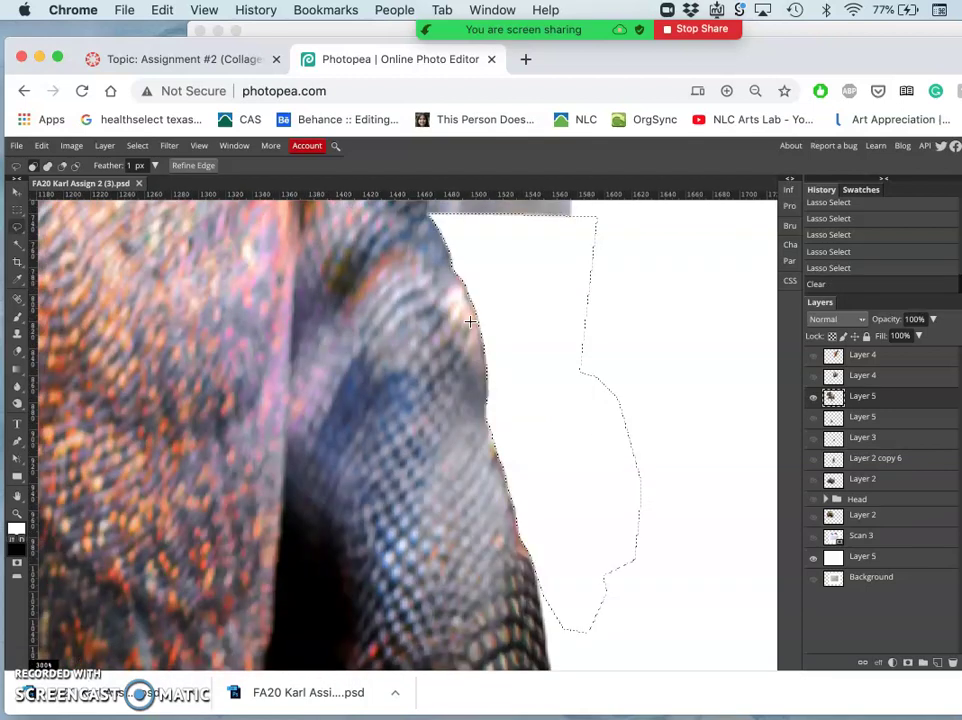
{"action": "scroll", "coordinate": [470, 321], "scroll_direction": "up", "scroll_amount": 2}
{"action": "scroll", "coordinate": [470, 321], "scroll_direction": "down", "scroll_amount": 1}
{"action": "scroll", "coordinate": [470, 321], "scroll_direction": "down", "scroll_amount": 1}
{"action": "scroll", "coordinate": [470, 321], "scroll_direction": "down", "scroll_amount": 1}
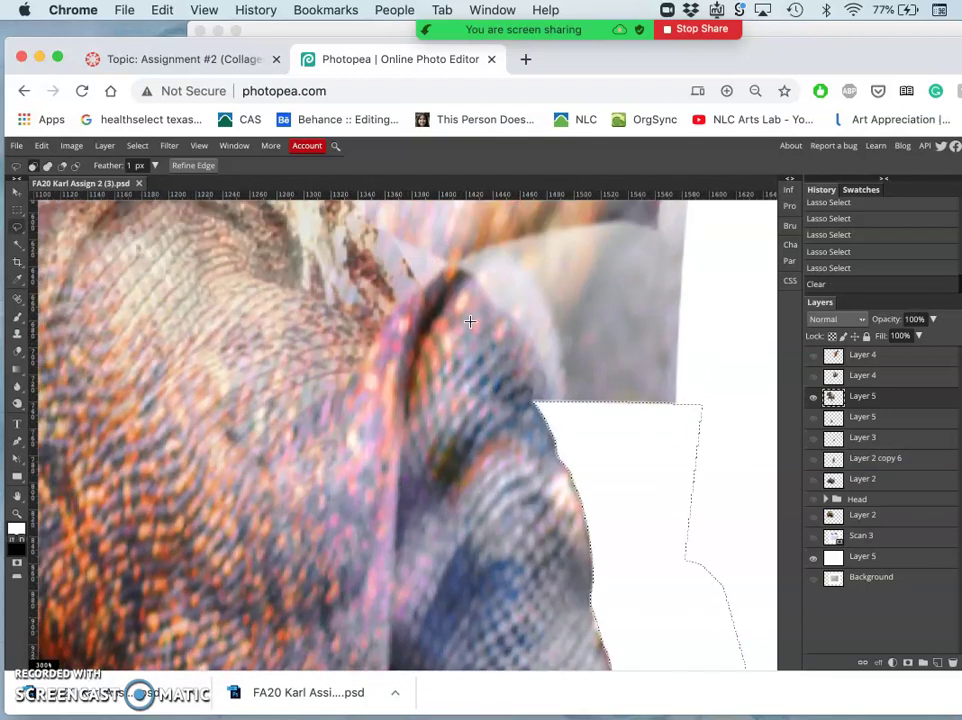
{"action": "scroll", "coordinate": [470, 321], "scroll_direction": "down", "scroll_amount": 1}
{"action": "scroll", "coordinate": [470, 321], "scroll_direction": "down", "scroll_amount": 1}
{"action": "scroll", "coordinate": [470, 321], "scroll_direction": "down", "scroll_amount": 2}
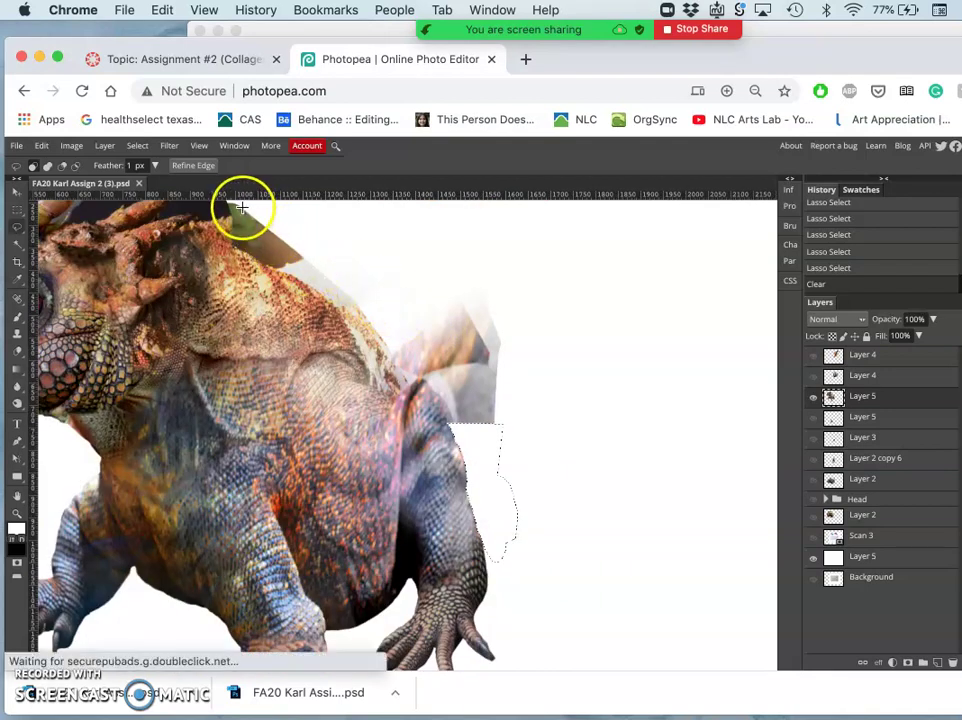
Lasso along the back edge around the pale fringe above it and erase it.
{"action": "scroll", "coordinate": [258, 230], "scroll_direction": "up", "scroll_amount": 1}
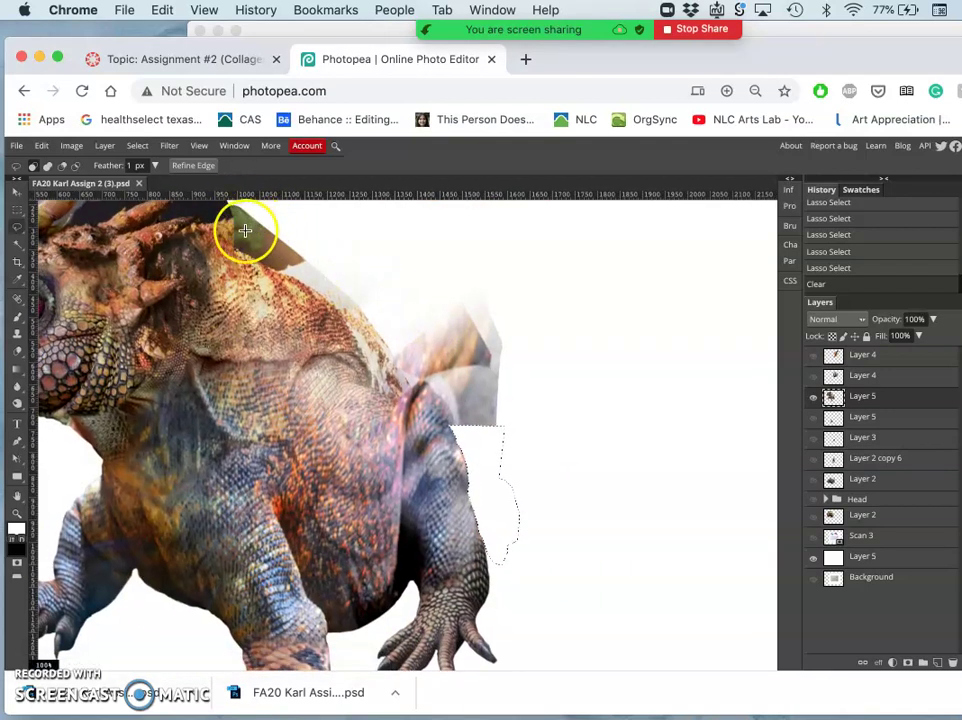
{"action": "scroll", "coordinate": [193, 223], "scroll_direction": "up", "scroll_amount": 2}
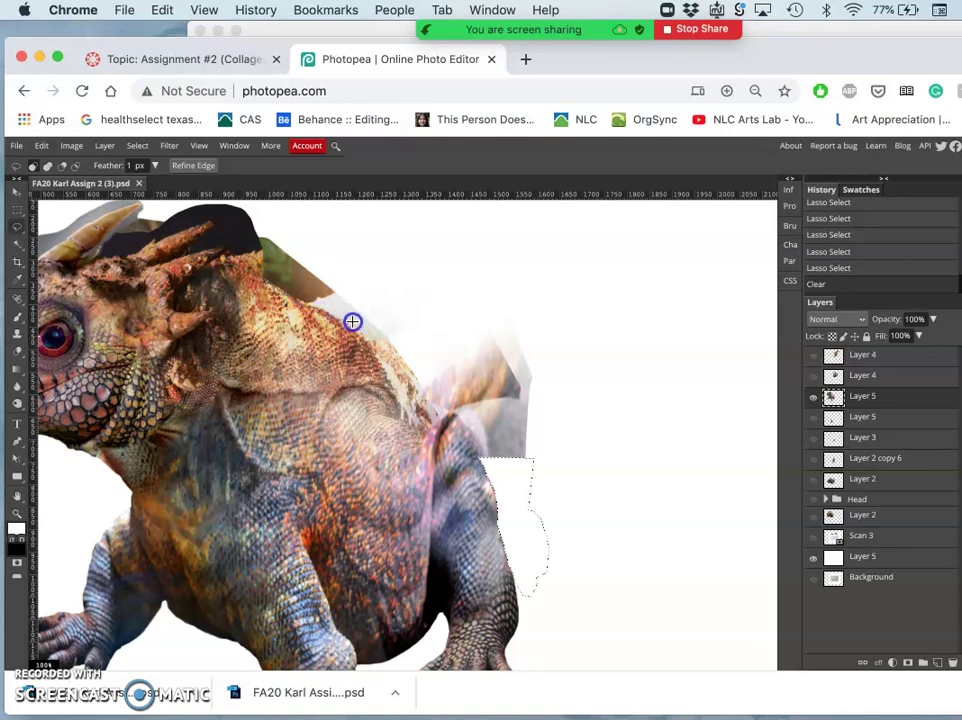
{"action": "left_click_drag", "start_coordinate": [368, 333], "coordinate": [399, 363]}
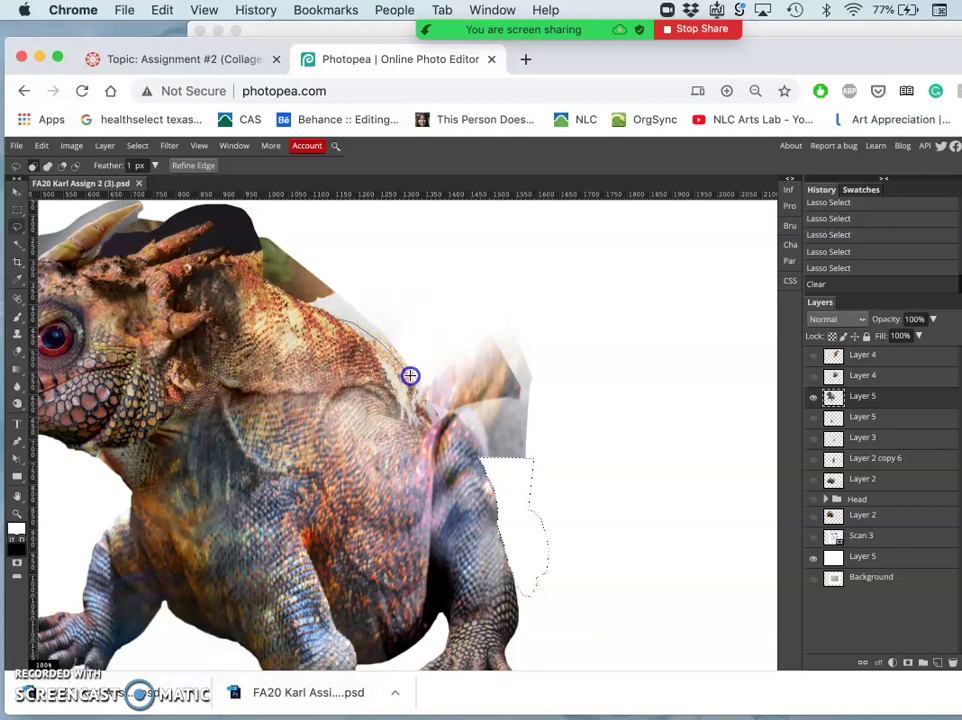
{"action": "left_click_drag", "start_coordinate": [410, 375], "coordinate": [441, 403]}
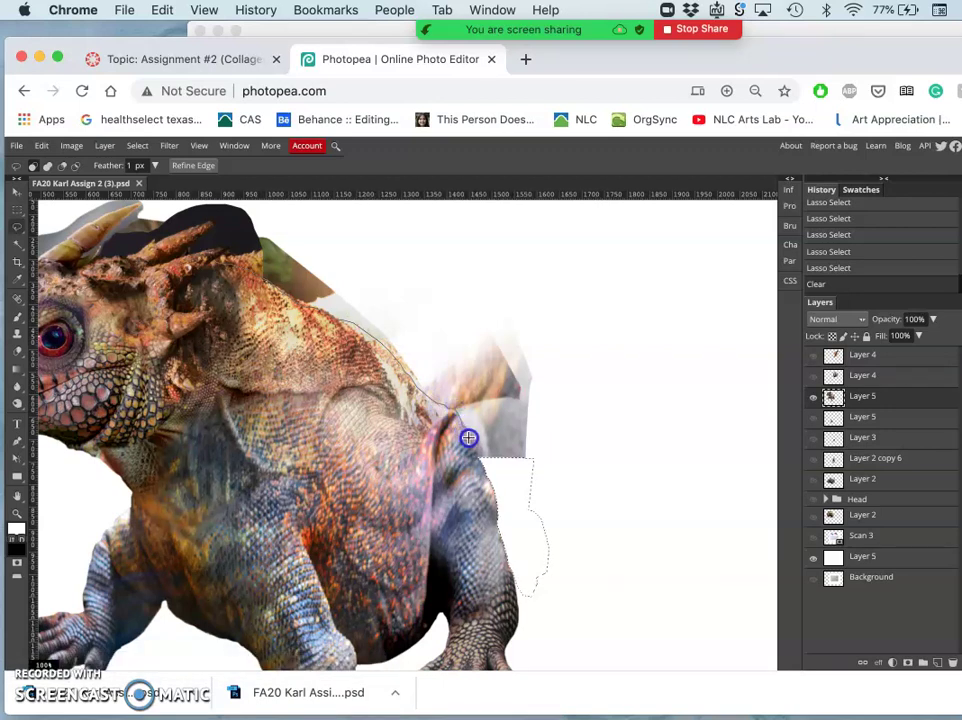
{"action": "mouse_move", "coordinate": [485, 462]}
{"action": "left_mouse_down"}
{"action": "mouse_move", "coordinate": [535, 477]}
{"action": "mouse_move", "coordinate": [565, 249]}
{"action": "mouse_move", "coordinate": [438, 215]}
{"action": "mouse_move", "coordinate": [327, 213]}
{"action": "mouse_move", "coordinate": [256, 240]}
{"action": "left_mouse_up"}
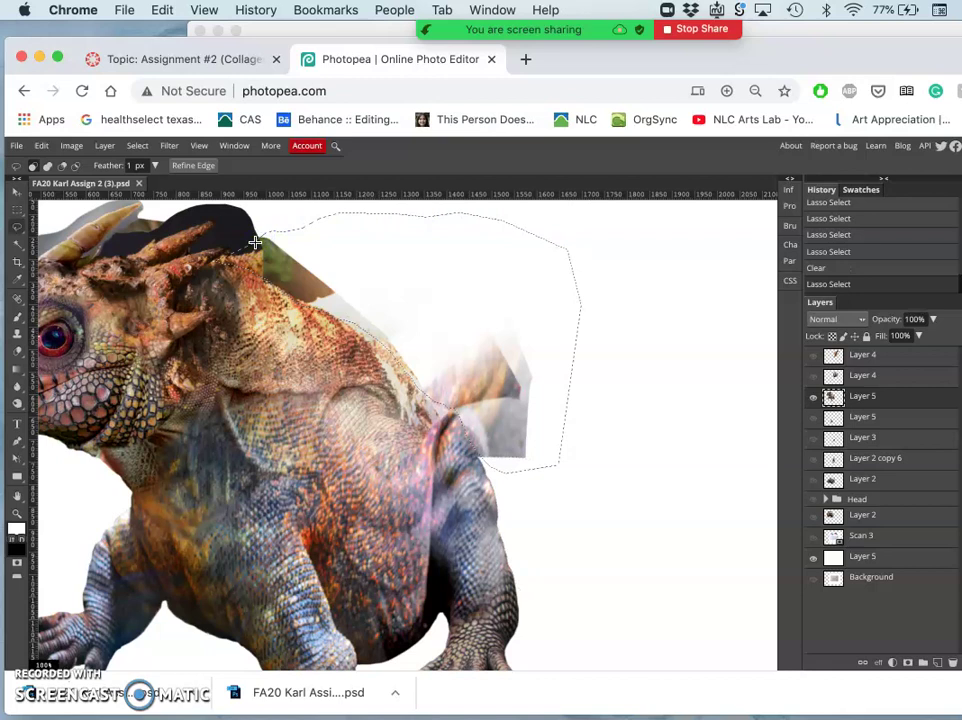
{"action": "key", "text": "Delete"}
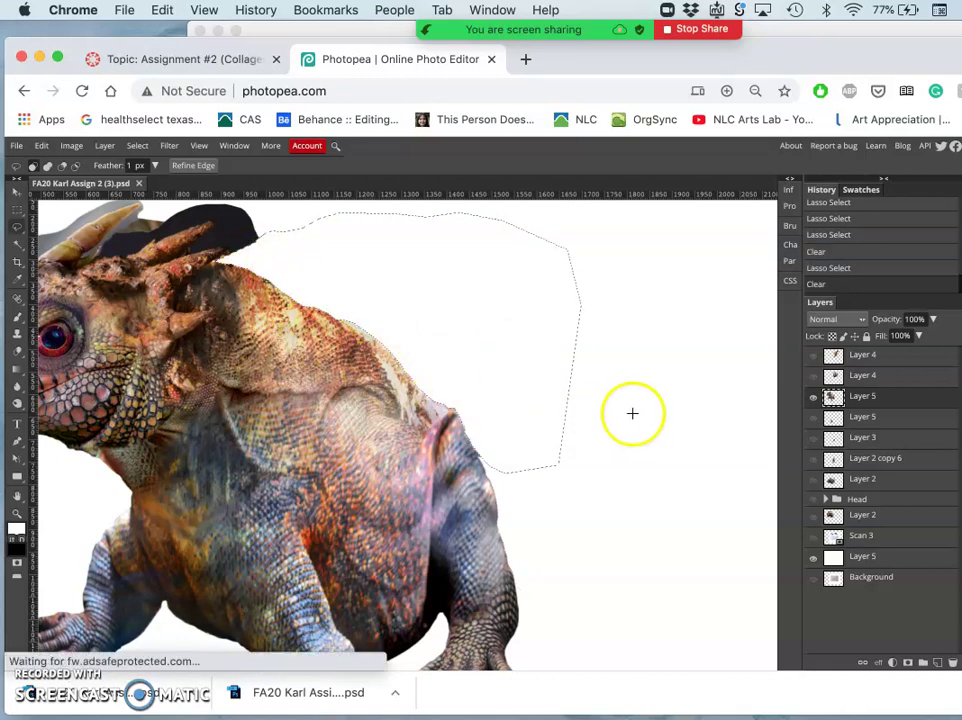
{"action": "left_click", "coordinate": [633, 412]}
Lasso the dark shape behind the horns and spine edge, and erase it.
{"action": "scroll", "coordinate": [524, 376], "scroll_direction": "left", "scroll_amount": 3}
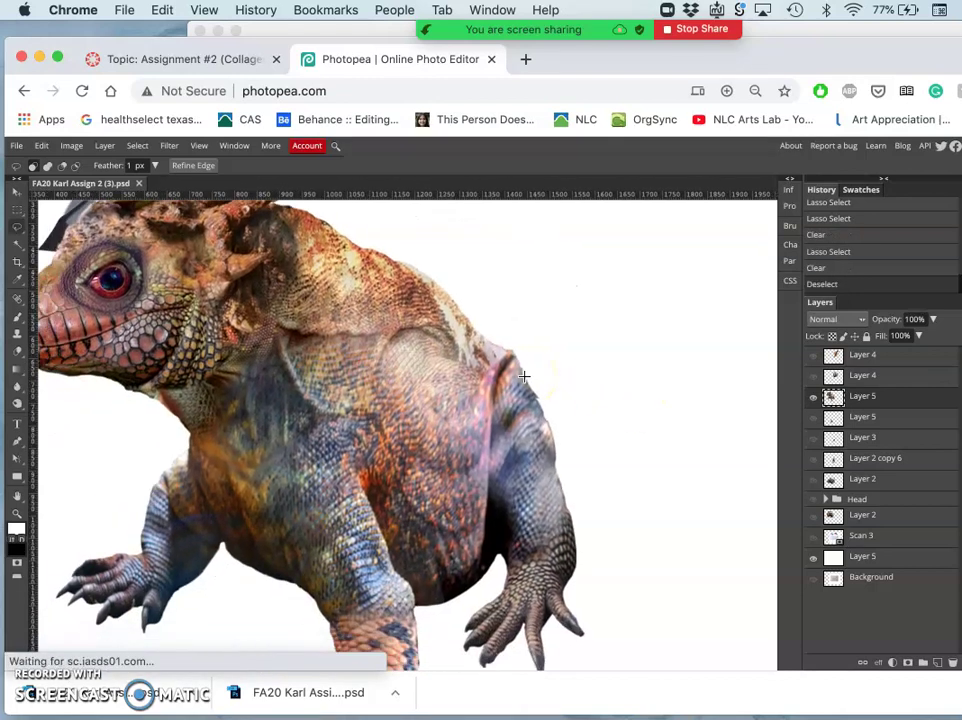
{"action": "scroll", "coordinate": [524, 376], "scroll_direction": "left", "scroll_amount": 2}
{"action": "scroll", "coordinate": [524, 376], "scroll_direction": "up", "scroll_amount": 1}
{"action": "scroll", "coordinate": [524, 376], "scroll_direction": "left", "scroll_amount": 3}
{"action": "scroll", "coordinate": [524, 376], "scroll_direction": "left", "scroll_amount": 2}
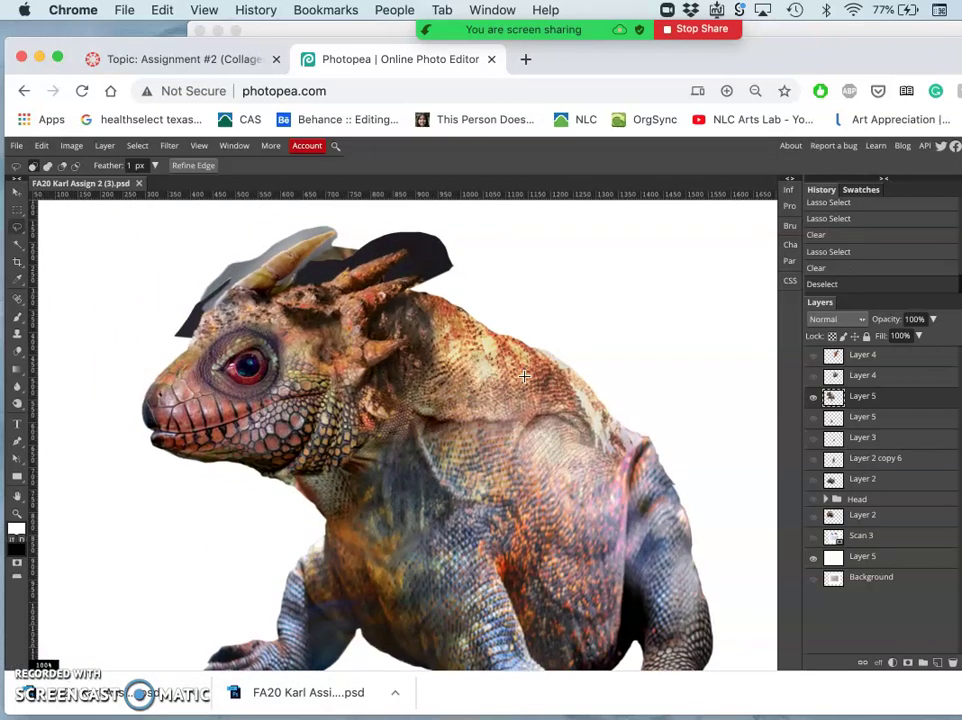
{"action": "scroll", "coordinate": [524, 376], "scroll_direction": "left", "scroll_amount": 1}
{"action": "scroll", "coordinate": [524, 376], "scroll_direction": "up", "scroll_amount": 2}
{"action": "scroll", "coordinate": [524, 376], "scroll_direction": "left", "scroll_amount": 1}
{"action": "scroll", "coordinate": [524, 376], "scroll_direction": "up", "scroll_amount": 3}
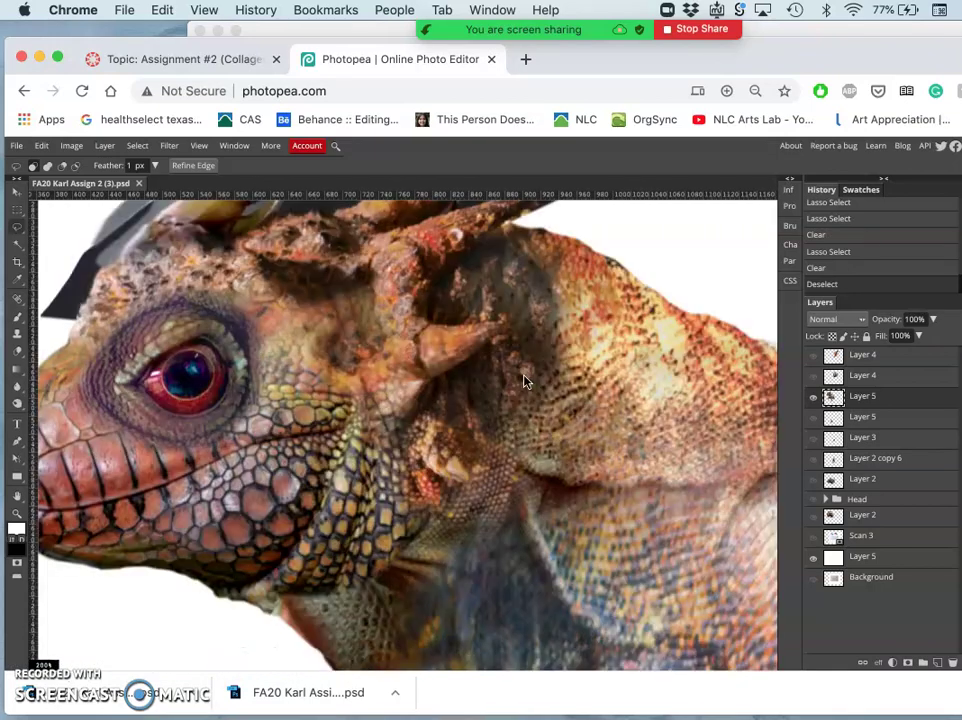
{"action": "scroll", "coordinate": [524, 376], "scroll_direction": "up", "scroll_amount": 2}
{"action": "scroll", "coordinate": [524, 376], "scroll_direction": "right", "scroll_amount": 2}
{"action": "scroll", "coordinate": [524, 376], "scroll_direction": "up", "scroll_amount": 1}
{"action": "scroll", "coordinate": [524, 380], "scroll_direction": "up", "scroll_amount": 1}
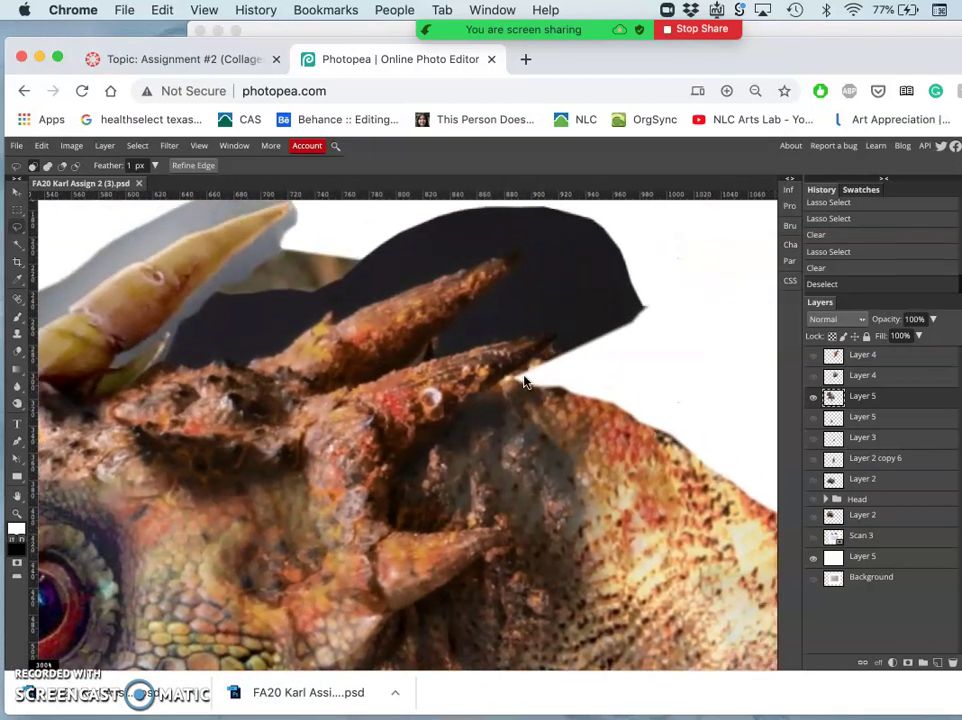
{"action": "left_click_drag", "start_coordinate": [258, 370], "coordinate": [240, 368]}
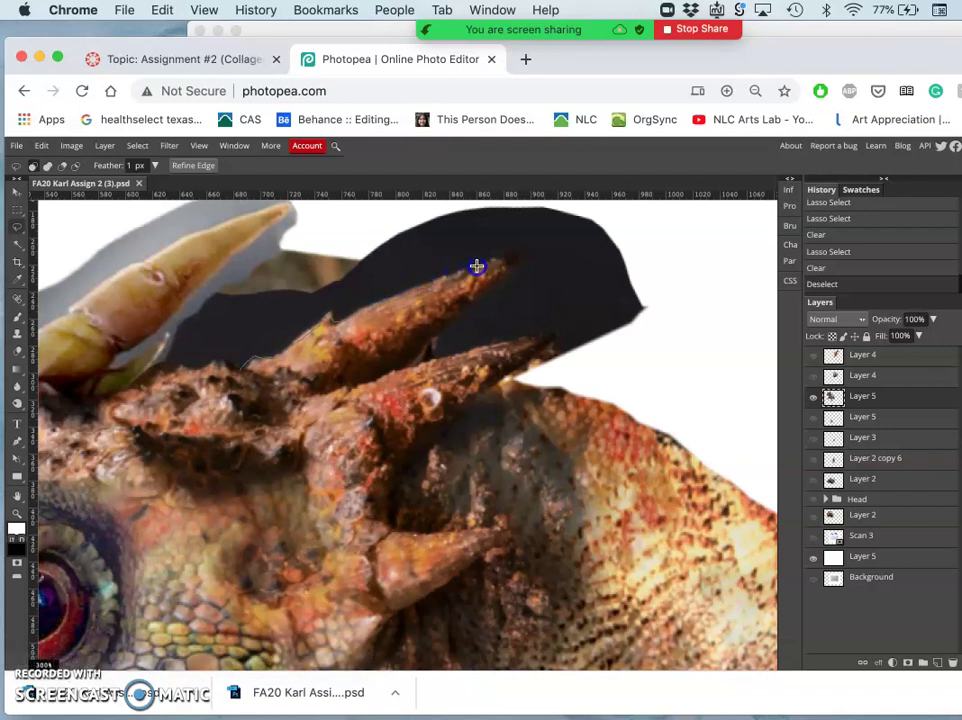
{"action": "left_click_drag", "start_coordinate": [520, 261], "coordinate": [424, 362]}
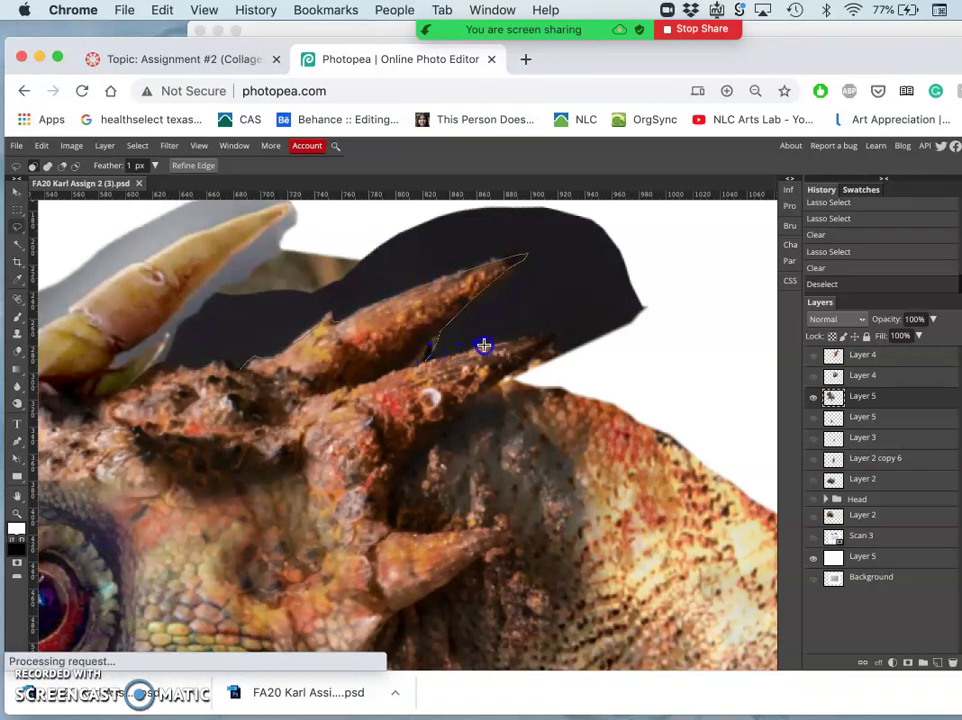
{"action": "left_click_drag", "start_coordinate": [483, 345], "coordinate": [513, 338]}
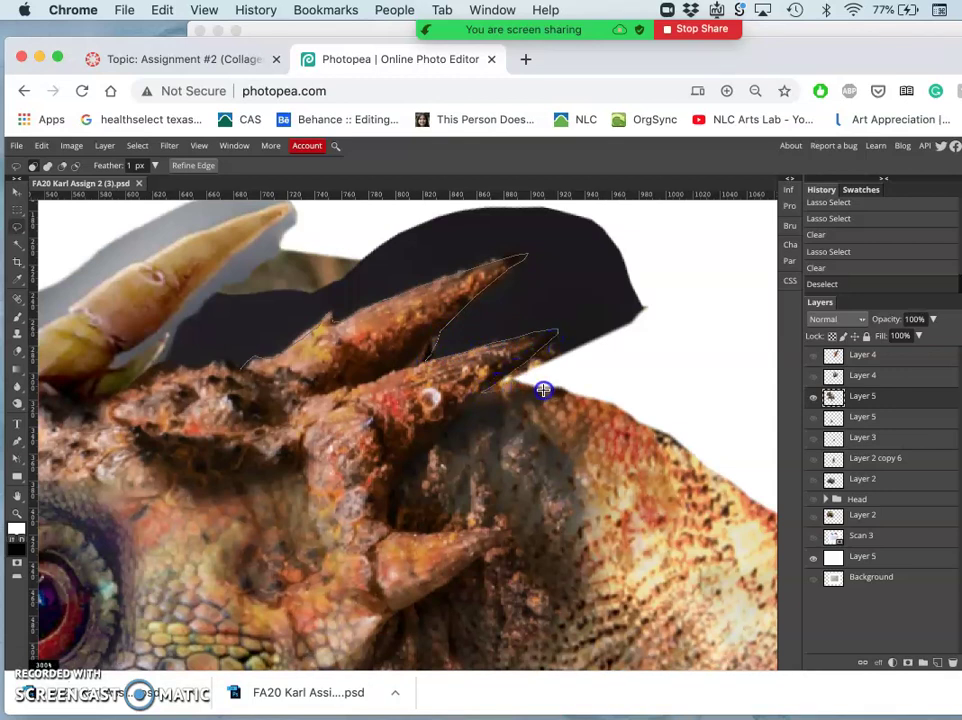
{"action": "mouse_move", "coordinate": [543, 390]}
{"action": "left_mouse_down"}
{"action": "mouse_move", "coordinate": [603, 397]}
{"action": "mouse_move", "coordinate": [663, 376]}
{"action": "mouse_move", "coordinate": [698, 258]}
{"action": "mouse_move", "coordinate": [640, 188]}
{"action": "left_mouse_up"}
{"action": "mouse_move", "coordinate": [441, 188]}
{"action": "left_mouse_down"}
{"action": "mouse_move", "coordinate": [322, 253]}
{"action": "mouse_move", "coordinate": [310, 295]}
{"action": "left_mouse_up"}
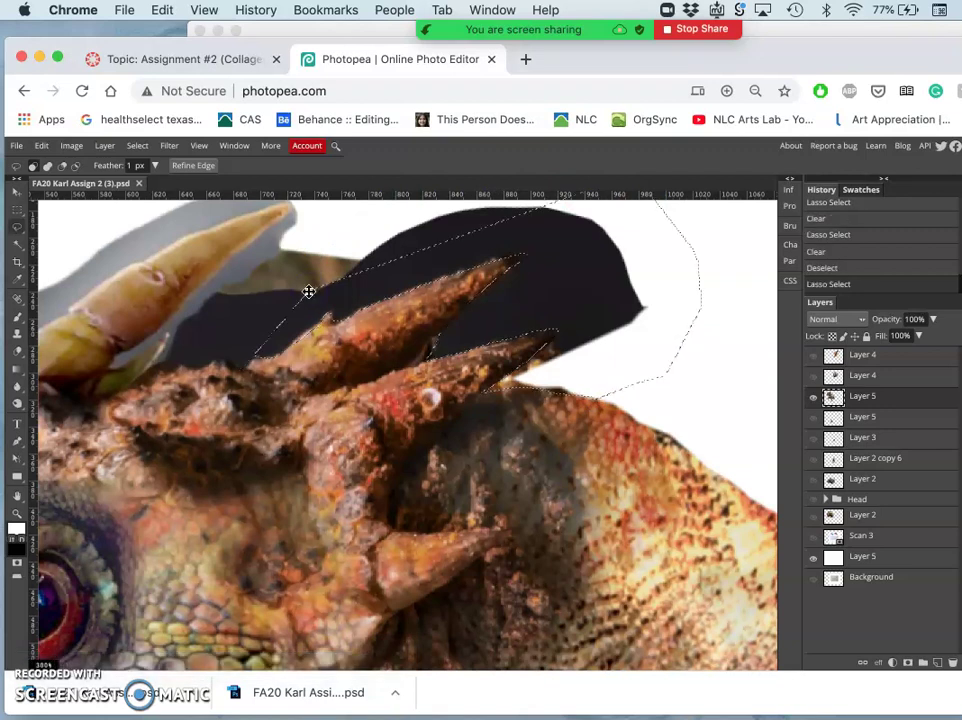
{"action": "key", "text": "Delete"}
{"action": "left_click", "coordinate": [316, 287]}
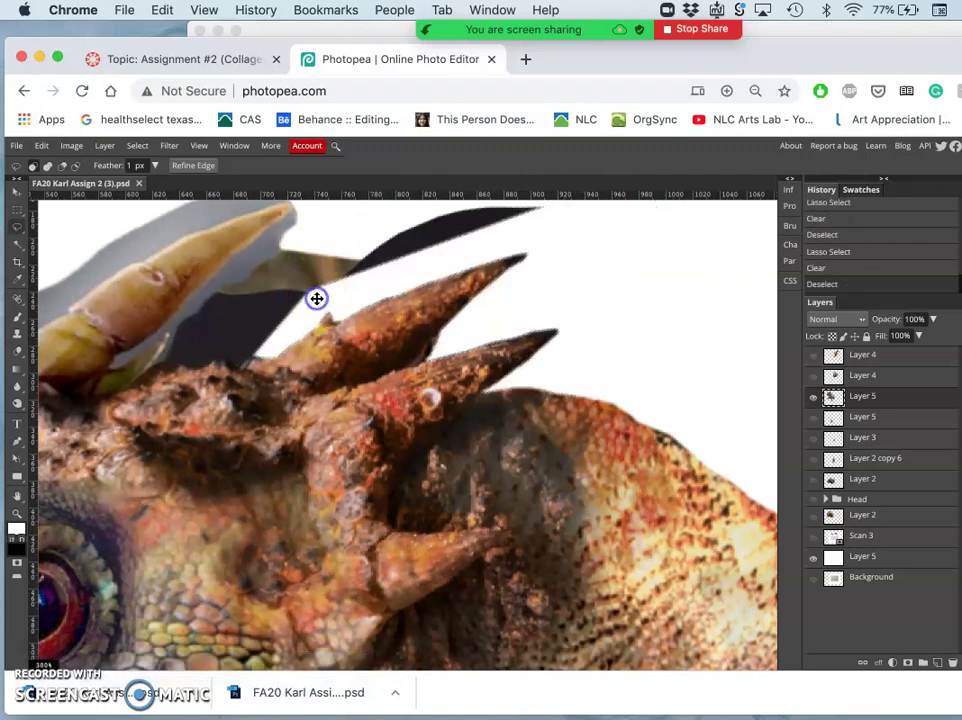
{"action": "left_click", "coordinate": [260, 354]}
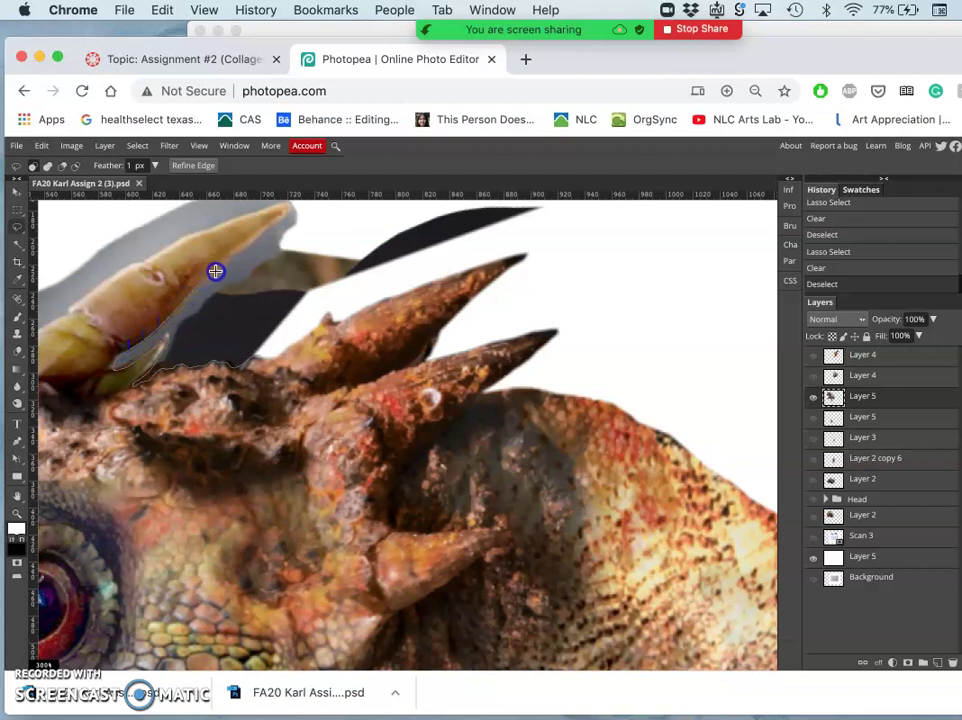
Lasso and delete the remaining dark area beside the spines, then deselect.
{"action": "left_click_drag", "start_coordinate": [295, 220], "coordinate": [401, 209]}
{"action": "mouse_move", "coordinate": [555, 212]}
{"action": "left_mouse_down"}
{"action": "mouse_move", "coordinate": [316, 307]}
{"action": "mouse_move", "coordinate": [280, 342]}
{"action": "left_mouse_up"}
{"action": "key", "text": "Delete"}
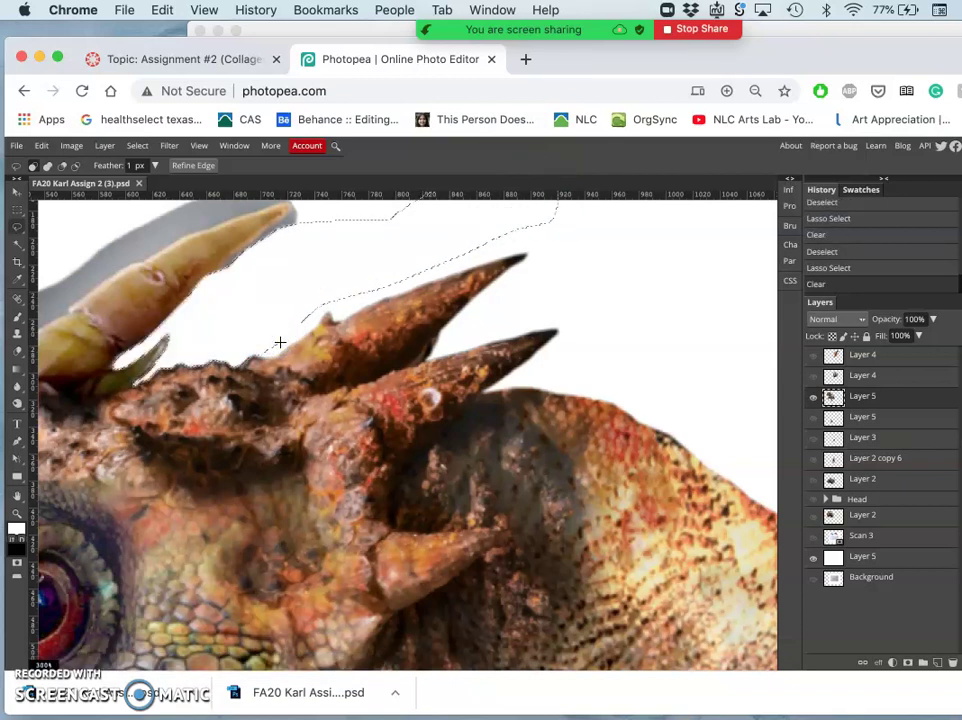
{"action": "scroll", "coordinate": [344, 393], "scroll_direction": "left", "scroll_amount": 10}
{"action": "scroll", "coordinate": [344, 393], "scroll_direction": "up", "scroll_amount": 3}
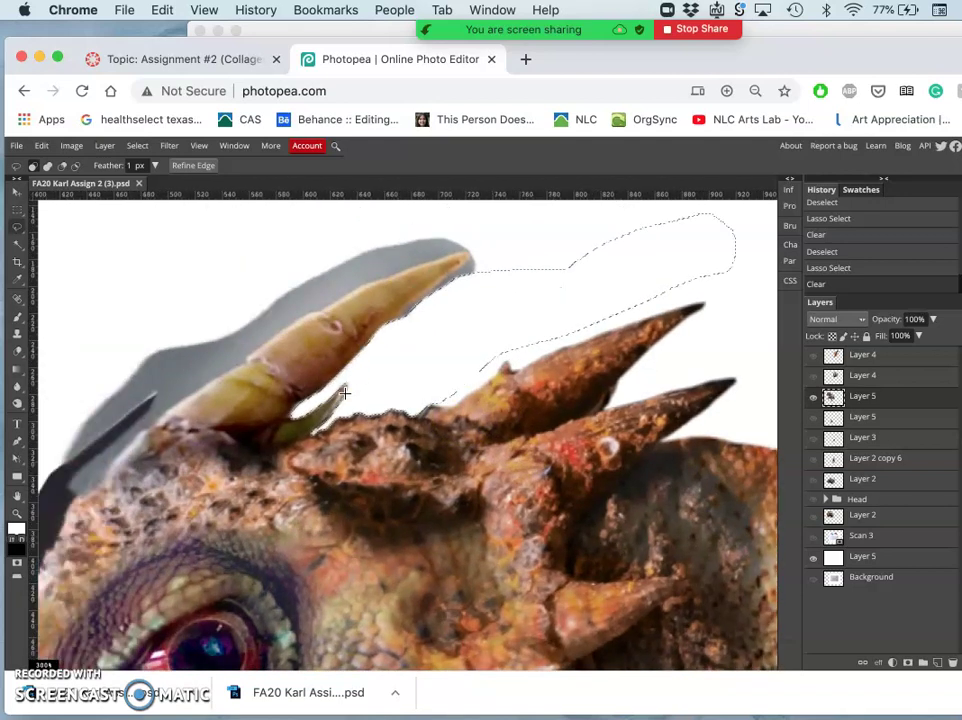
{"action": "left_click", "coordinate": [547, 275]}
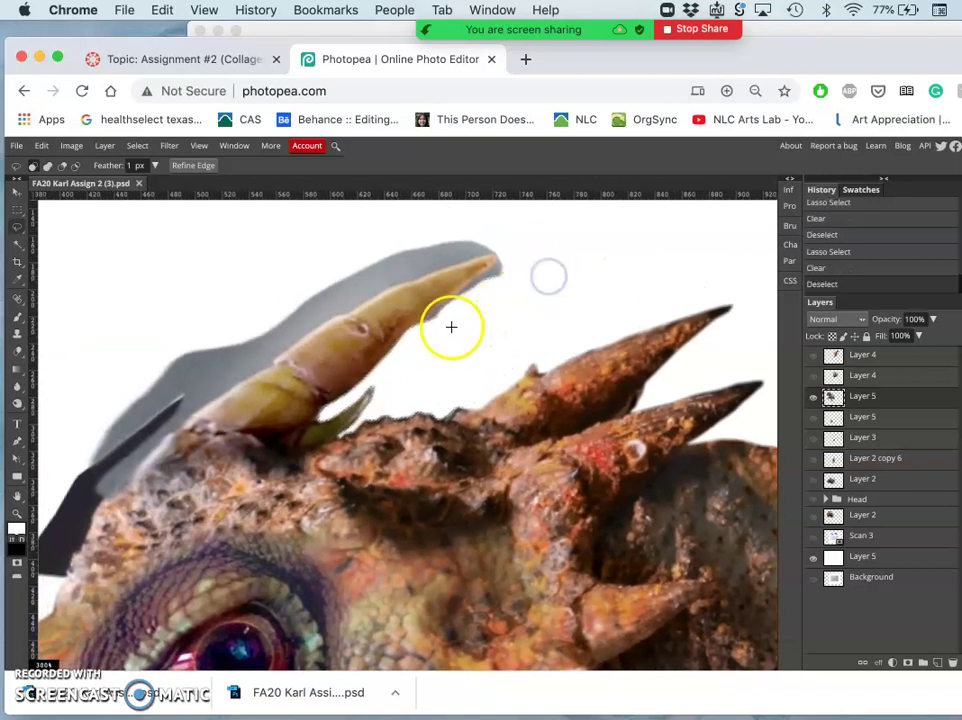
Lasso and delete the grey shadow behind the pale horn.
{"action": "left_click", "coordinate": [415, 331]}
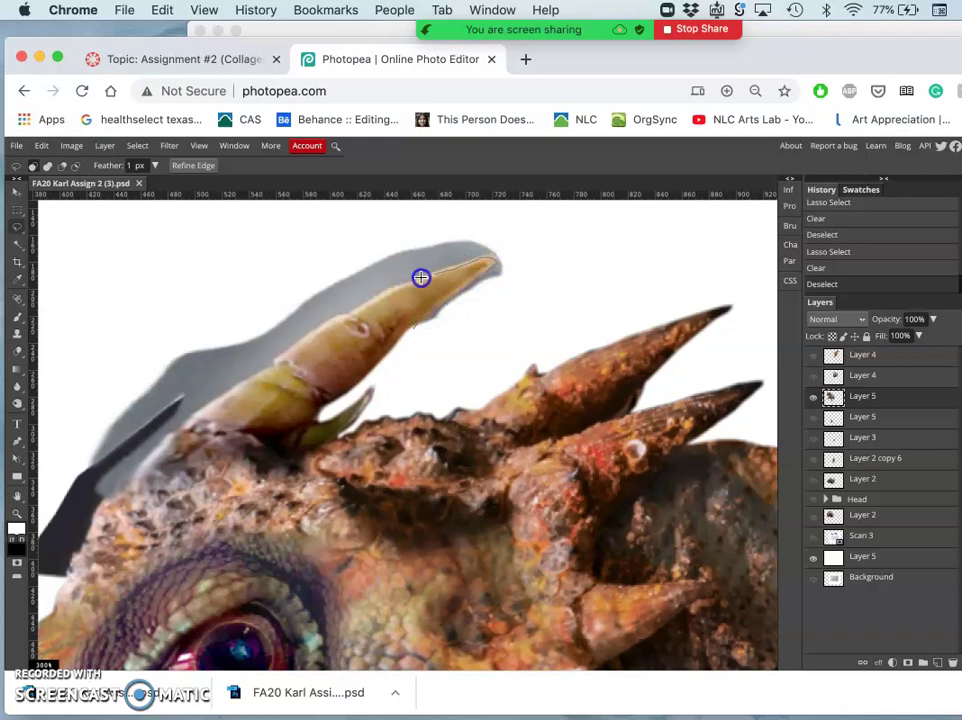
{"action": "left_click_drag", "start_coordinate": [421, 277], "coordinate": [397, 283]}
{"action": "mouse_move", "coordinate": [347, 311]}
{"action": "left_mouse_down"}
{"action": "mouse_move", "coordinate": [172, 429]}
{"action": "mouse_move", "coordinate": [92, 524]}
{"action": "left_mouse_up"}
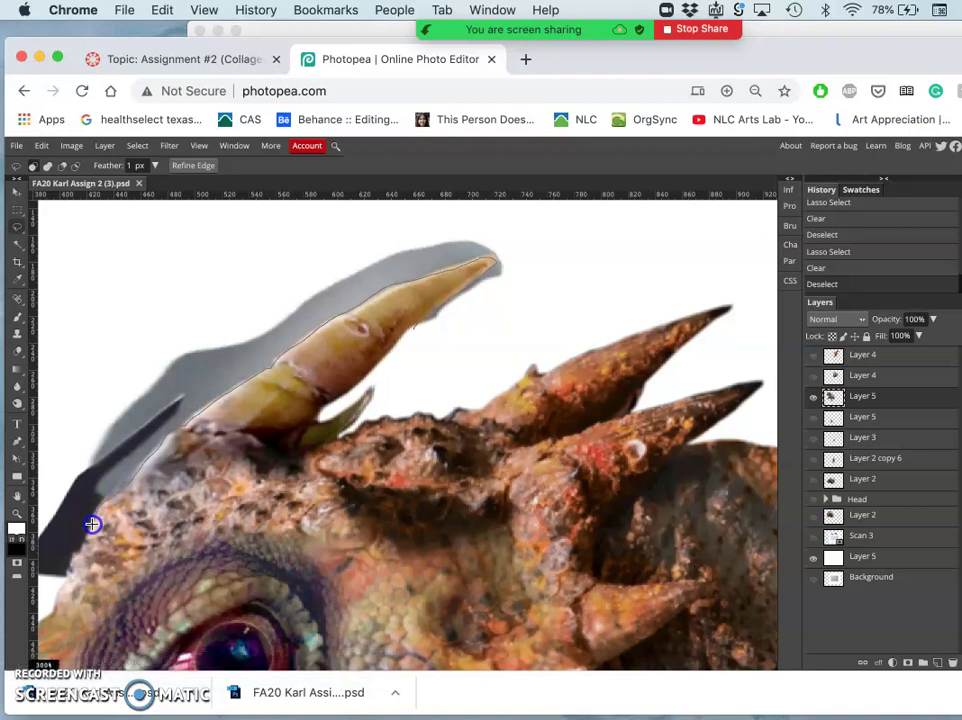
{"action": "mouse_move", "coordinate": [58, 587]}
{"action": "left_mouse_down"}
{"action": "mouse_move", "coordinate": [25, 449]}
{"action": "mouse_move", "coordinate": [163, 292]}
{"action": "mouse_move", "coordinate": [337, 195]}
{"action": "mouse_move", "coordinate": [497, 195]}
{"action": "mouse_move", "coordinate": [539, 247]}
{"action": "mouse_move", "coordinate": [539, 290]}
{"action": "mouse_move", "coordinate": [432, 352]}
{"action": "left_mouse_up"}
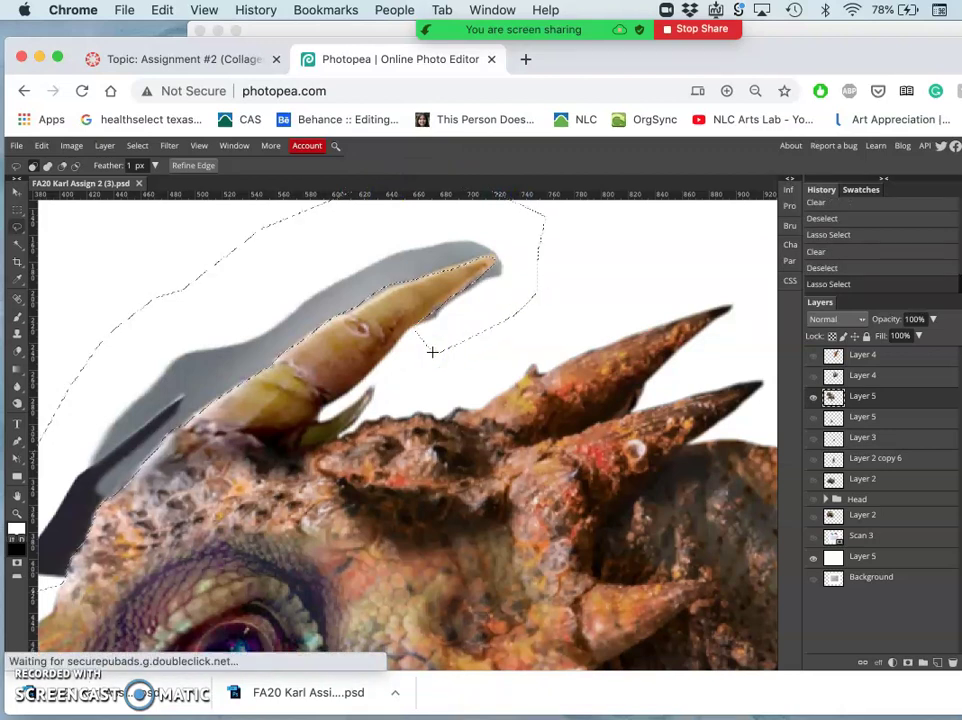
{"action": "key", "text": "Delete"}
{"action": "left_click_drag", "start_coordinate": [466, 371], "coordinate": [452, 390]}
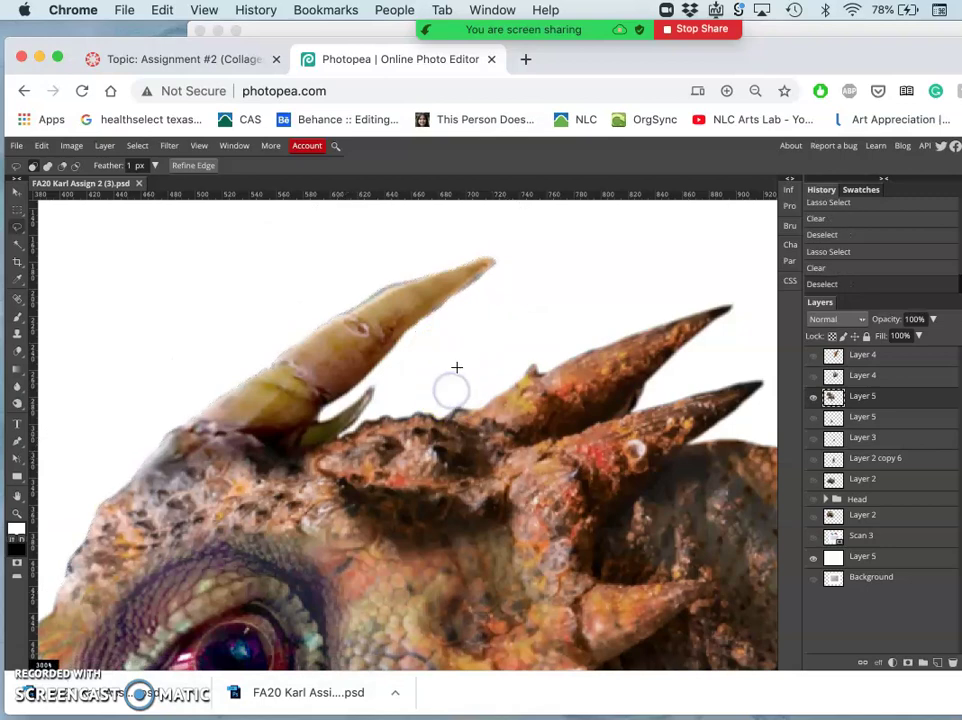
Clear the stray pixels along the pale horn's upper edge and deselect.
{"action": "scroll", "coordinate": [456, 368], "scroll_direction": "down", "scroll_amount": 5}
{"action": "scroll", "coordinate": [456, 368], "scroll_direction": "left", "scroll_amount": 5}
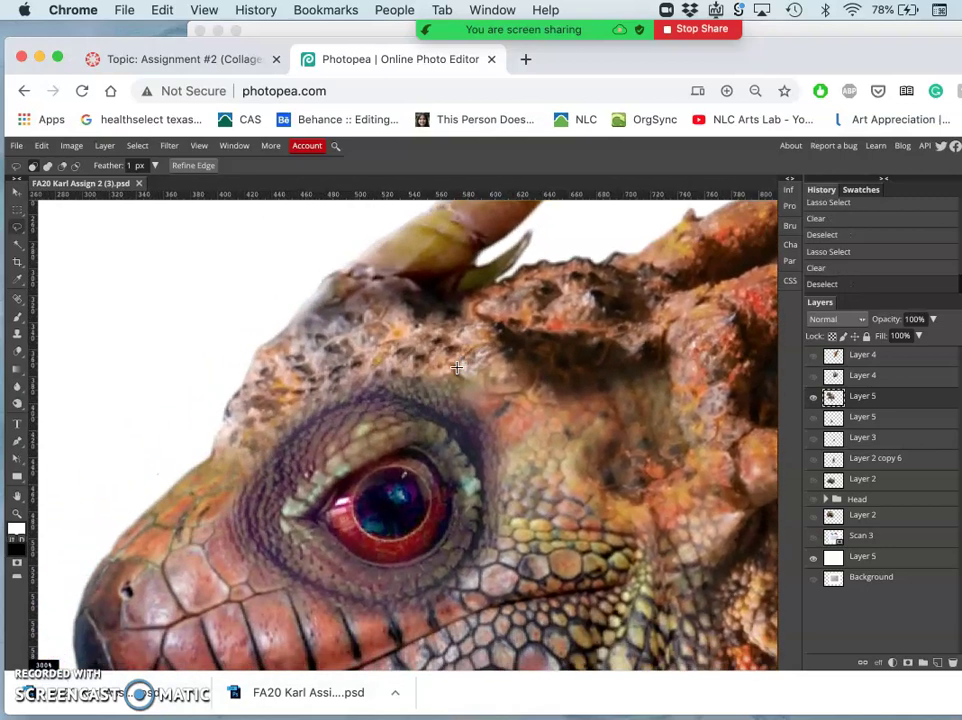
{"action": "scroll", "coordinate": [456, 368], "scroll_direction": "up", "scroll_amount": 3}
{"action": "scroll", "coordinate": [456, 368], "scroll_direction": "right", "scroll_amount": 3}
{"action": "scroll", "coordinate": [456, 368], "scroll_direction": "up", "scroll_amount": 3}
{"action": "scroll", "coordinate": [456, 368], "scroll_direction": "right", "scroll_amount": 2}
{"action": "left_click", "coordinate": [427, 260]}
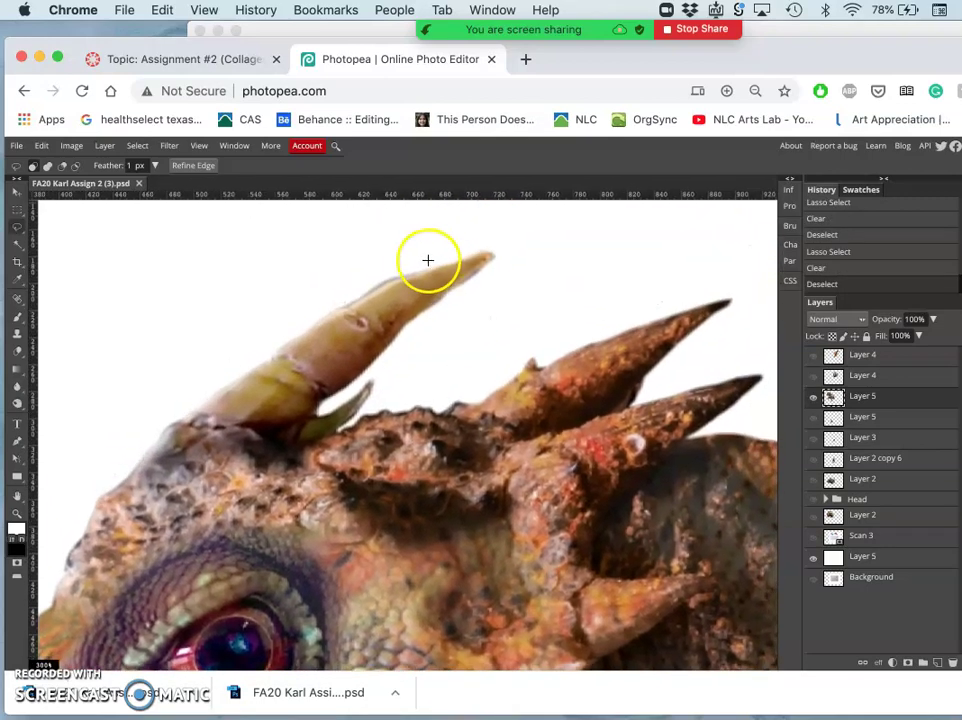
{"action": "mouse_move", "coordinate": [427, 260]}
{"action": "left_mouse_down"}
{"action": "mouse_move", "coordinate": [354, 300]}
{"action": "mouse_move", "coordinate": [425, 253]}
{"action": "left_mouse_up"}
{"action": "key", "text": "Delete"}
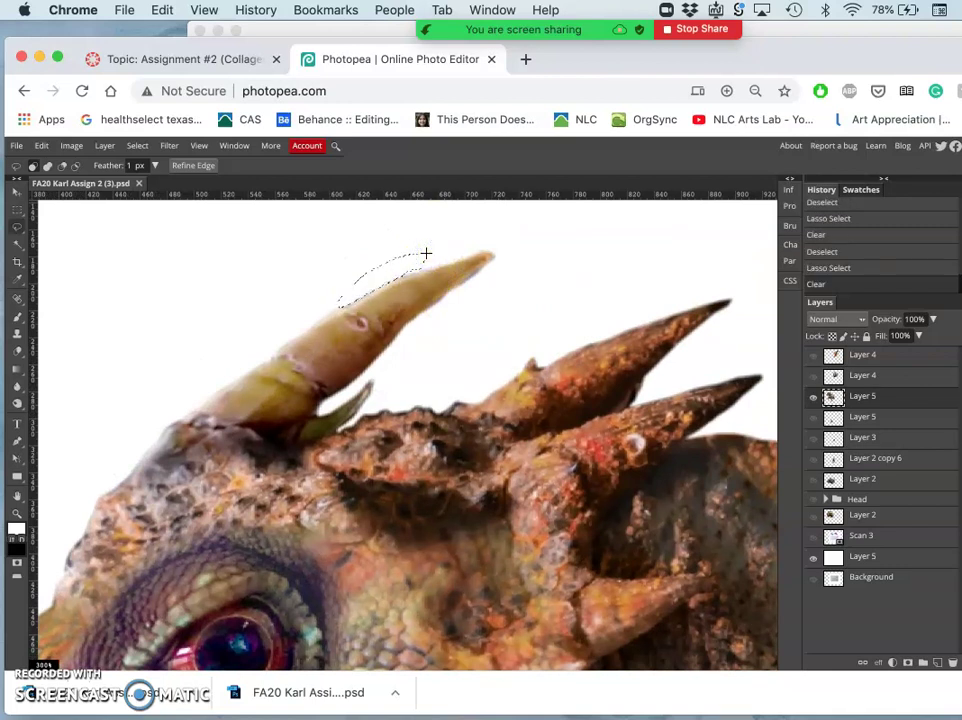
{"action": "left_click", "coordinate": [584, 324]}
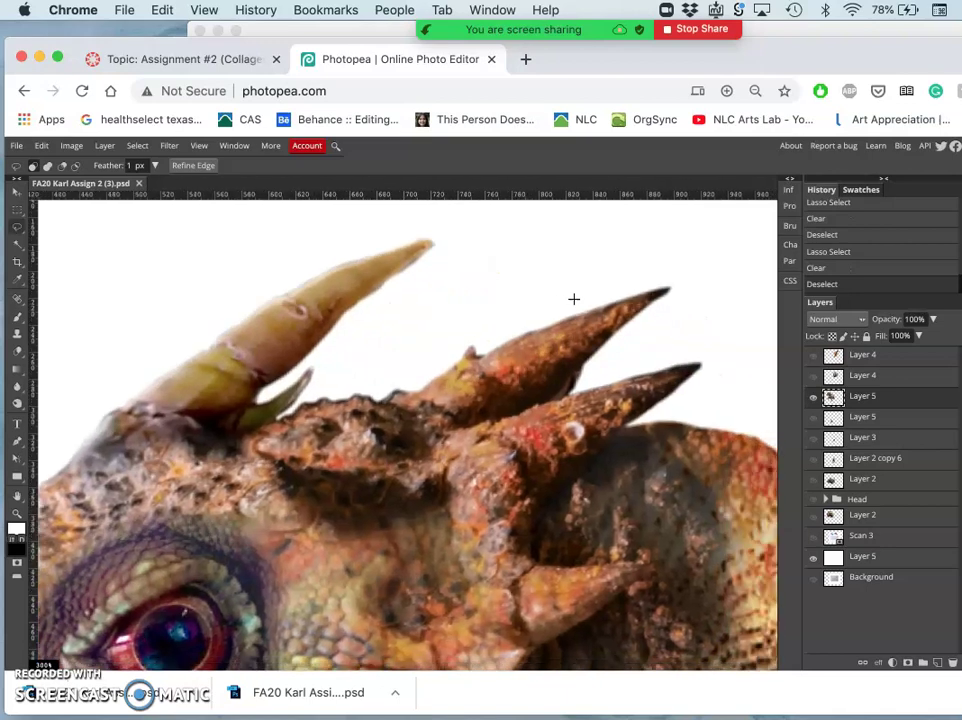
{"action": "scroll", "coordinate": [573, 298], "scroll_direction": "right", "scroll_amount": 6}
{"action": "scroll", "coordinate": [573, 298], "scroll_direction": "down", "scroll_amount": 2}
{"action": "mouse_move", "coordinate": [575, 281]}
{"action": "left_mouse_down"}
{"action": "mouse_move", "coordinate": [604, 262]}
{"action": "mouse_move", "coordinate": [611, 307]}
{"action": "left_mouse_up"}
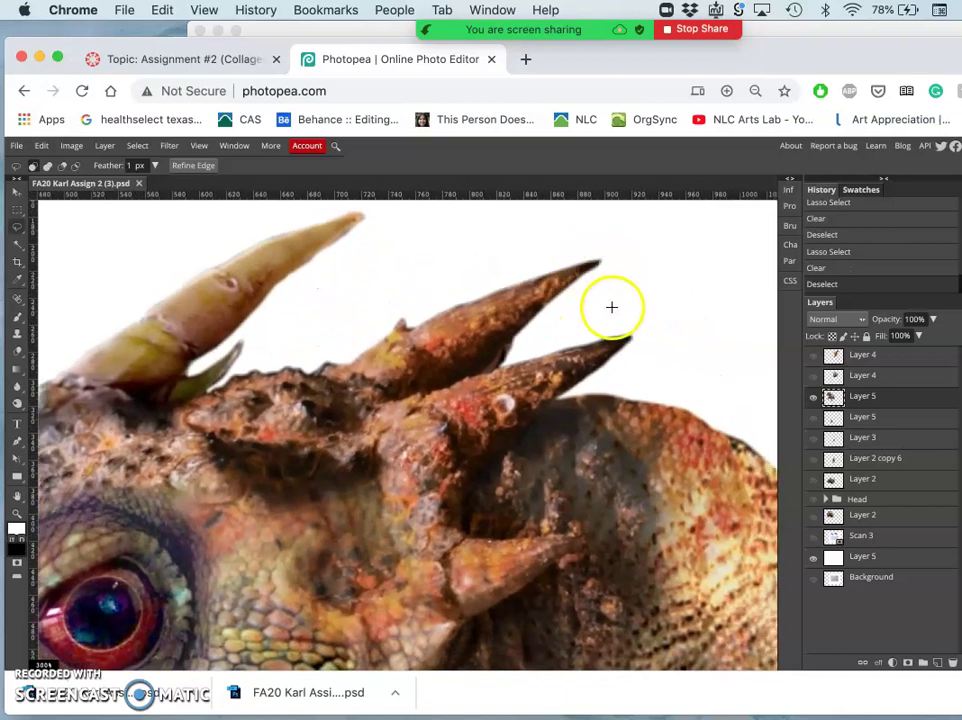
Hide the white Layer 5 backdrop with its eye icon.
{"action": "scroll", "coordinate": [611, 307], "scroll_direction": "down", "scroll_amount": 3}
{"action": "scroll", "coordinate": [613, 310], "scroll_direction": "down", "scroll_amount": 3}
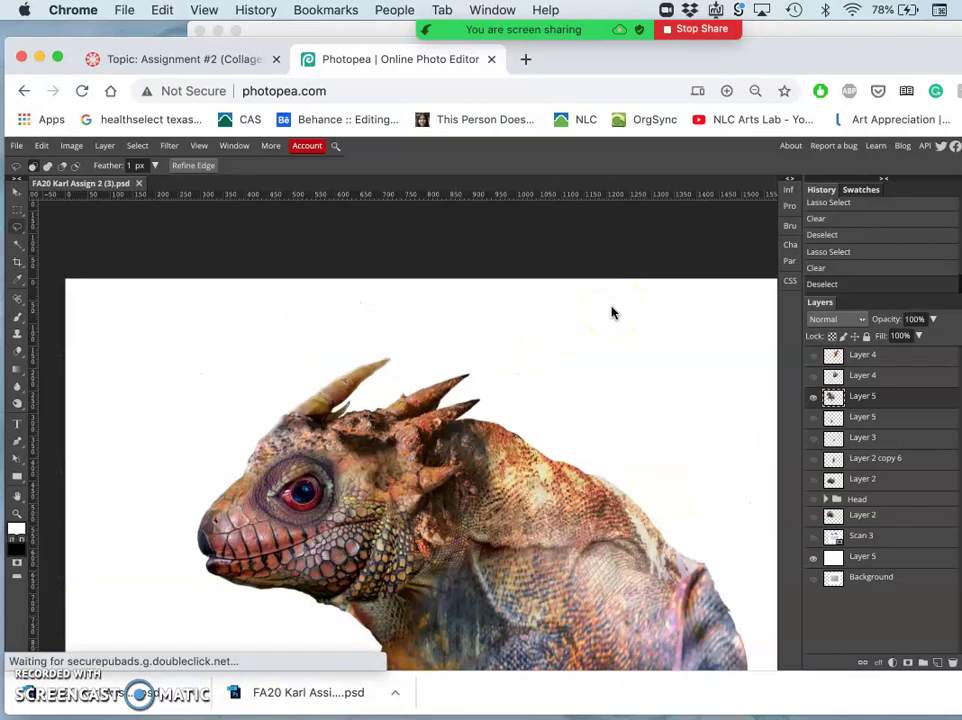
{"action": "scroll", "coordinate": [613, 313], "scroll_direction": "down", "scroll_amount": 2}
{"action": "scroll", "coordinate": [613, 313], "scroll_direction": "down", "scroll_amount": 3}
{"action": "scroll", "coordinate": [613, 313], "scroll_direction": "down", "scroll_amount": 4}
{"action": "scroll", "coordinate": [613, 313], "scroll_direction": "right", "scroll_amount": 2}
{"action": "scroll", "coordinate": [613, 313], "scroll_direction": "right", "scroll_amount": 2}
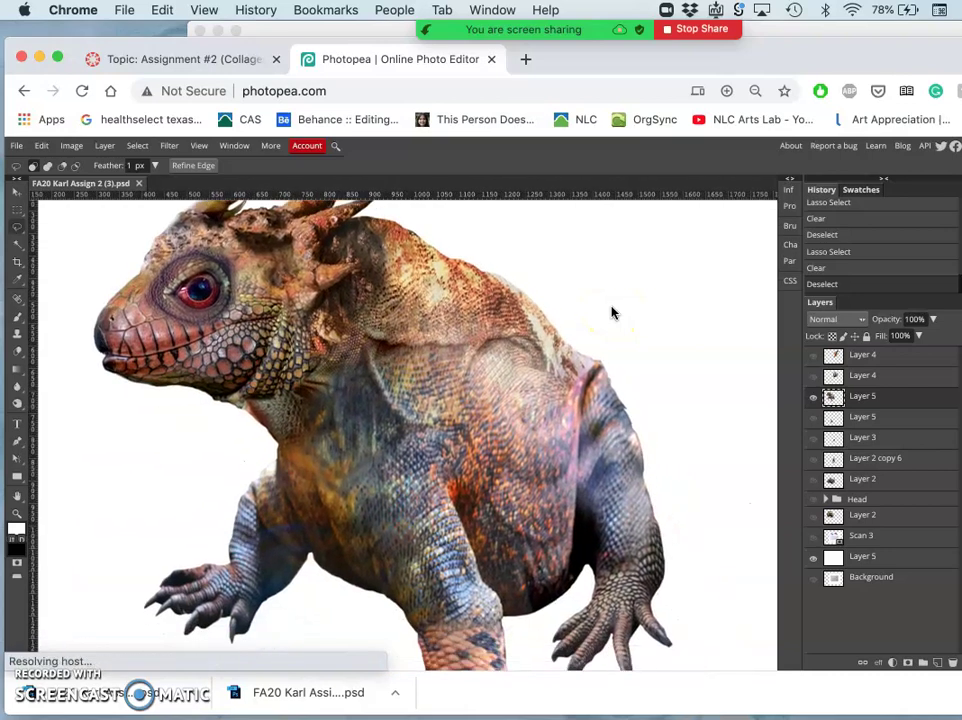
{"action": "left_click", "coordinate": [814, 561]}
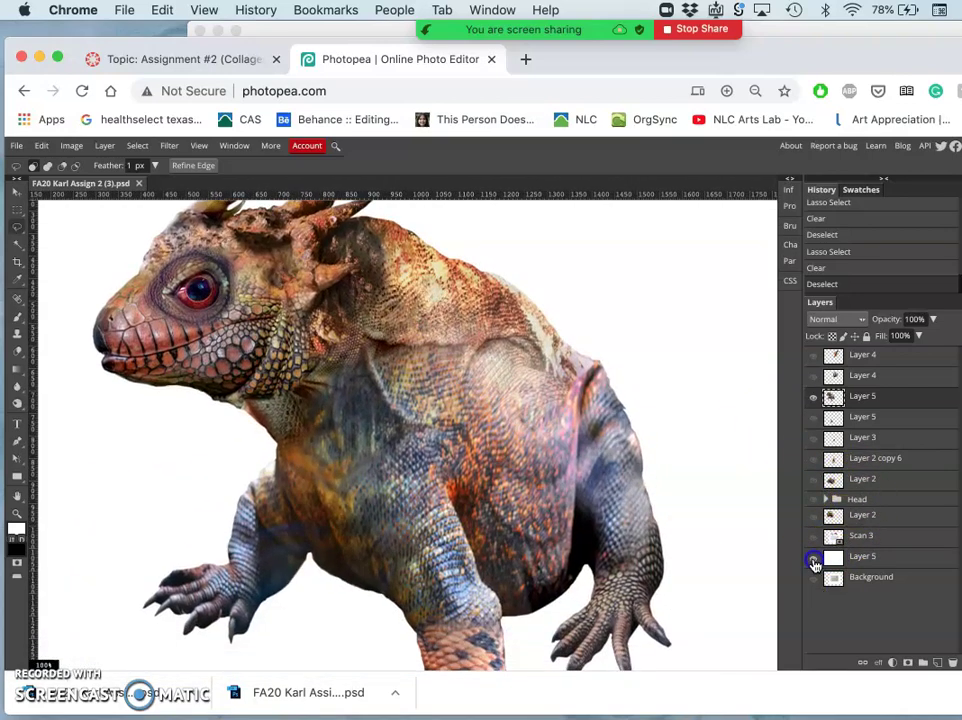
Zoom out to view the whole creature on transparency, then zoom back in.
{"action": "left_click", "coordinate": [672, 469]}
{"action": "scroll", "coordinate": [672, 469], "scroll_direction": "down", "scroll_amount": 1}
{"action": "scroll", "coordinate": [673, 470], "scroll_direction": "down", "scroll_amount": 3}
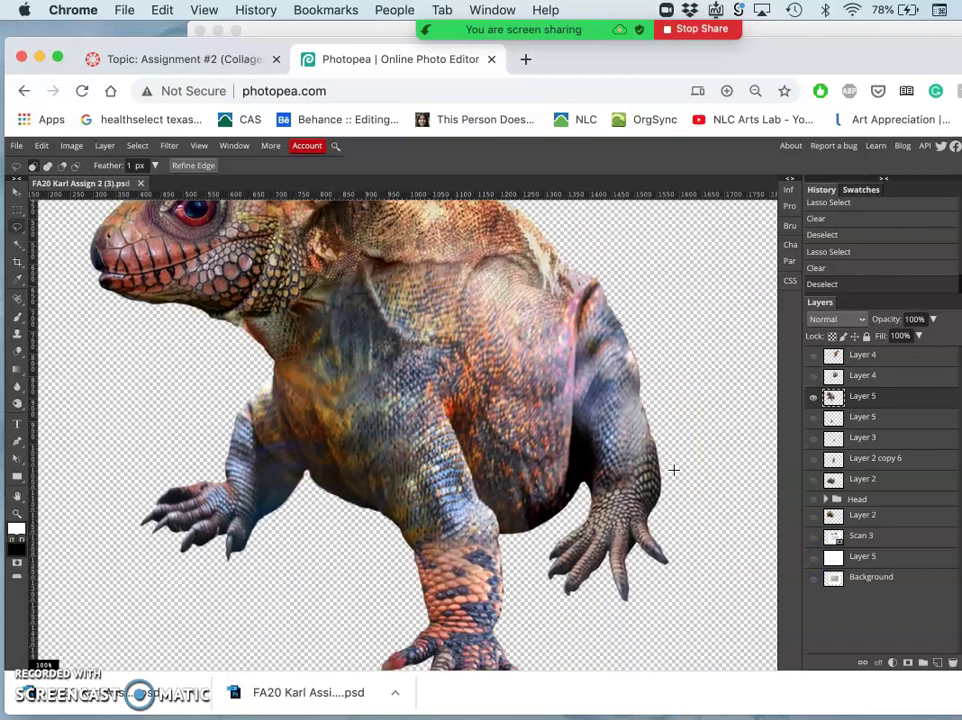
{"action": "scroll", "coordinate": [673, 469], "scroll_direction": "down", "scroll_amount": 3}
{"action": "key", "text": "ctrl+minus"}
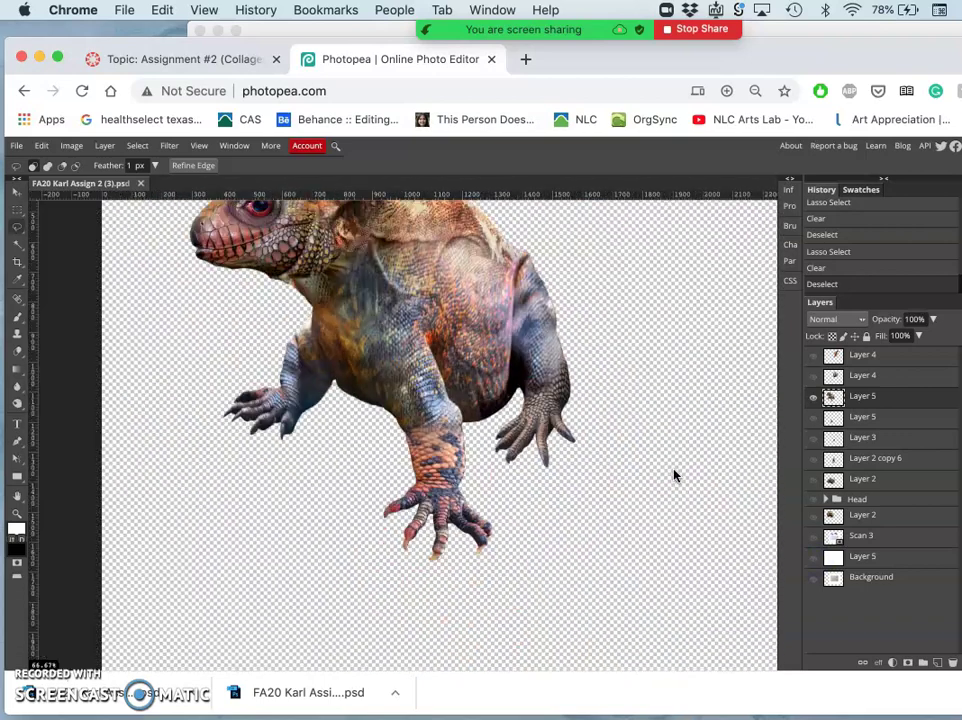
{"action": "key", "text": "ctrl+minus"}
{"action": "key", "text": "ctrl+minus"}
{"action": "left_click_drag", "start_coordinate": [507, 359], "coordinate": [487, 413]}
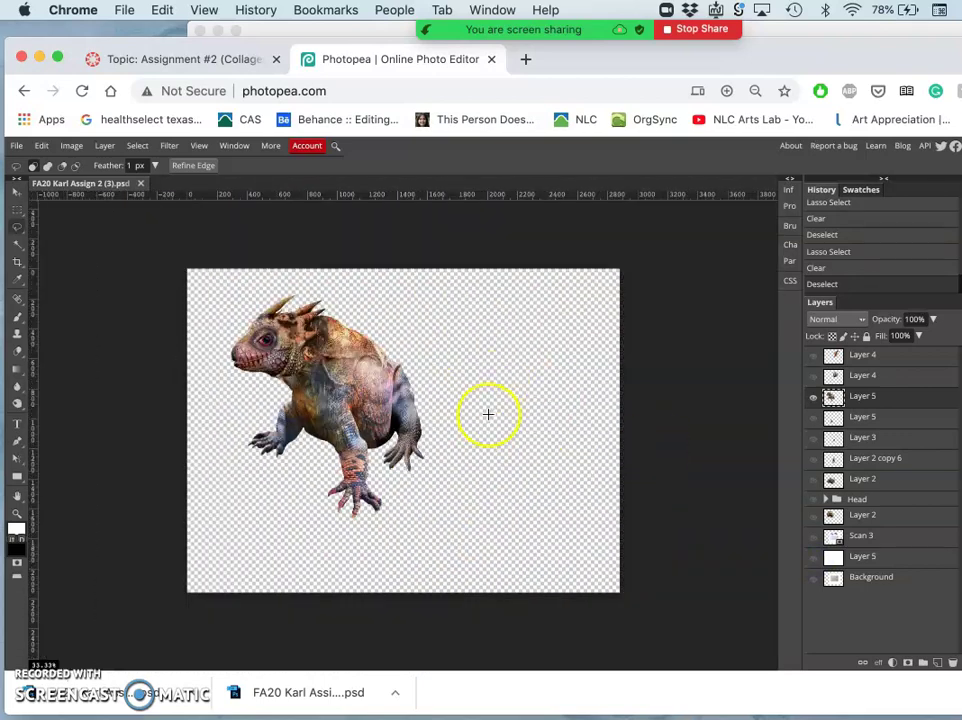
{"action": "key", "text": "ctrl+plus"}
{"action": "key", "text": "ctrl+plus"}
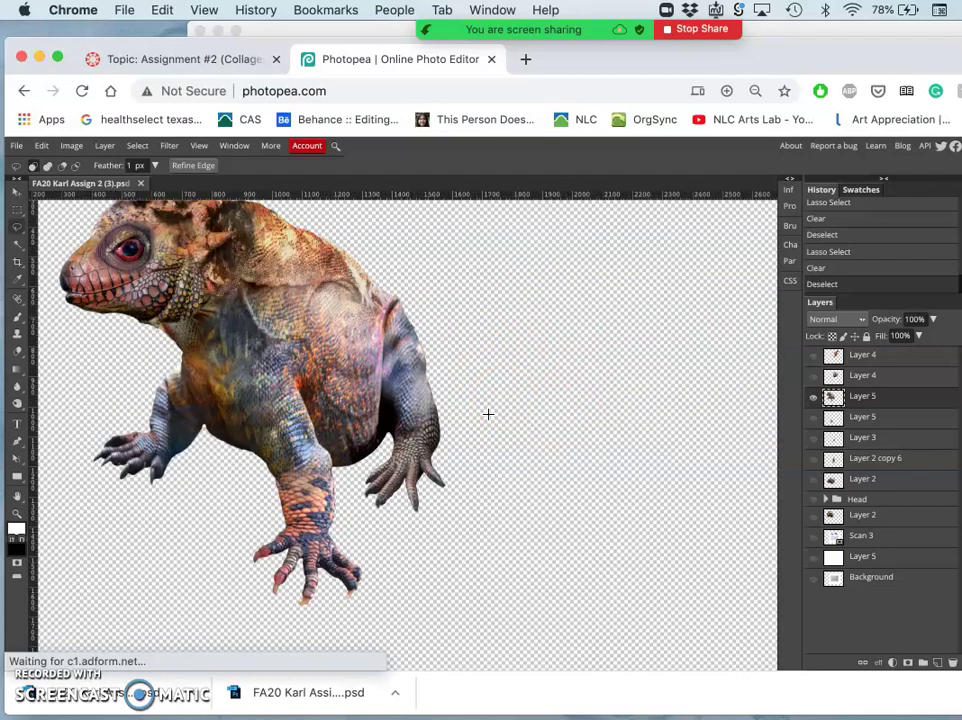
Magic Wand-select the empty transparent area around the lizard.
{"action": "left_click", "coordinate": [17, 248]}
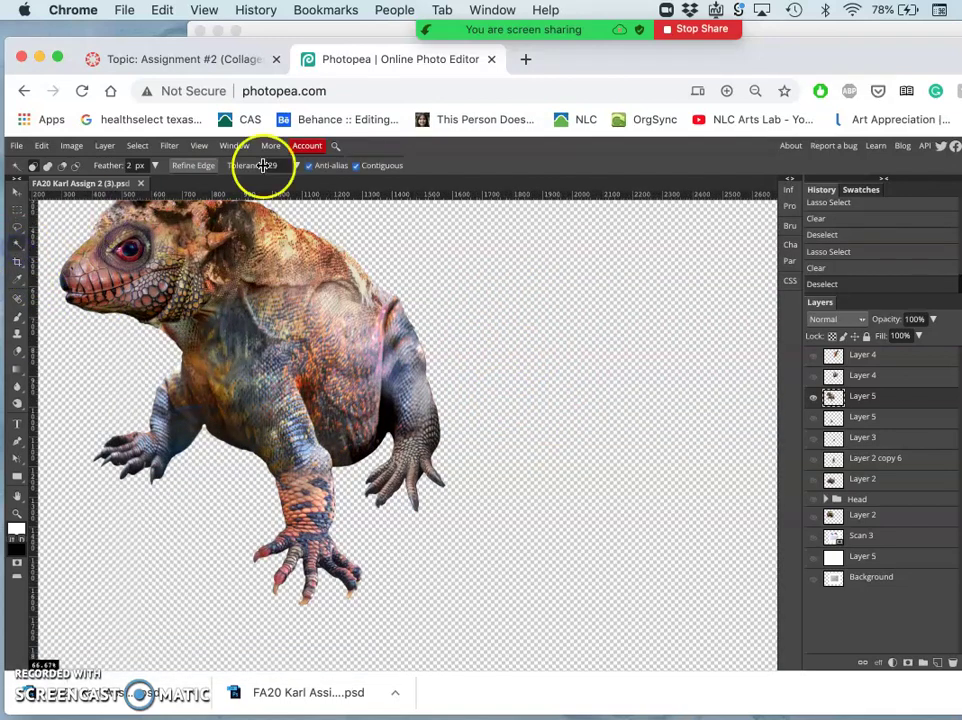
{"action": "left_click", "coordinate": [382, 240]}
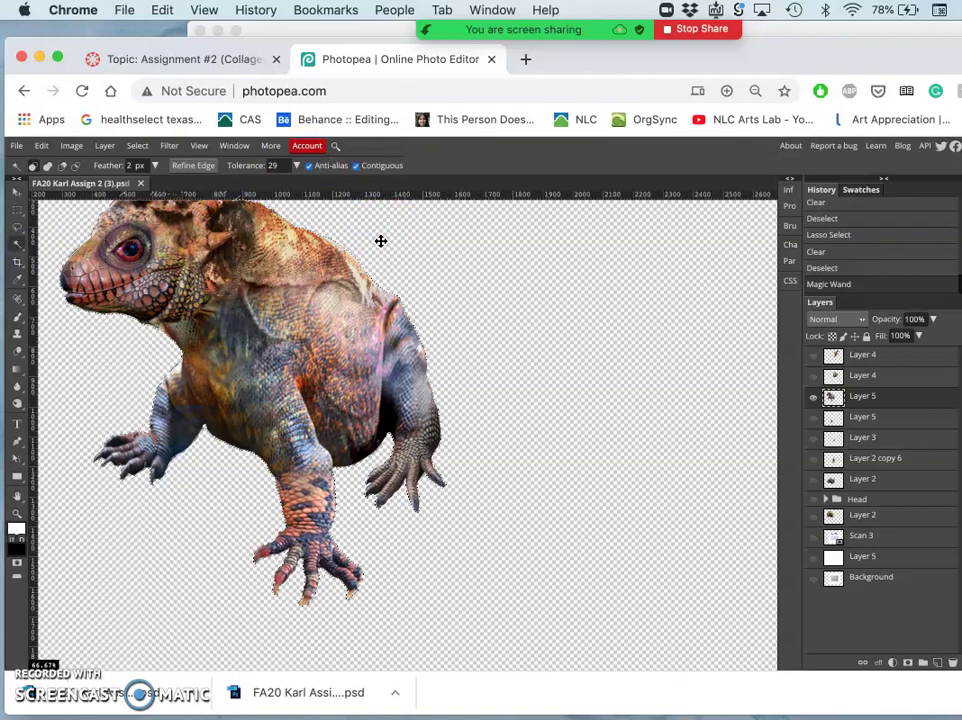
{"action": "scroll", "coordinate": [381, 241], "scroll_direction": "up", "scroll_amount": 5}
{"action": "scroll", "coordinate": [381, 241], "scroll_direction": "left", "scroll_amount": 5}
{"action": "scroll", "coordinate": [380, 241], "scroll_direction": "up", "scroll_amount": 3}
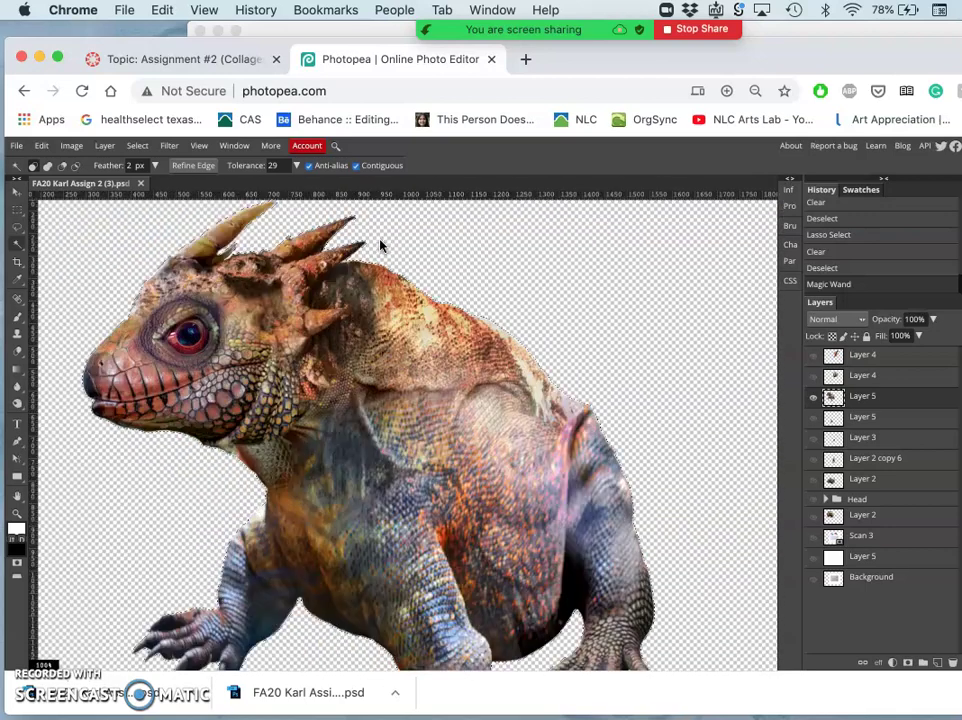
{"action": "scroll", "coordinate": [380, 241], "scroll_direction": "up", "scroll_amount": 5}
{"action": "scroll", "coordinate": [380, 245], "scroll_direction": "up", "scroll_amount": 2}
{"action": "scroll", "coordinate": [380, 245], "scroll_direction": "up", "scroll_amount": 3}
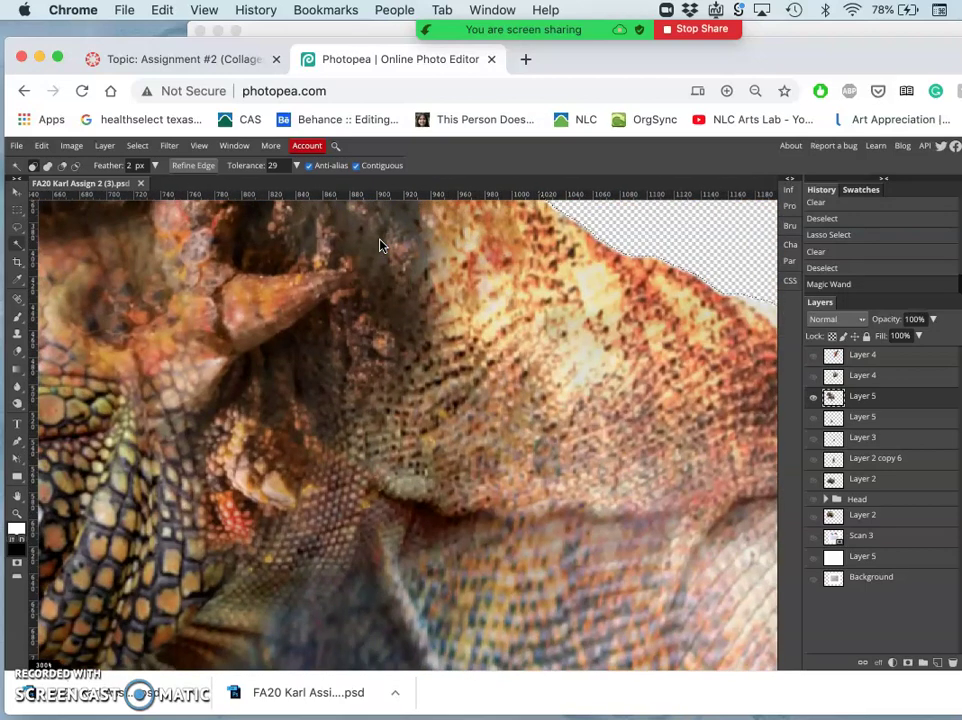
{"action": "scroll", "coordinate": [380, 245], "scroll_direction": "up", "scroll_amount": 3}
{"action": "scroll", "coordinate": [380, 245], "scroll_direction": "down", "scroll_amount": 3}
{"action": "scroll", "coordinate": [380, 245], "scroll_direction": "up", "scroll_amount": 2}
{"action": "scroll", "coordinate": [380, 245], "scroll_direction": "down", "scroll_amount": 1}
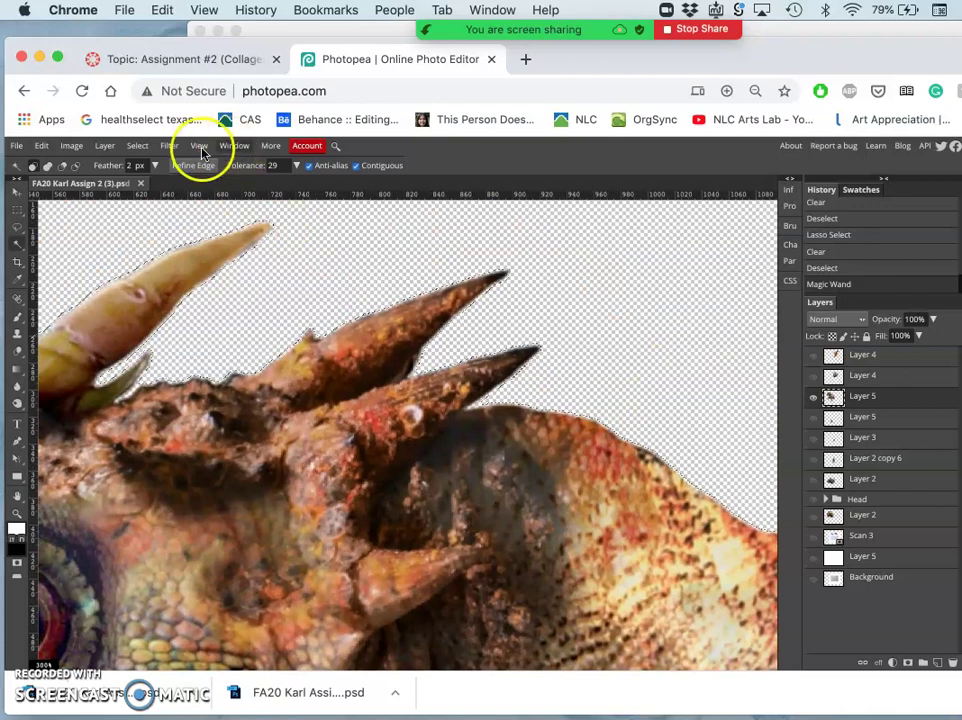
{"action": "scroll", "coordinate": [270, 270], "scroll_direction": "up", "scroll_amount": 1}
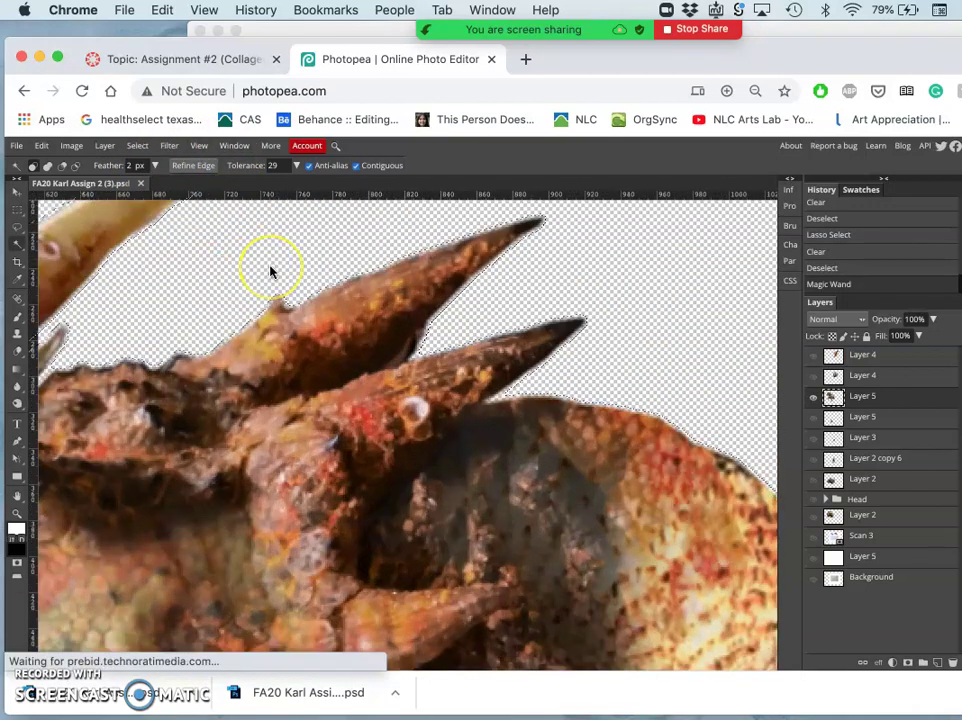
{"action": "scroll", "coordinate": [270, 270], "scroll_direction": "up", "scroll_amount": 1}
{"action": "scroll", "coordinate": [270, 270], "scroll_direction": "up", "scroll_amount": 1}
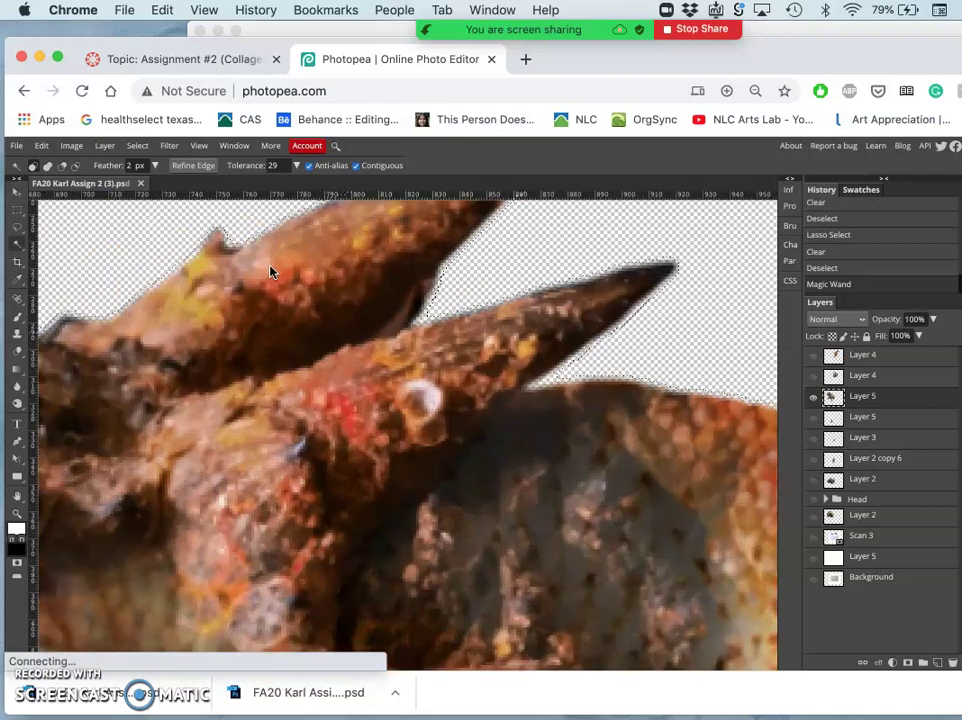
{"action": "scroll", "coordinate": [270, 270], "scroll_direction": "up", "scroll_amount": 1}
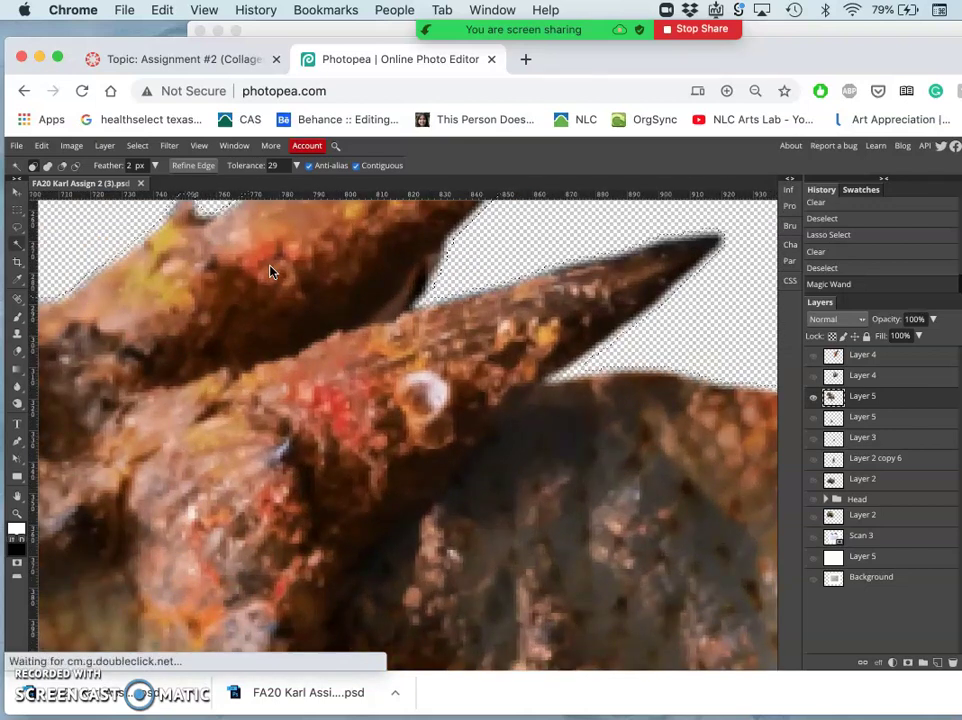
{"action": "scroll", "coordinate": [270, 270], "scroll_direction": "down", "scroll_amount": 1}
{"action": "scroll", "coordinate": [270, 270], "scroll_direction": "down", "scroll_amount": 1}
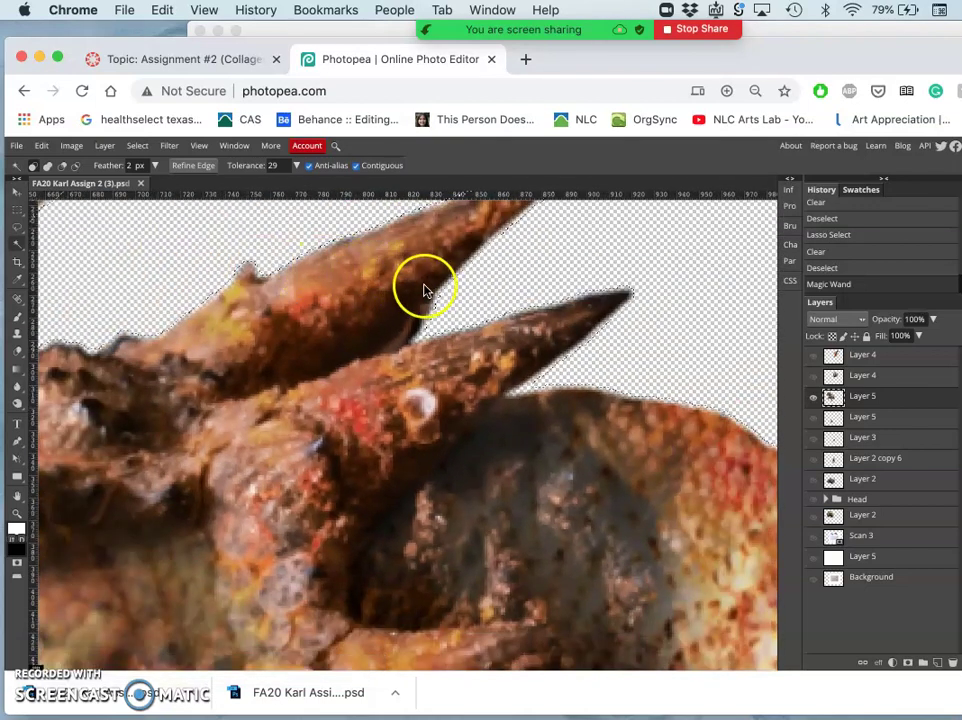
{"action": "scroll", "coordinate": [437, 276], "scroll_direction": "up", "scroll_amount": 1}
{"action": "scroll", "coordinate": [437, 276], "scroll_direction": "up", "scroll_amount": 1}
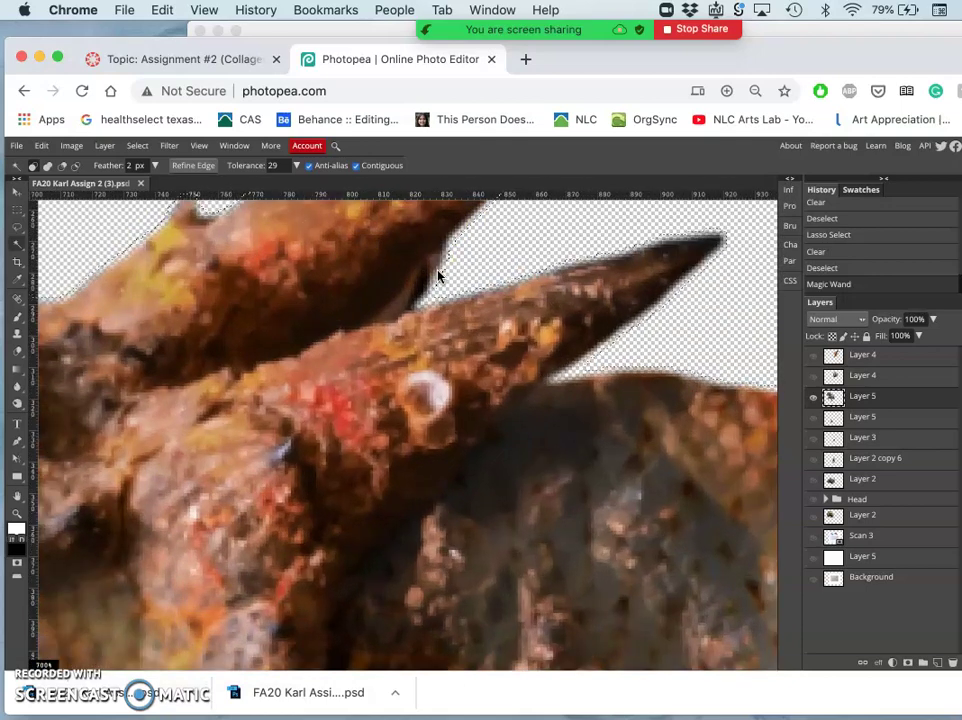
{"action": "scroll", "coordinate": [437, 276], "scroll_direction": "up", "scroll_amount": 1}
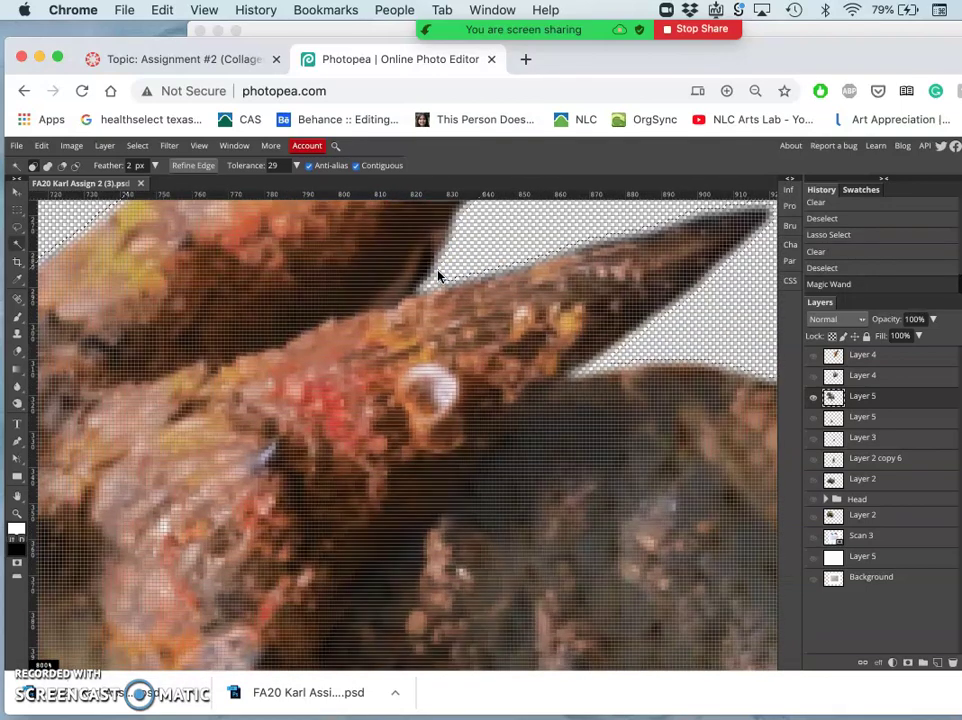
{"action": "scroll", "coordinate": [455, 240], "scroll_direction": "up", "scroll_amount": 1}
{"action": "scroll", "coordinate": [459, 287], "scroll_direction": "up", "scroll_amount": 1}
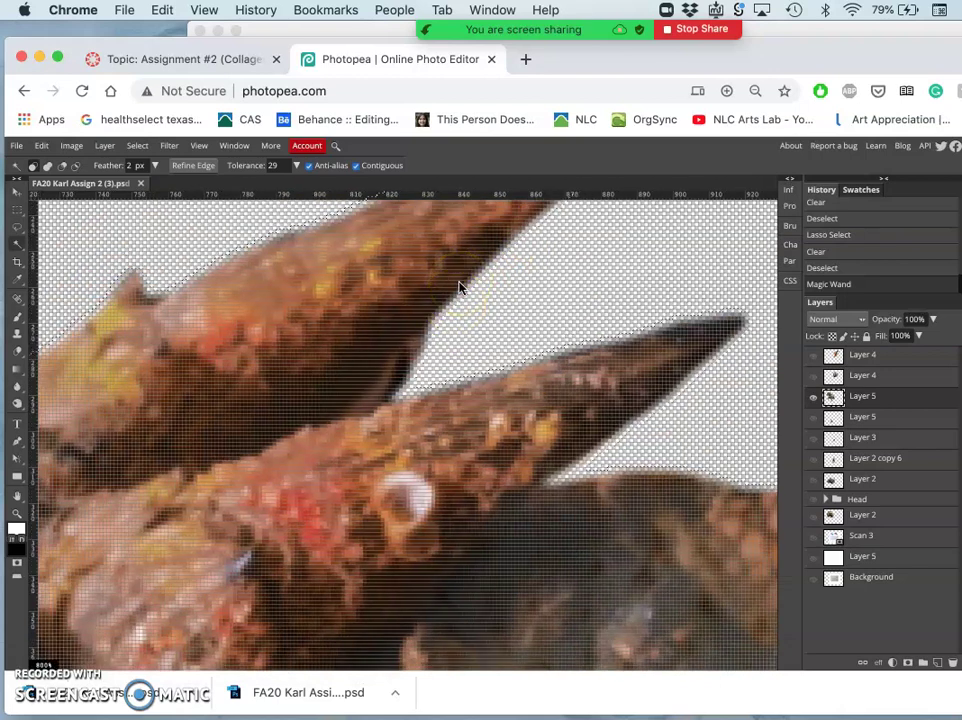
Delete the near-white fringe, deselect, and zoom out to check the spikes.
{"action": "key", "text": "Delete"}
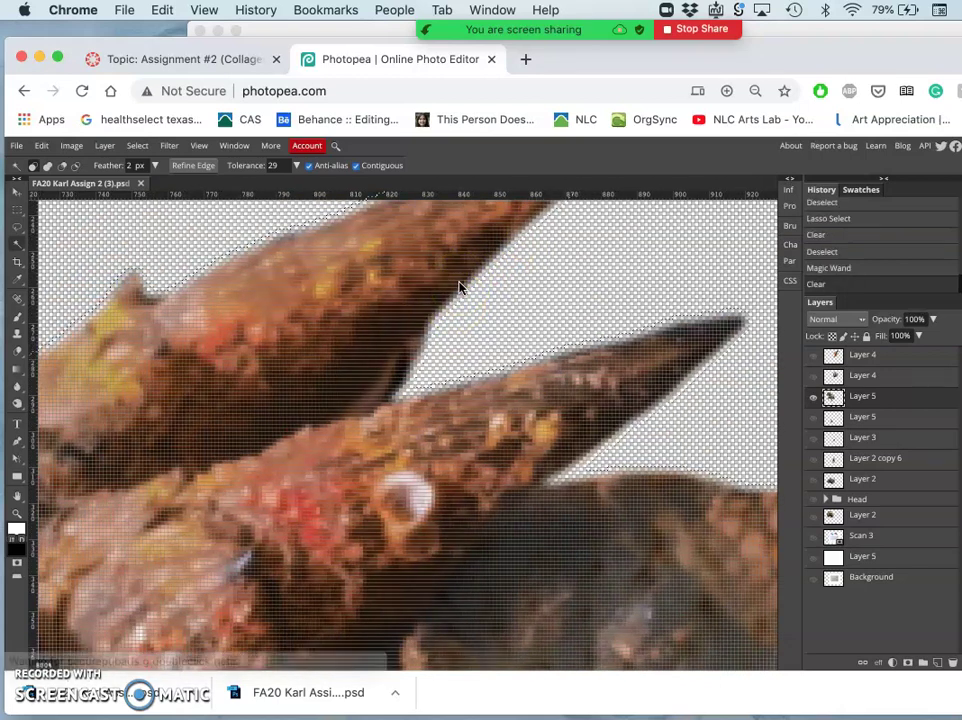
{"action": "key", "text": "ctrl+d"}
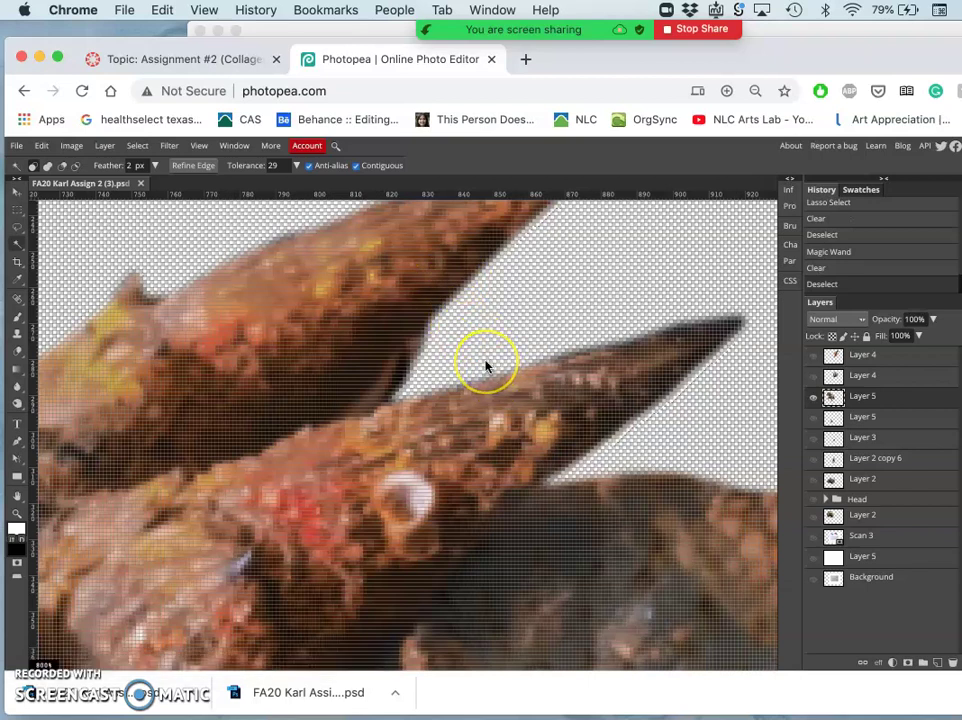
{"action": "key", "text": "ctrl+d"}
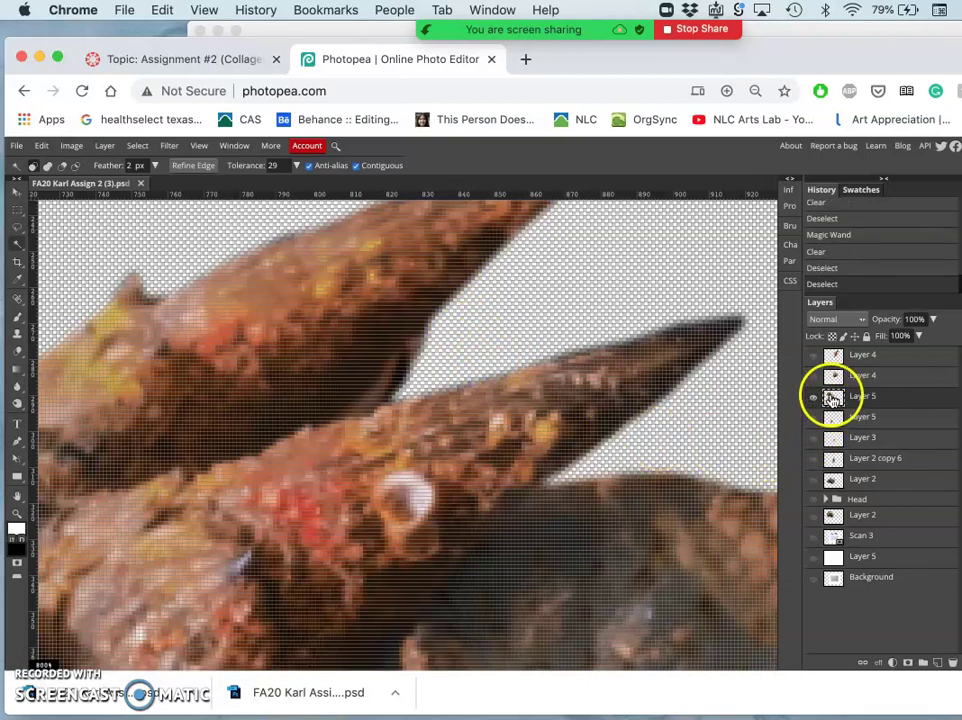
{"action": "left_click", "coordinate": [814, 396]}
{"action": "key", "text": "ctrl+minus"}
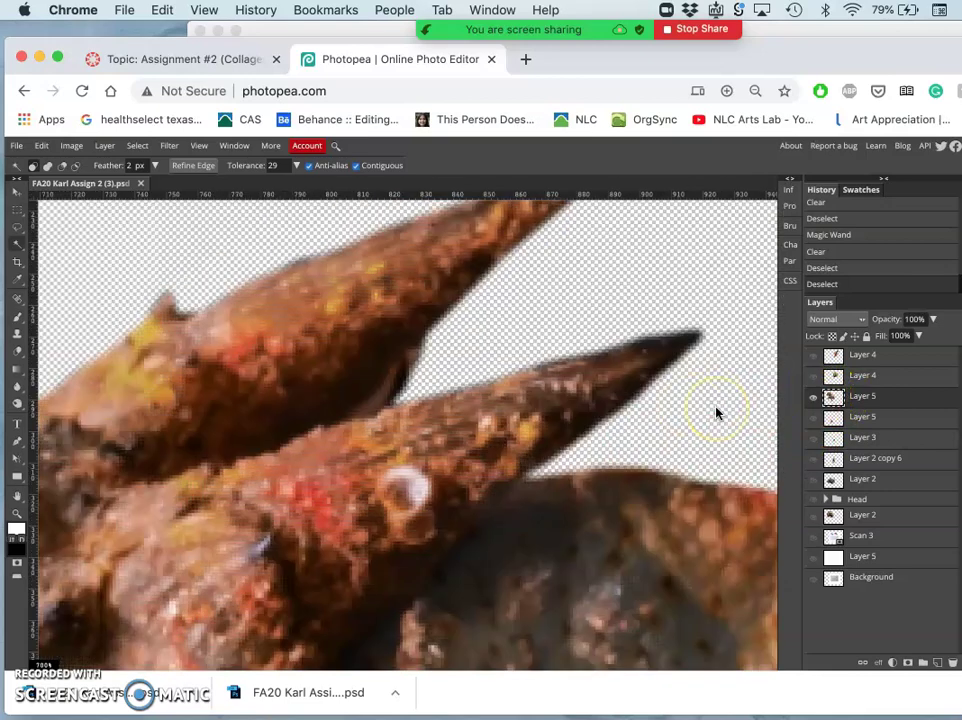
{"action": "key", "text": "ctrl+minus"}
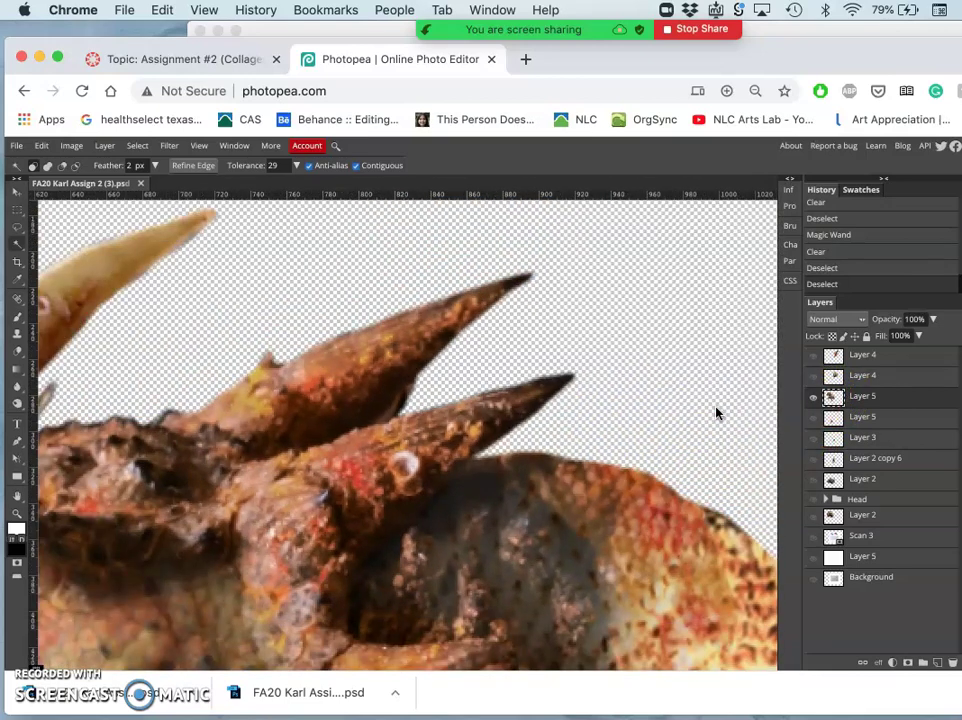
Lasso and erase the dark spike's pointed tip.
{"action": "left_click", "coordinate": [16, 227]}
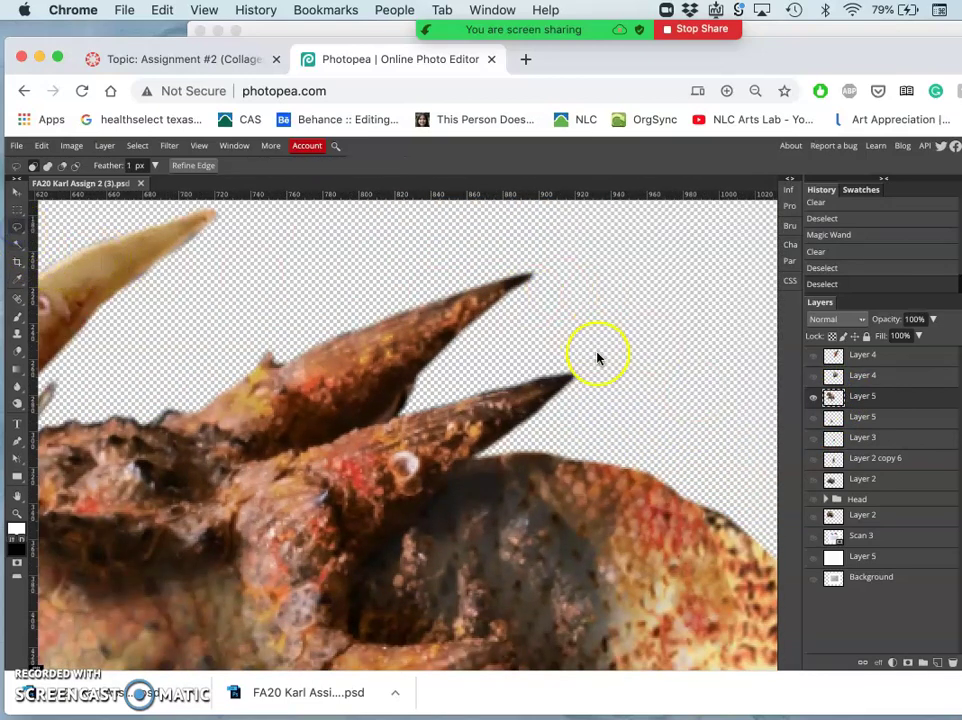
{"action": "left_click", "coordinate": [501, 282]}
{"action": "mouse_move", "coordinate": [508, 295]}
{"action": "left_mouse_down"}
{"action": "mouse_move", "coordinate": [492, 261]}
{"action": "mouse_move", "coordinate": [543, 296]}
{"action": "left_mouse_up"}
{"action": "left_click", "coordinate": [522, 329]}
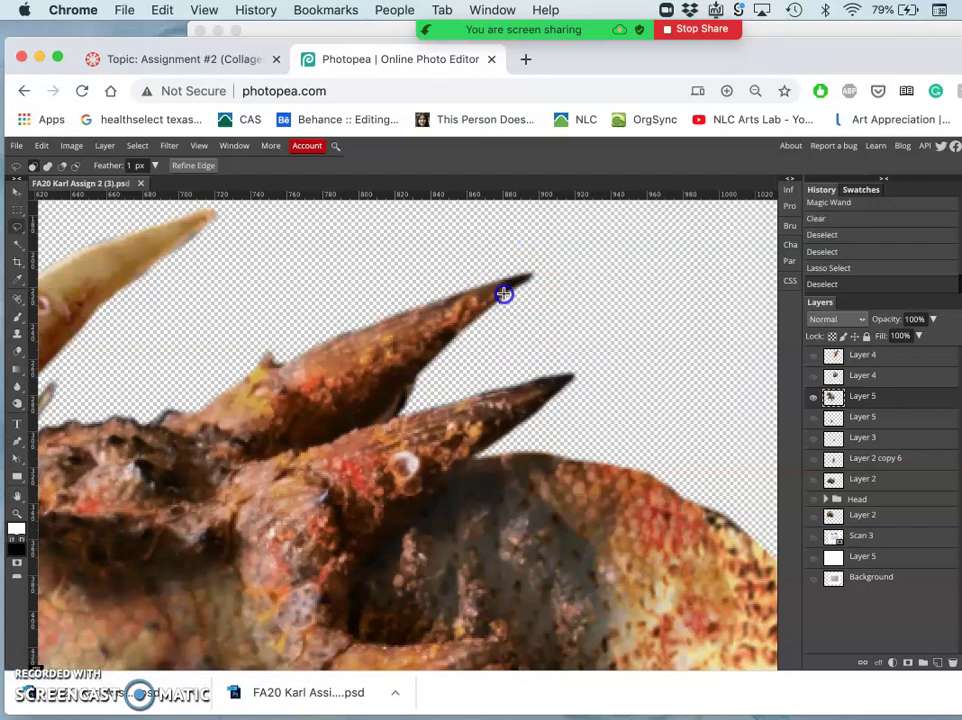
{"action": "left_click_drag", "start_coordinate": [474, 288], "coordinate": [507, 318]}
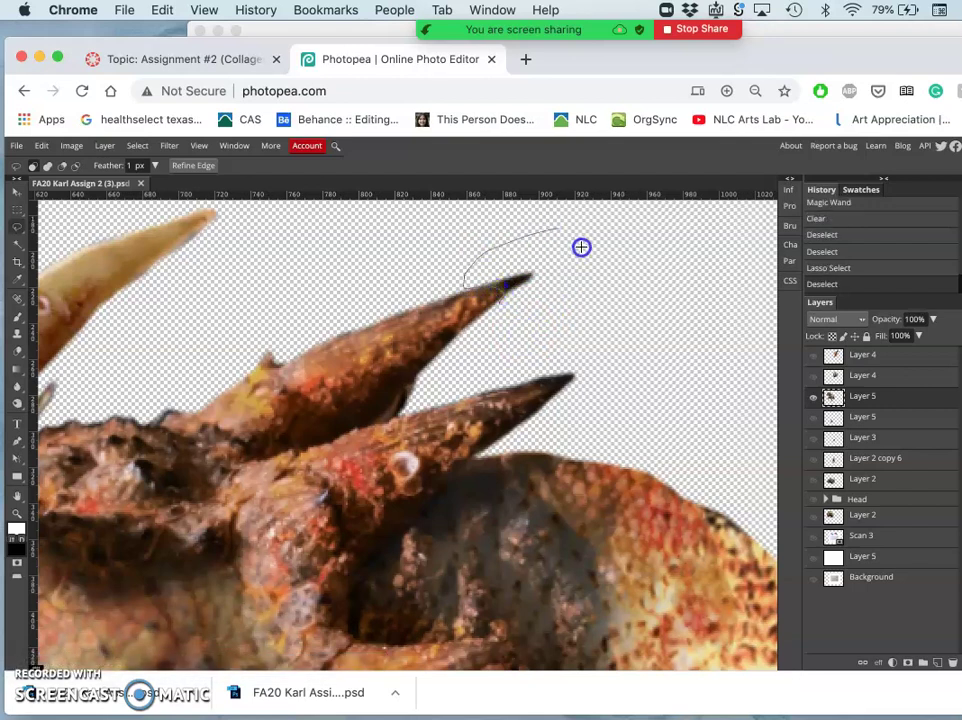
{"action": "key", "text": "Delete"}
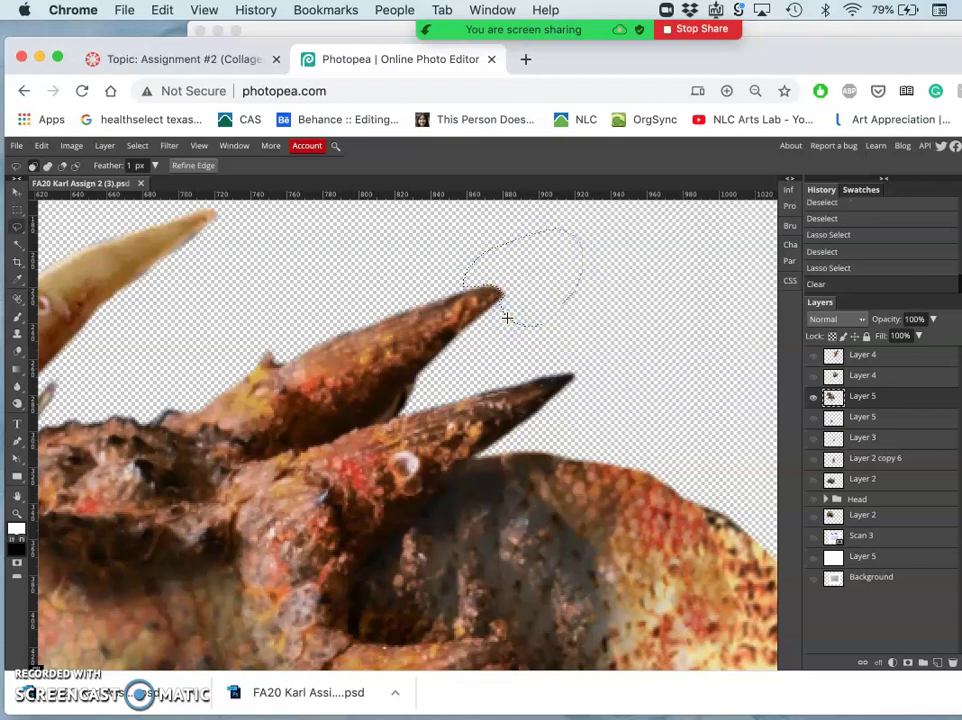
{"action": "left_click", "coordinate": [514, 343]}
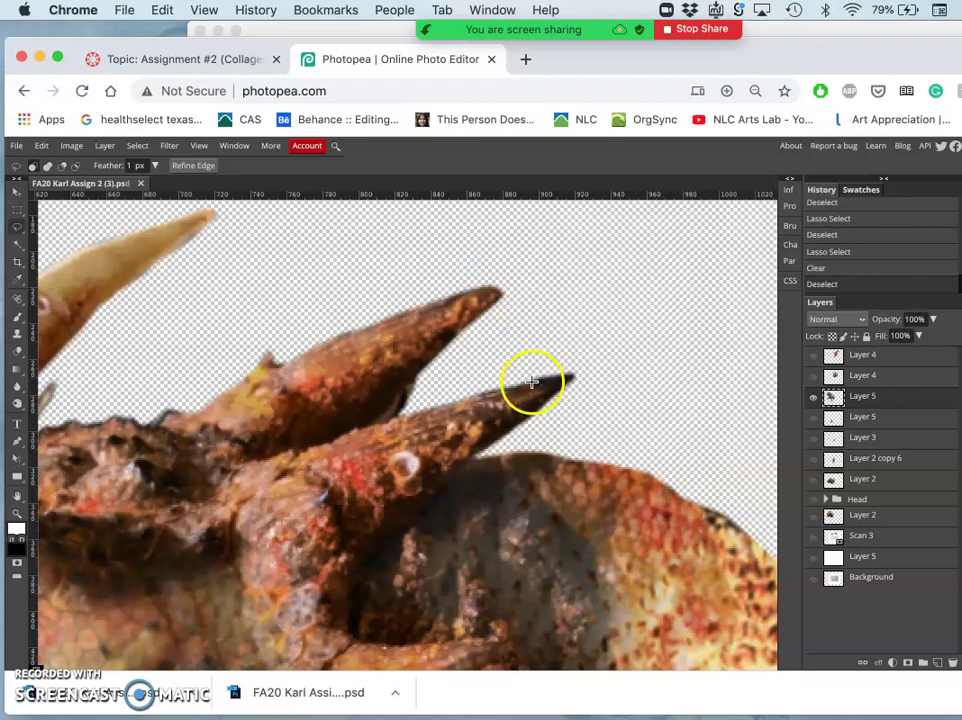
Erase the leftover spike fringe, deselect, and zoom out to check.
{"action": "mouse_move", "coordinate": [531, 380]}
{"action": "left_mouse_down"}
{"action": "mouse_move", "coordinate": [548, 376]}
{"action": "mouse_move", "coordinate": [554, 395]}
{"action": "mouse_move", "coordinate": [537, 421]}
{"action": "mouse_move", "coordinate": [595, 350]}
{"action": "mouse_move", "coordinate": [552, 350]}
{"action": "left_mouse_up"}
{"action": "key", "text": "Delete"}
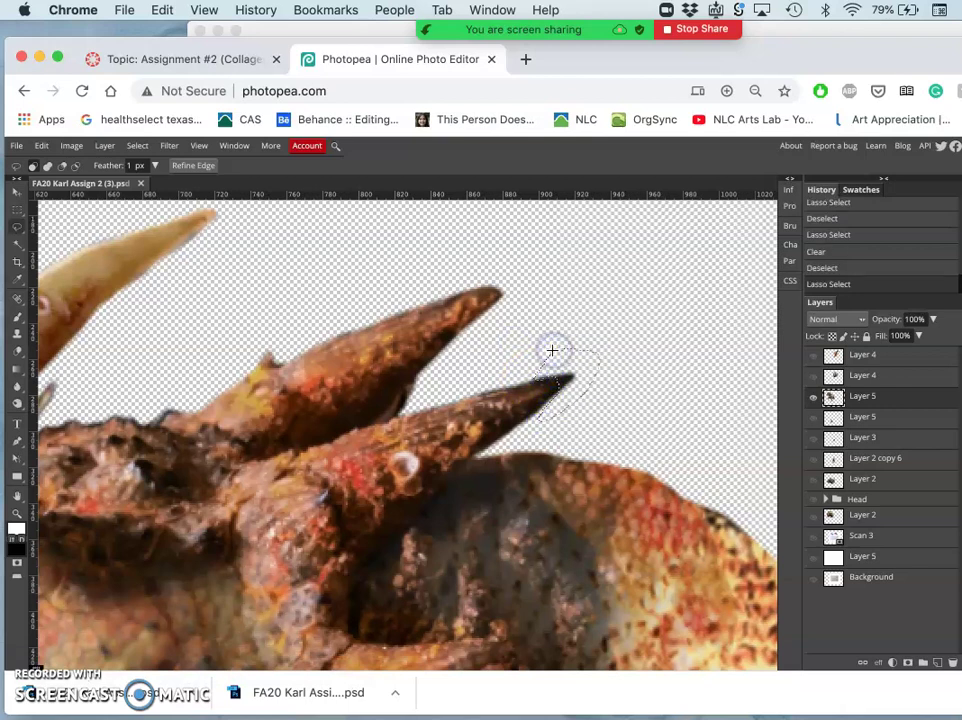
{"action": "left_click", "coordinate": [580, 311]}
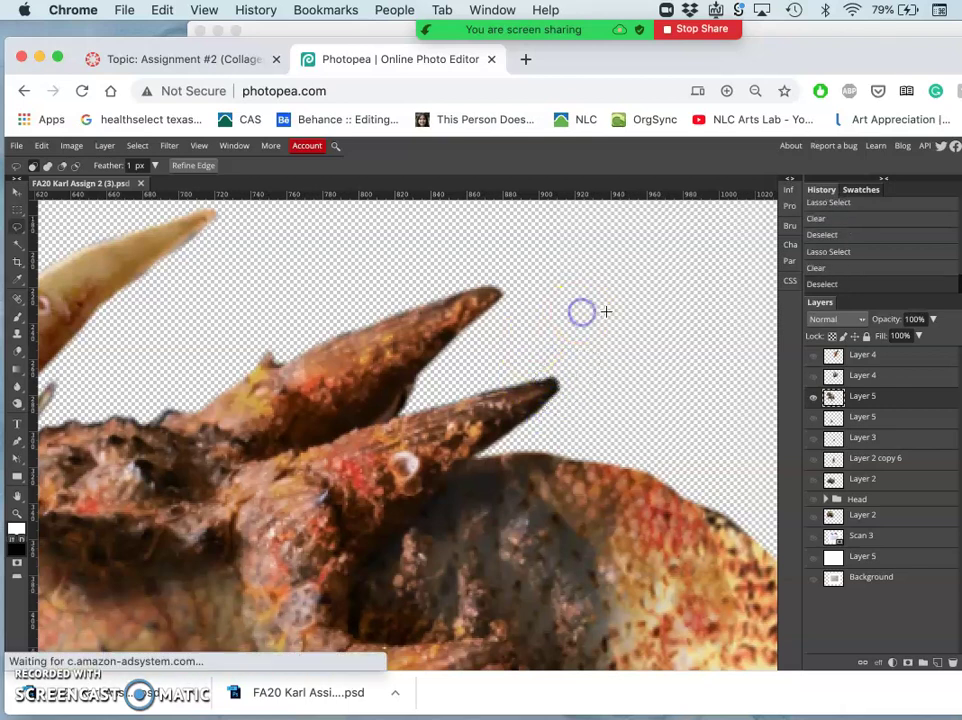
{"action": "scroll", "coordinate": [613, 333], "scroll_direction": "down", "scroll_amount": 3}
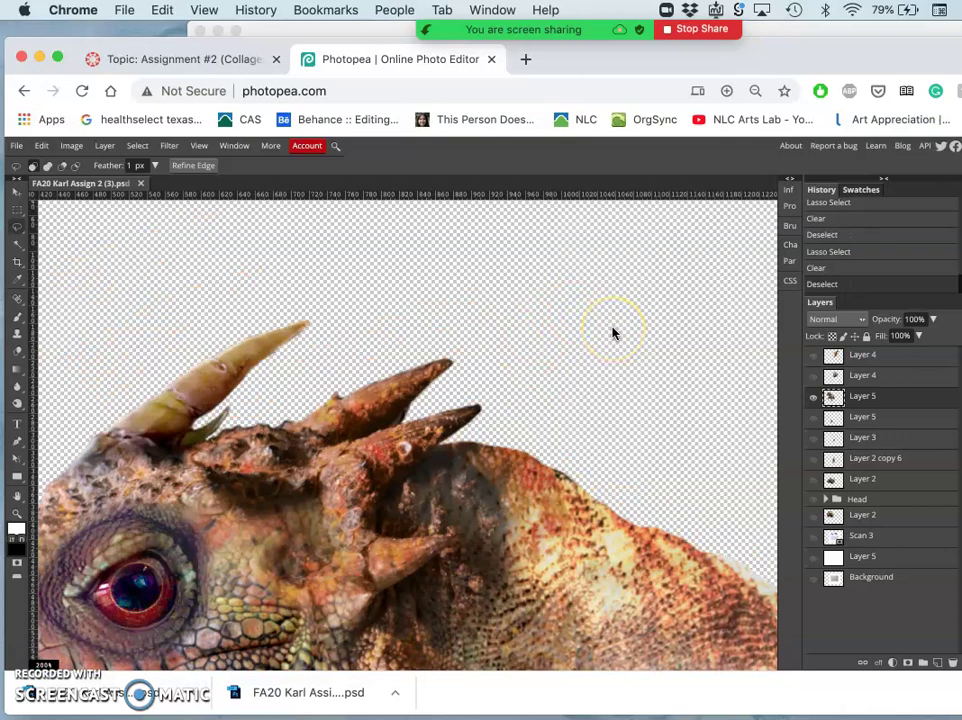
{"action": "scroll", "coordinate": [613, 333], "scroll_direction": "down", "scroll_amount": 3}
{"action": "scroll", "coordinate": [613, 333], "scroll_direction": "down", "scroll_amount": 3}
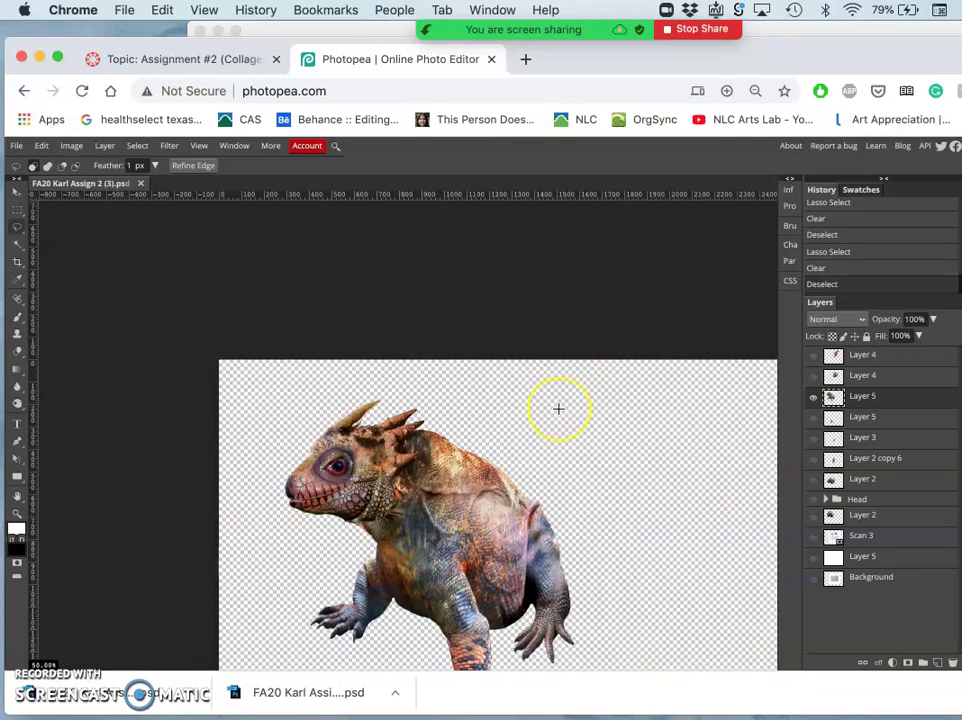
Lasso the stray sliver at the pale horn's base and delete it.
{"action": "scroll", "coordinate": [578, 393], "scroll_direction": "down", "scroll_amount": 5}
{"action": "scroll", "coordinate": [558, 408], "scroll_direction": "left", "scroll_amount": 3}
{"action": "scroll", "coordinate": [558, 408], "scroll_direction": "up", "scroll_amount": 2}
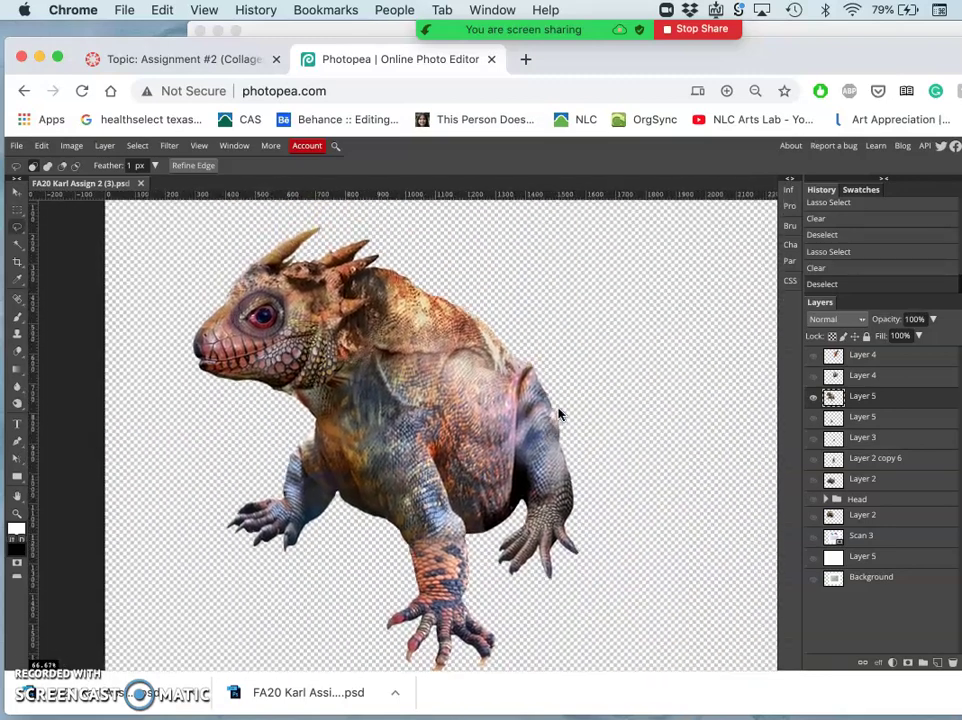
{"action": "scroll", "coordinate": [559, 413], "scroll_direction": "up", "scroll_amount": 2}
{"action": "scroll", "coordinate": [559, 413], "scroll_direction": "up", "scroll_amount": 3}
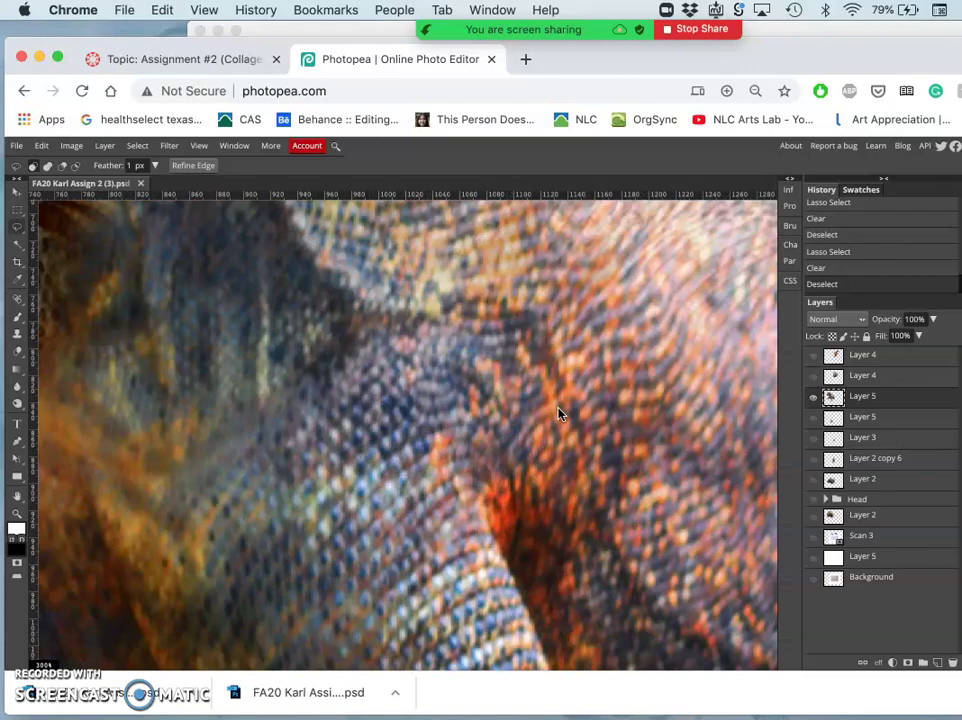
{"action": "scroll", "coordinate": [317, 360], "scroll_direction": "up", "scroll_amount": 1}
{"action": "scroll", "coordinate": [317, 360], "scroll_direction": "down", "scroll_amount": 2}
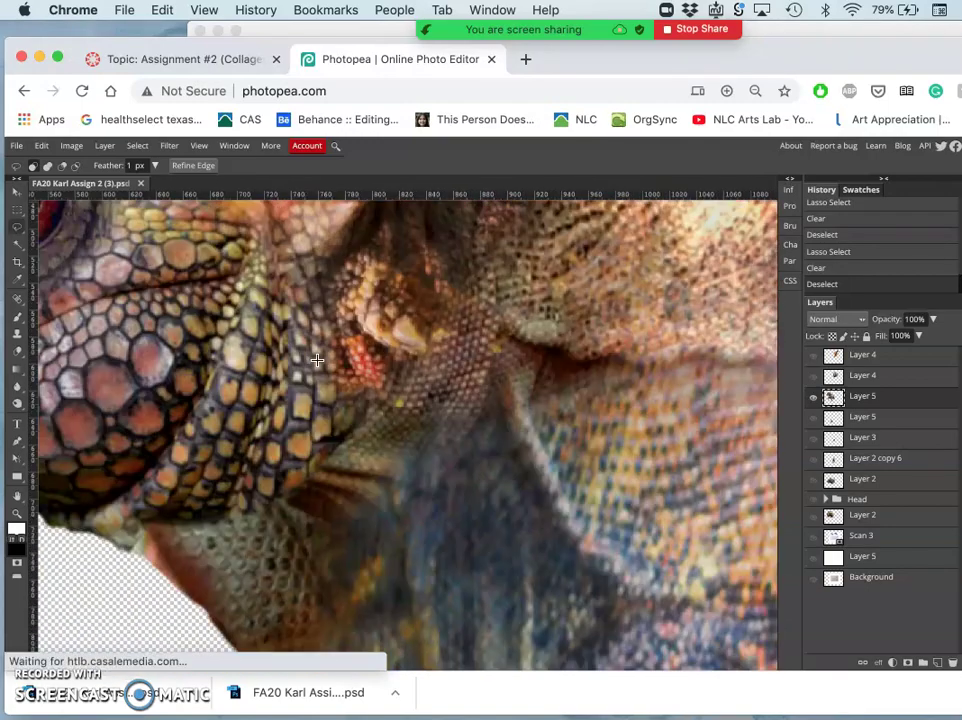
{"action": "scroll", "coordinate": [317, 360], "scroll_direction": "down", "scroll_amount": 2}
{"action": "scroll", "coordinate": [317, 360], "scroll_direction": "up", "scroll_amount": 1}
{"action": "scroll", "coordinate": [317, 360], "scroll_direction": "up", "scroll_amount": 2}
{"action": "scroll", "coordinate": [317, 360], "scroll_direction": "left", "scroll_amount": 2}
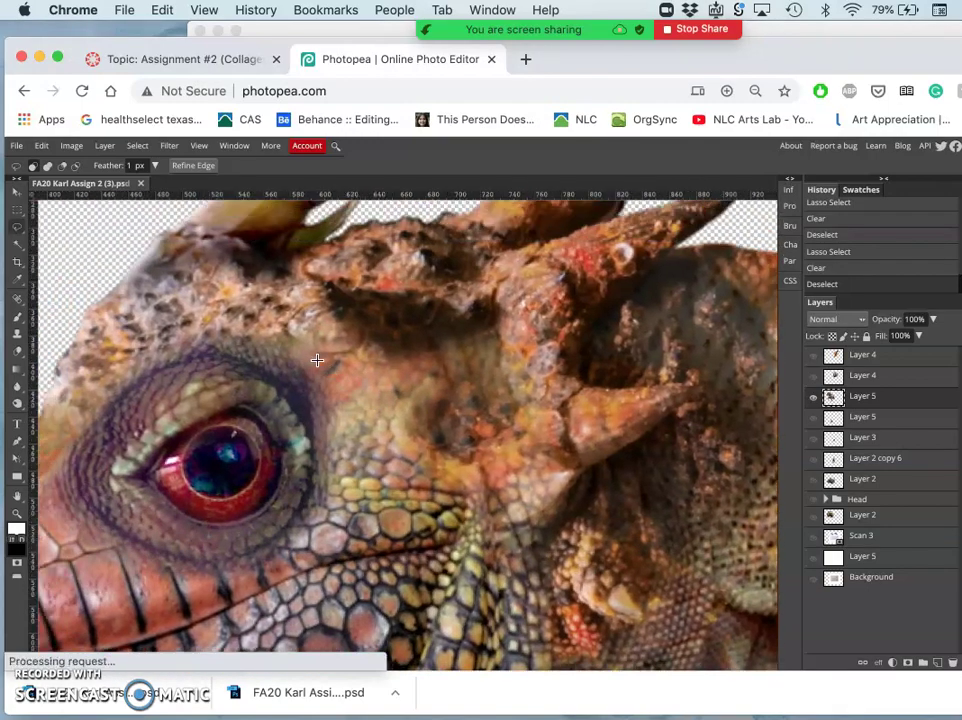
{"action": "scroll", "coordinate": [253, 333], "scroll_direction": "up", "scroll_amount": 4}
{"action": "scroll", "coordinate": [253, 333], "scroll_direction": "left", "scroll_amount": 2}
{"action": "left_click", "coordinate": [19, 229]}
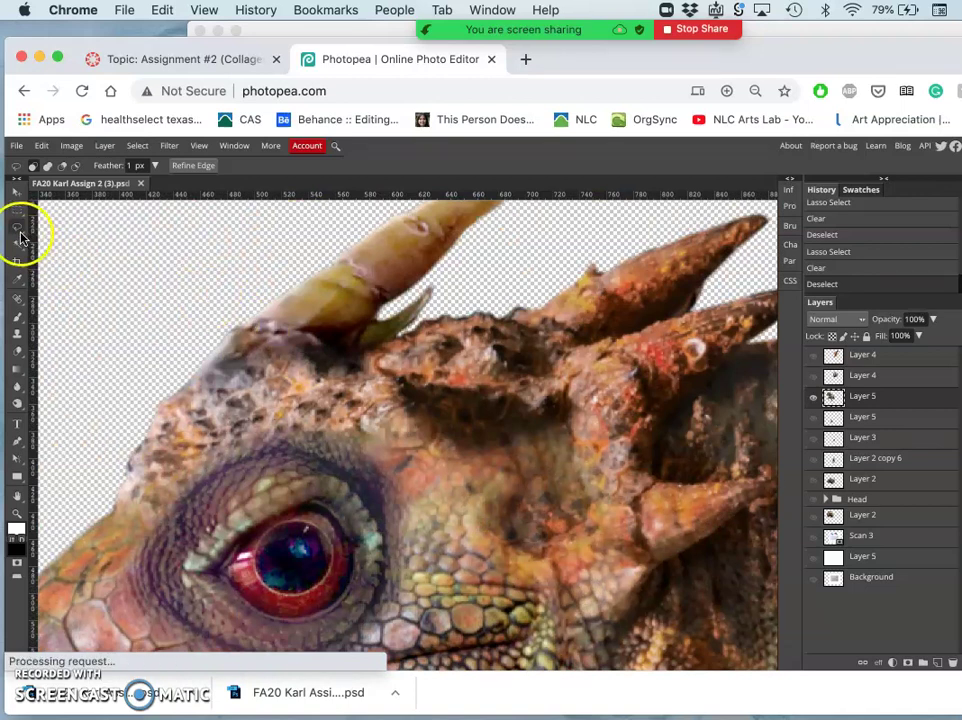
{"action": "left_click", "coordinate": [424, 314]}
{"action": "left_click_drag", "start_coordinate": [422, 295], "coordinate": [444, 308]}
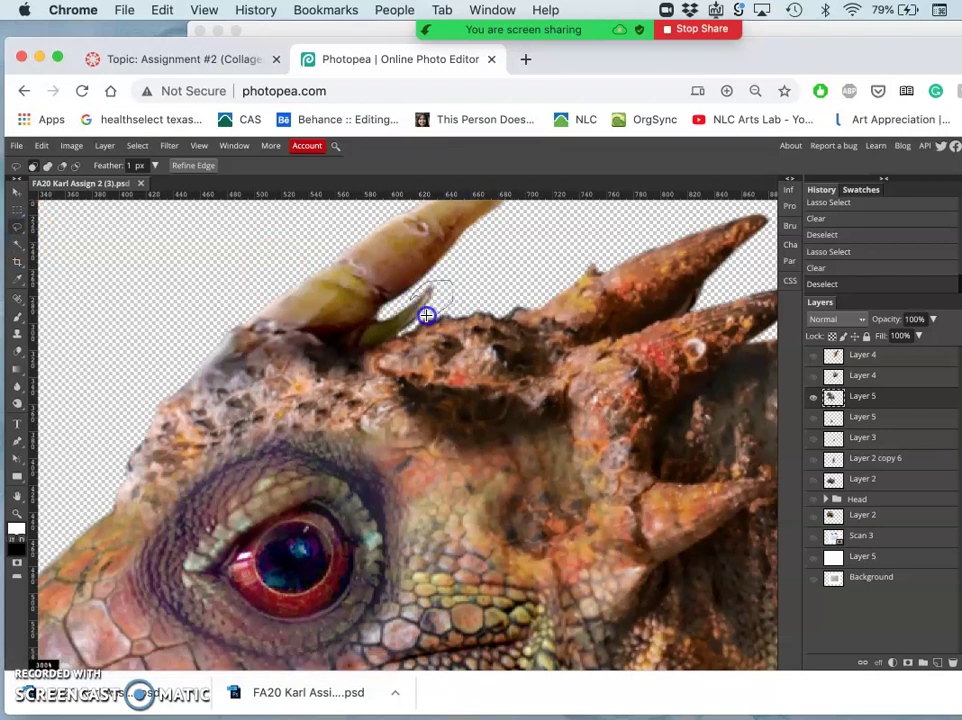
{"action": "left_click", "coordinate": [425, 315]}
{"action": "key", "text": "Delete"}
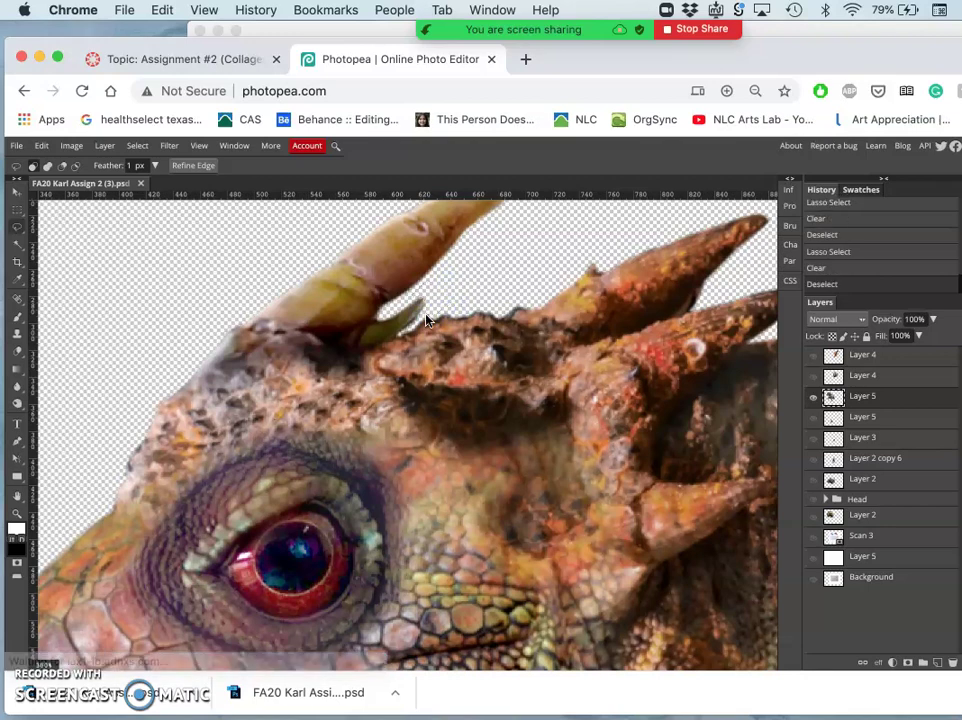
Lighten the lizard's neck and jaw with the Dodge tool.
{"action": "scroll", "coordinate": [426, 320], "scroll_direction": "down", "scroll_amount": 5}
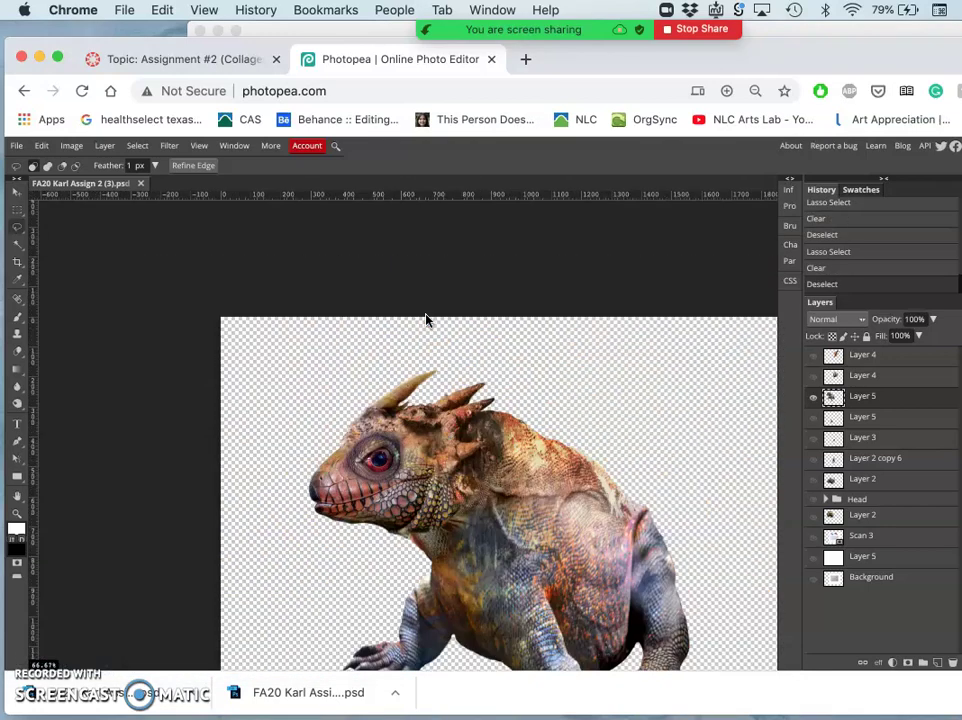
{"action": "scroll", "coordinate": [426, 320], "scroll_direction": "up", "scroll_amount": 1}
{"action": "scroll", "coordinate": [426, 320], "scroll_direction": "up", "scroll_amount": 1}
{"action": "scroll", "coordinate": [426, 320], "scroll_direction": "up", "scroll_amount": 1}
{"action": "scroll", "coordinate": [426, 320], "scroll_direction": "up", "scroll_amount": 2}
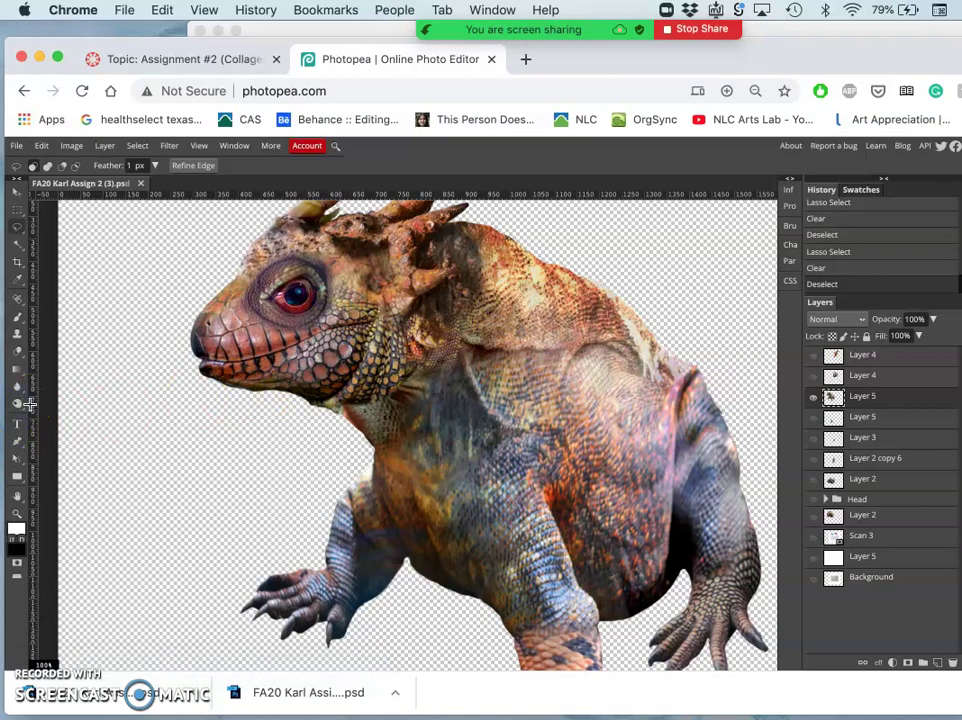
{"action": "key", "text": "o"}
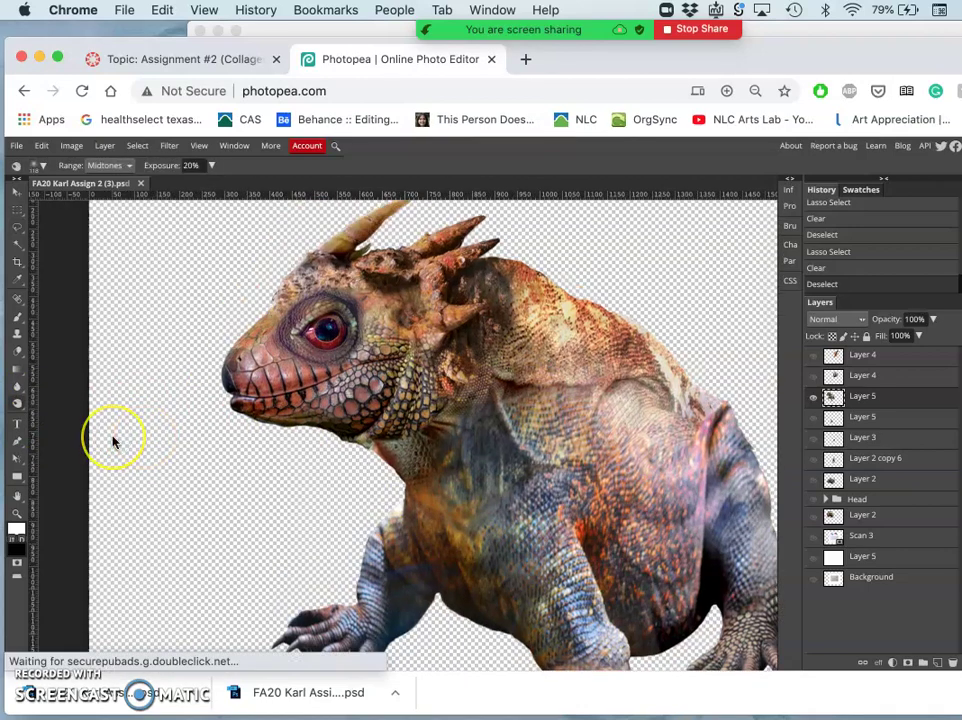
{"action": "key", "text": "ctrl+plus"}
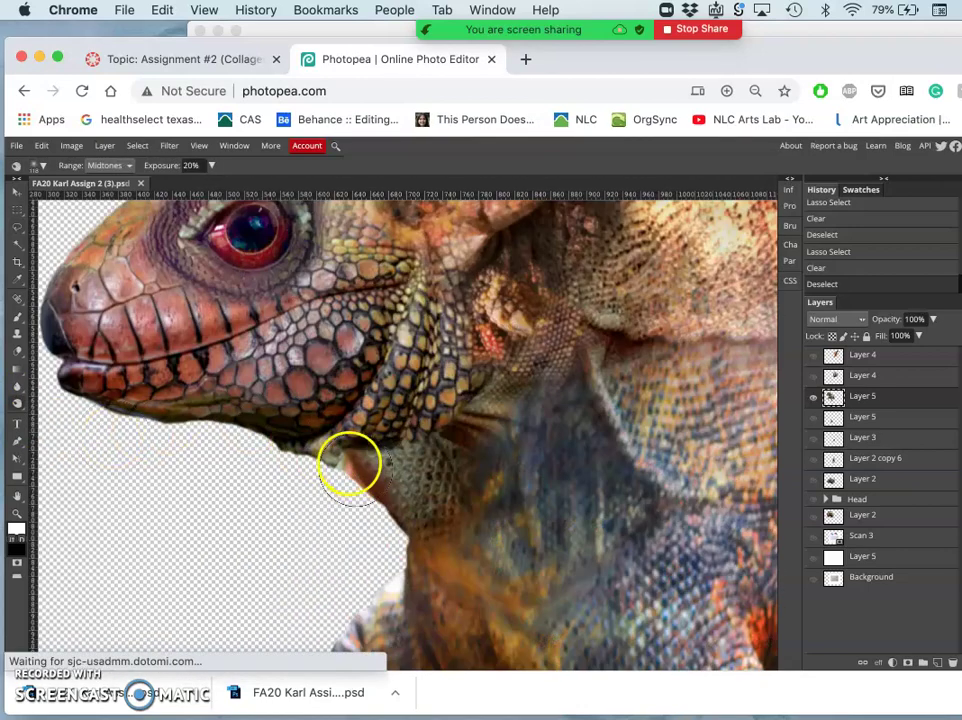
{"action": "mouse_move", "coordinate": [350, 465]}
{"action": "left_mouse_down"}
{"action": "mouse_move", "coordinate": [322, 440]}
{"action": "mouse_move", "coordinate": [382, 477]}
{"action": "mouse_move", "coordinate": [358, 455]}
{"action": "left_mouse_up"}
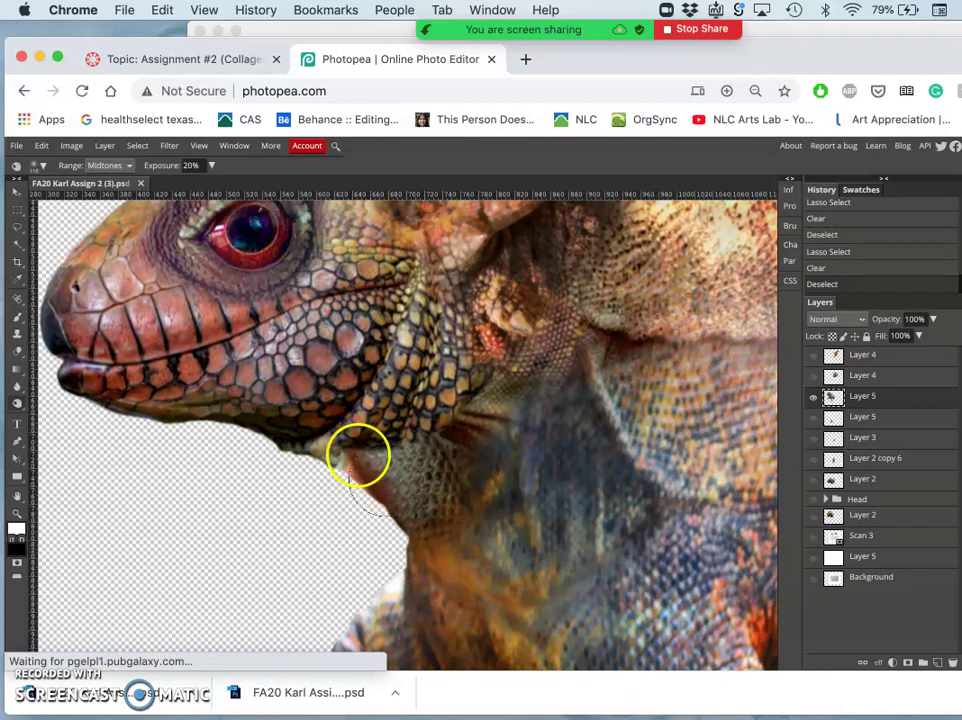
Move Layer 5 to the top of the stack and dodge a streak on the shoulder.
{"action": "left_click", "coordinate": [885, 404]}
{"action": "left_click", "coordinate": [885, 385]}
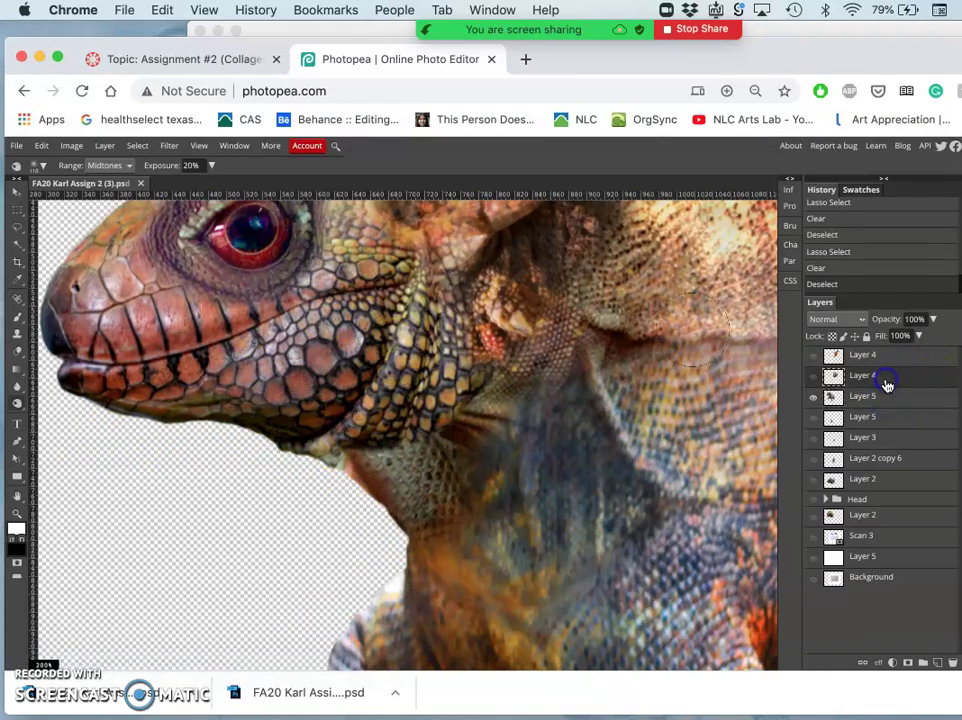
{"action": "key", "text": "Delete"}
{"action": "left_click", "coordinate": [890, 360]}
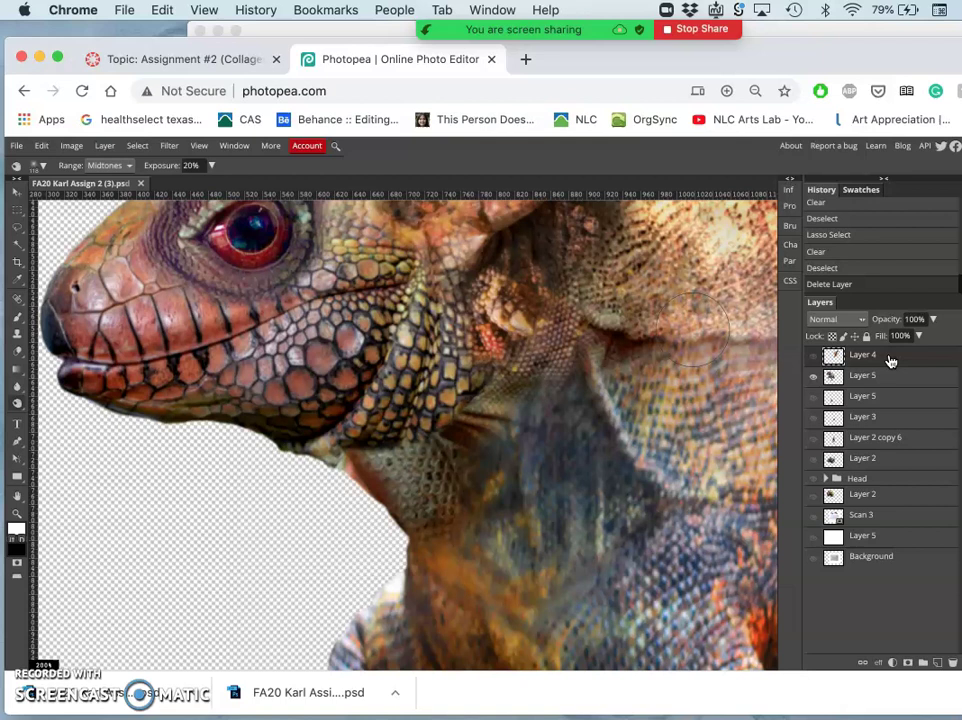
{"action": "key", "text": "ctrl+z"}
{"action": "left_click_drag", "start_coordinate": [887, 376], "coordinate": [878, 358]}
{"action": "left_click", "coordinate": [694, 420]}
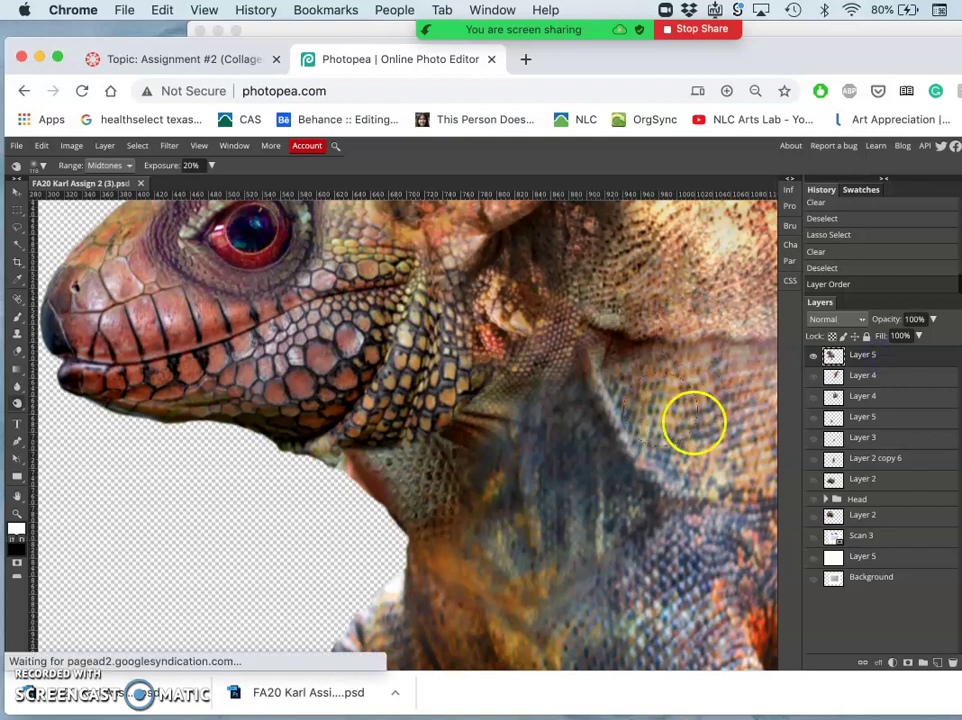
{"action": "left_click_drag", "start_coordinate": [694, 420], "coordinate": [760, 448]}
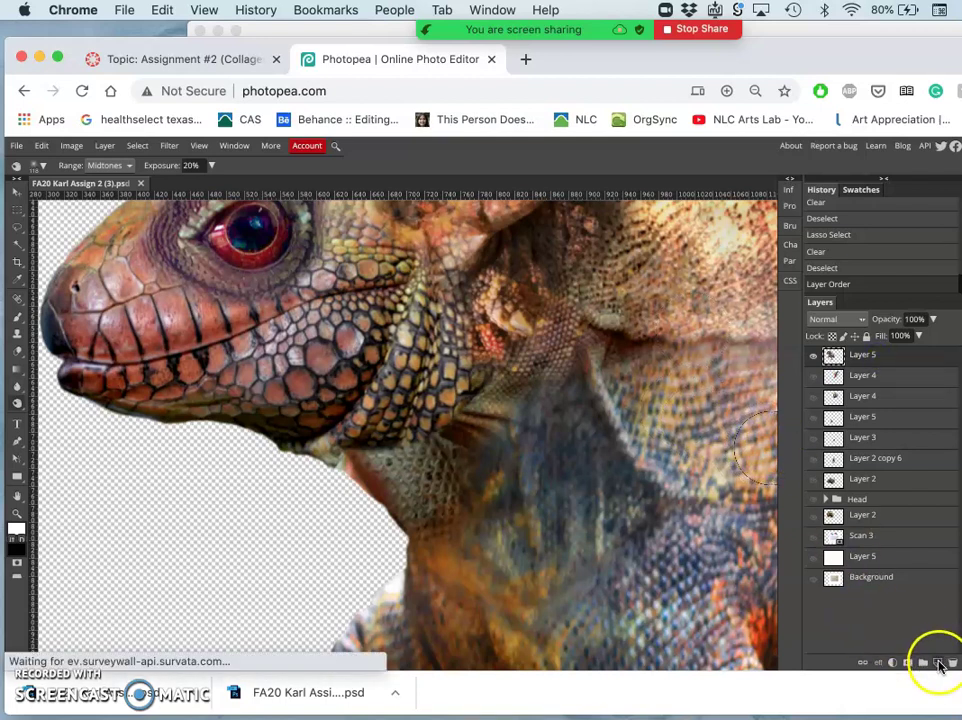
Add a new empty layer and rename it 'CLONE STAMP'.
{"action": "left_click", "coordinate": [940, 665]}
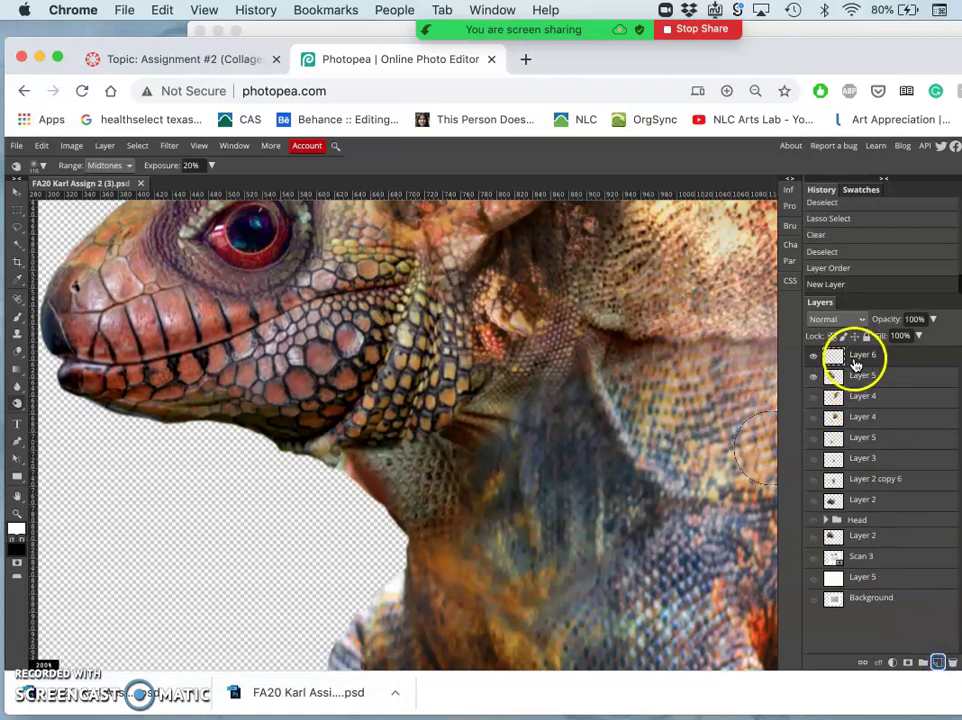
{"action": "right_click", "coordinate": [818, 357]}
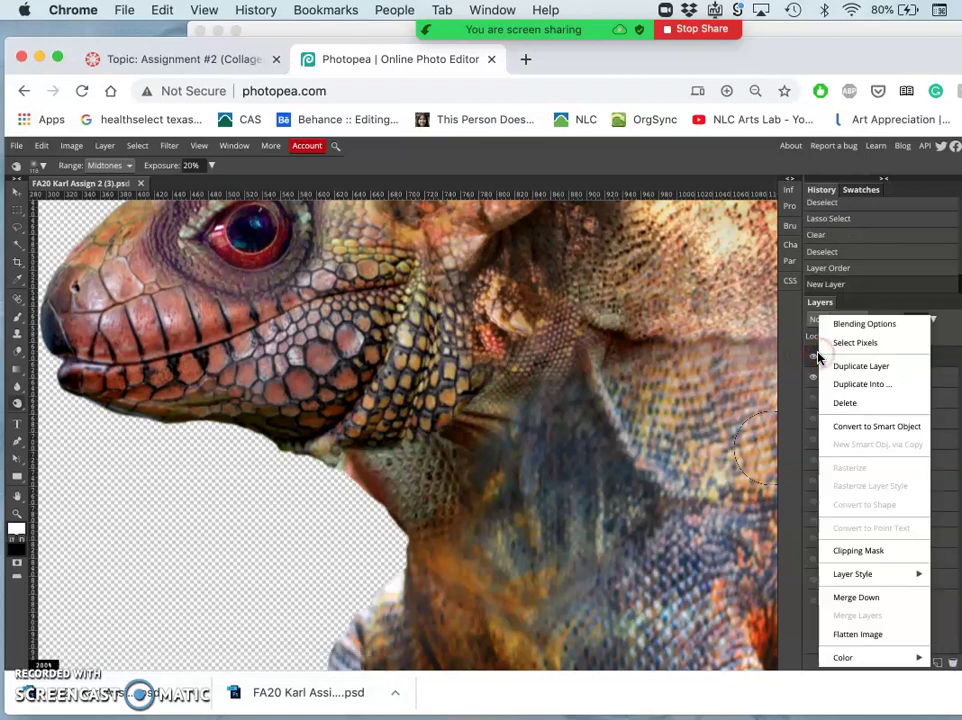
{"action": "left_click", "coordinate": [808, 364]}
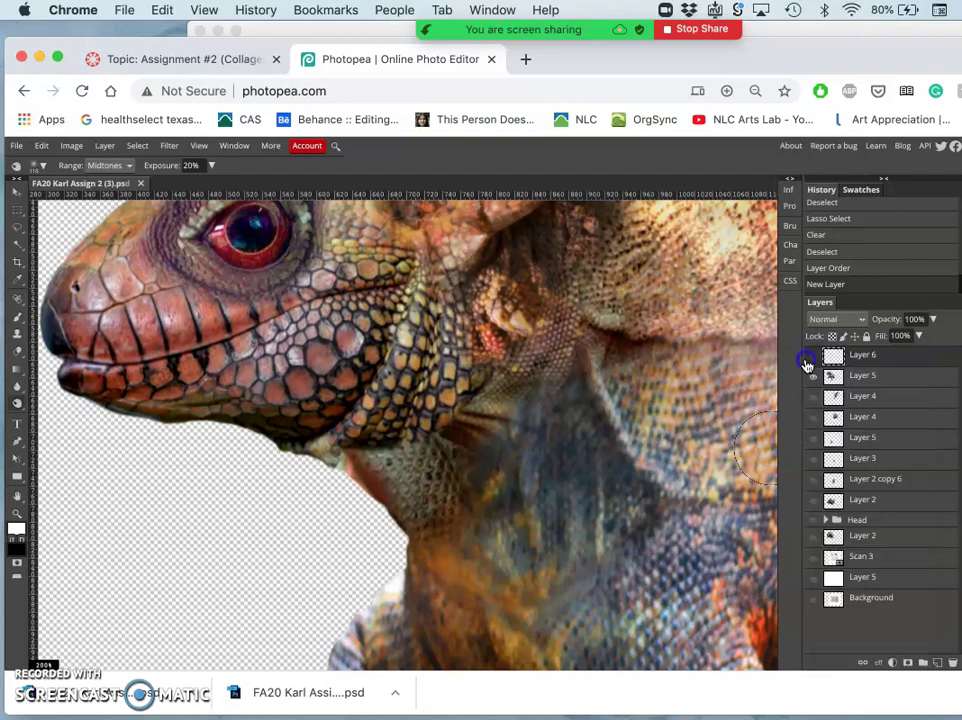
{"action": "left_click", "coordinate": [813, 376]}
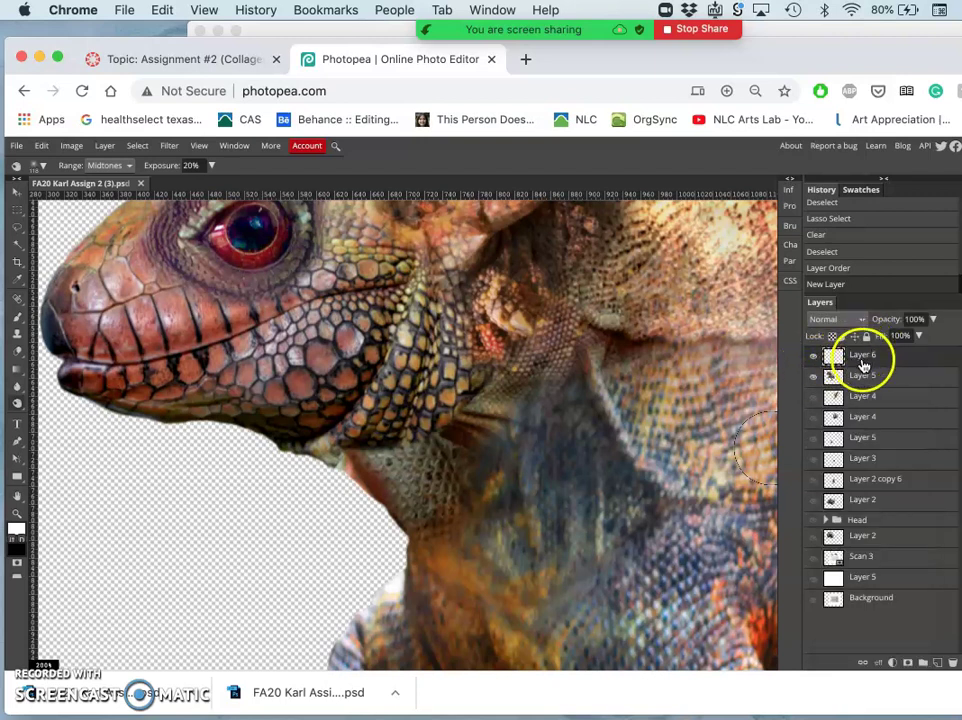
{"action": "double_click", "coordinate": [862, 358]}
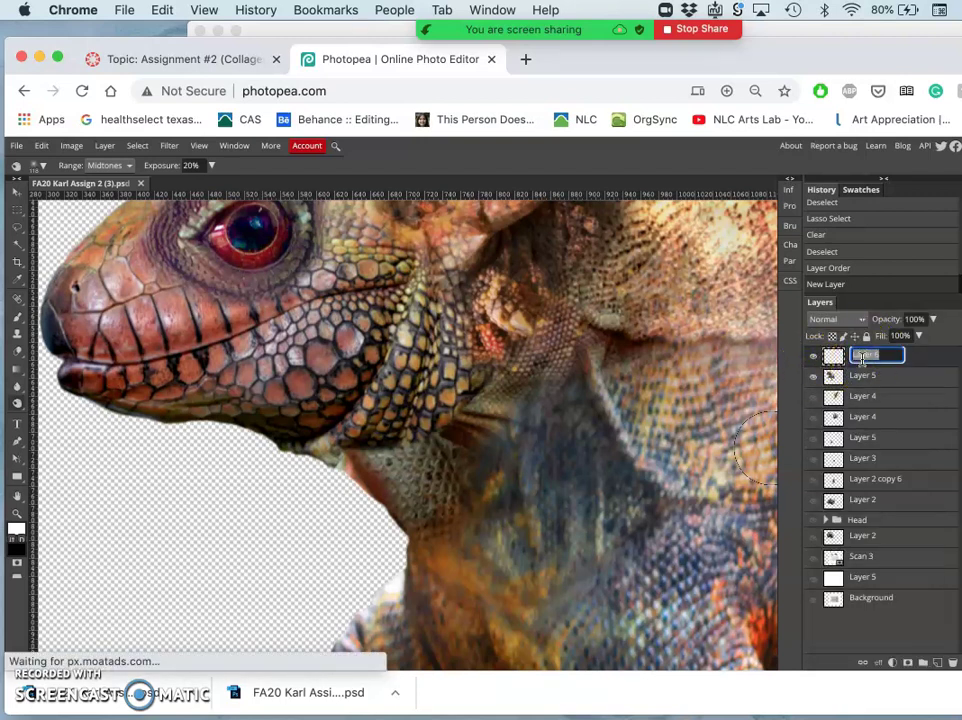
{"action": "type", "text": "EyCLONE STAMP"}
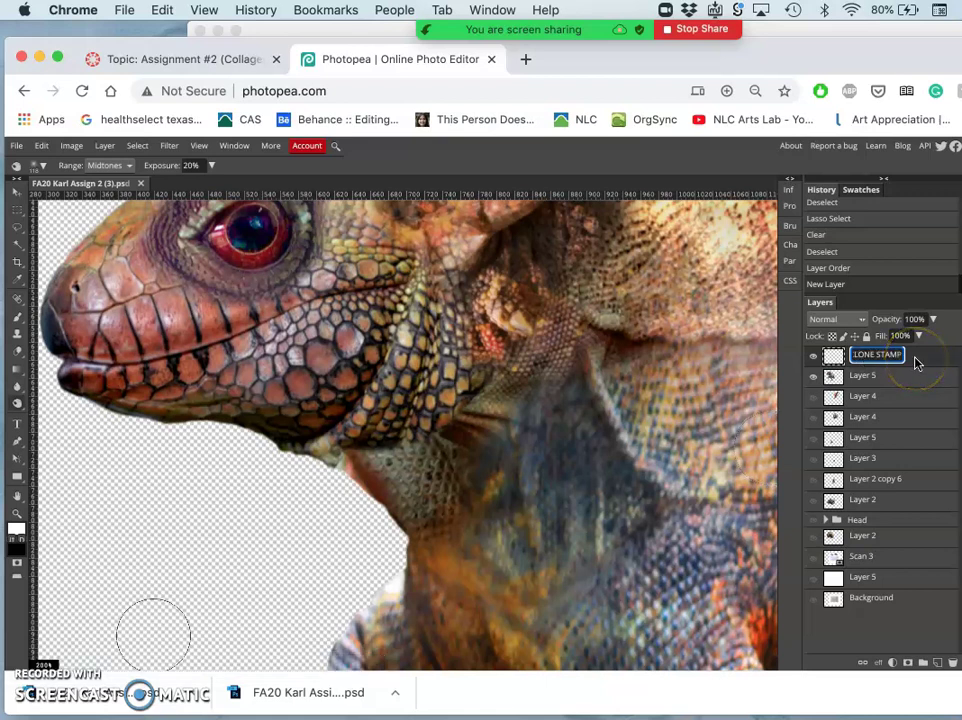
{"action": "left_click", "coordinate": [924, 357]}
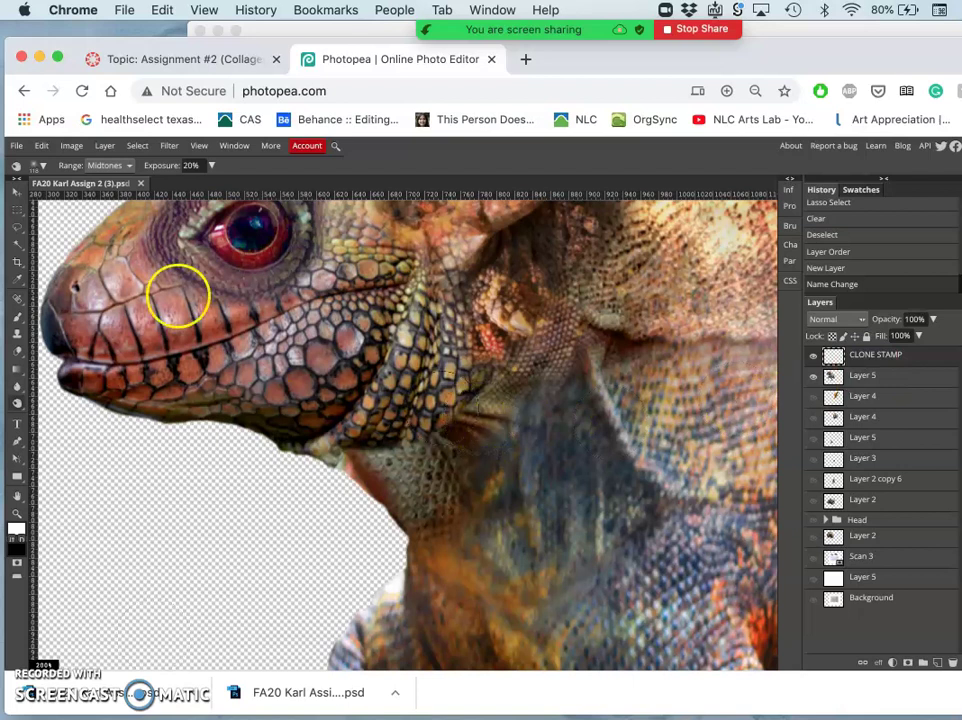
Select the Clone Stamp tool and enlarge its brush to 60 px.
{"action": "left_click", "coordinate": [16, 300]}
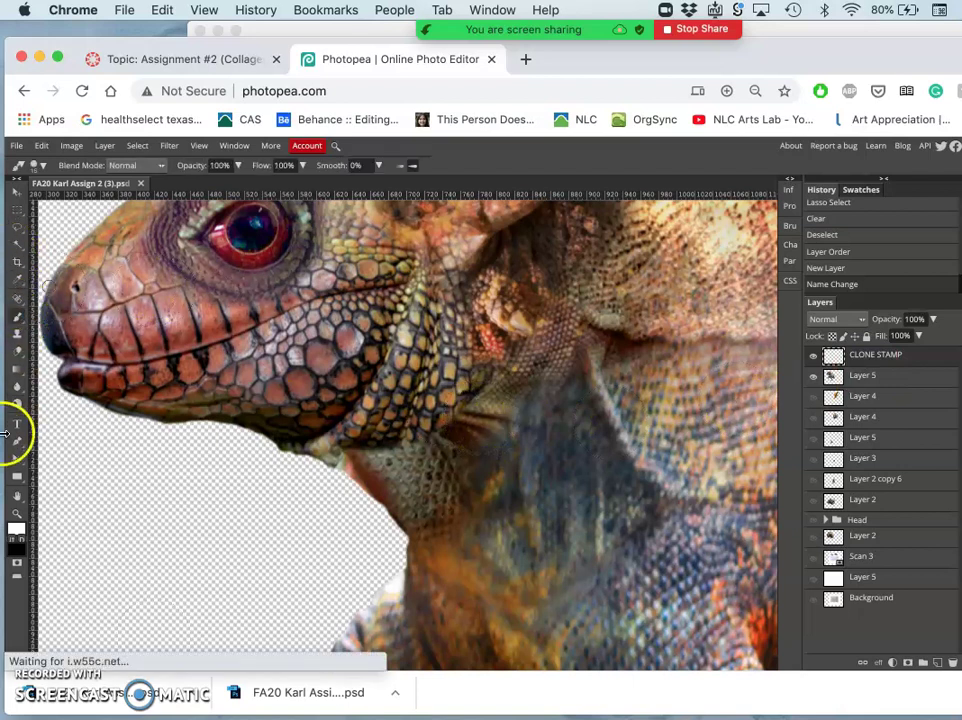
{"action": "left_click", "coordinate": [16, 339]}
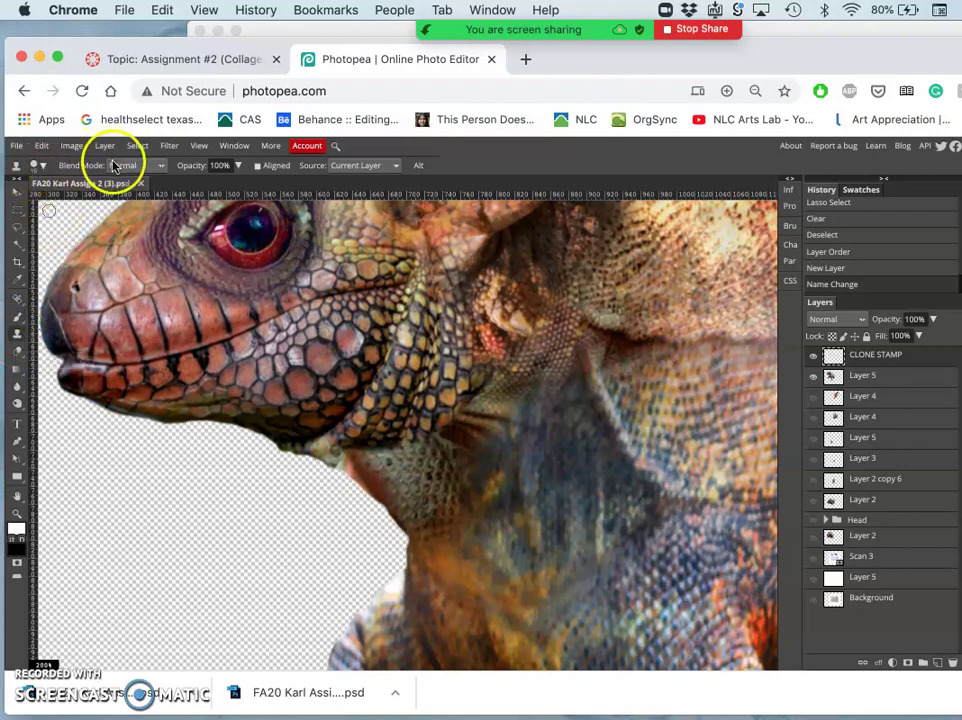
{"action": "left_click", "coordinate": [40, 166]}
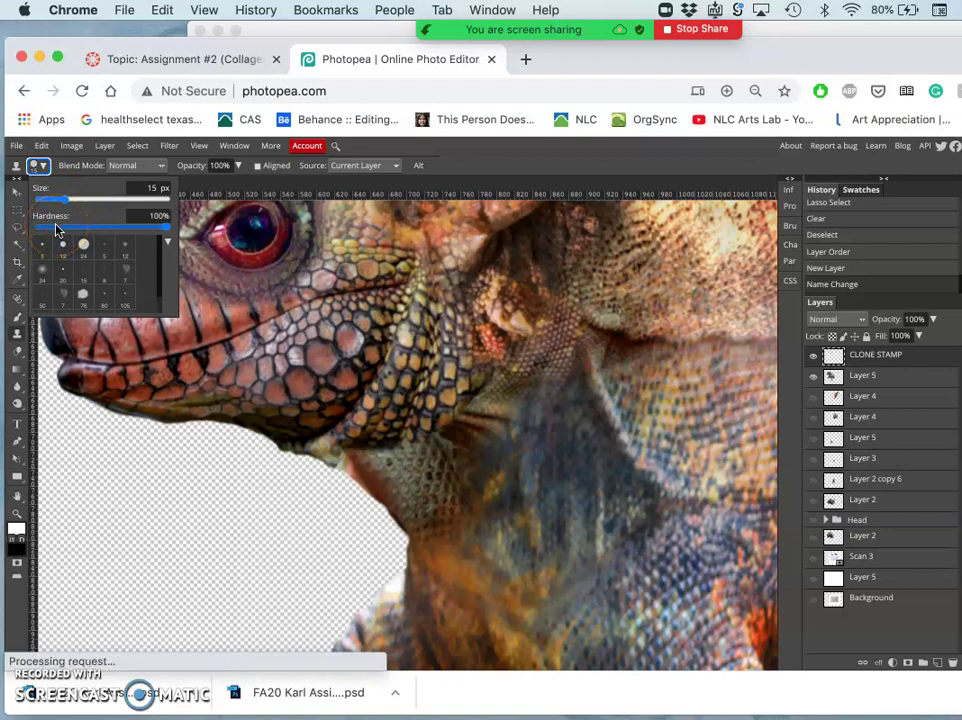
{"action": "left_click_drag", "start_coordinate": [66, 200], "coordinate": [84, 201]}
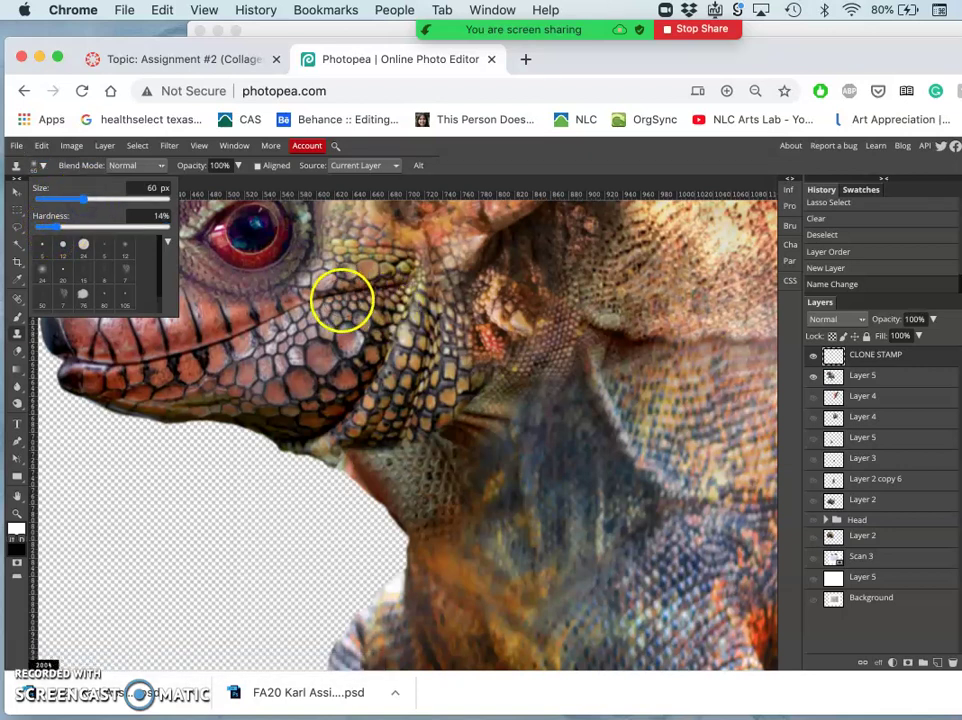
Test clone opacity and a cheek stroke, then set Source to Current & Below.
{"action": "left_click", "coordinate": [238, 168]}
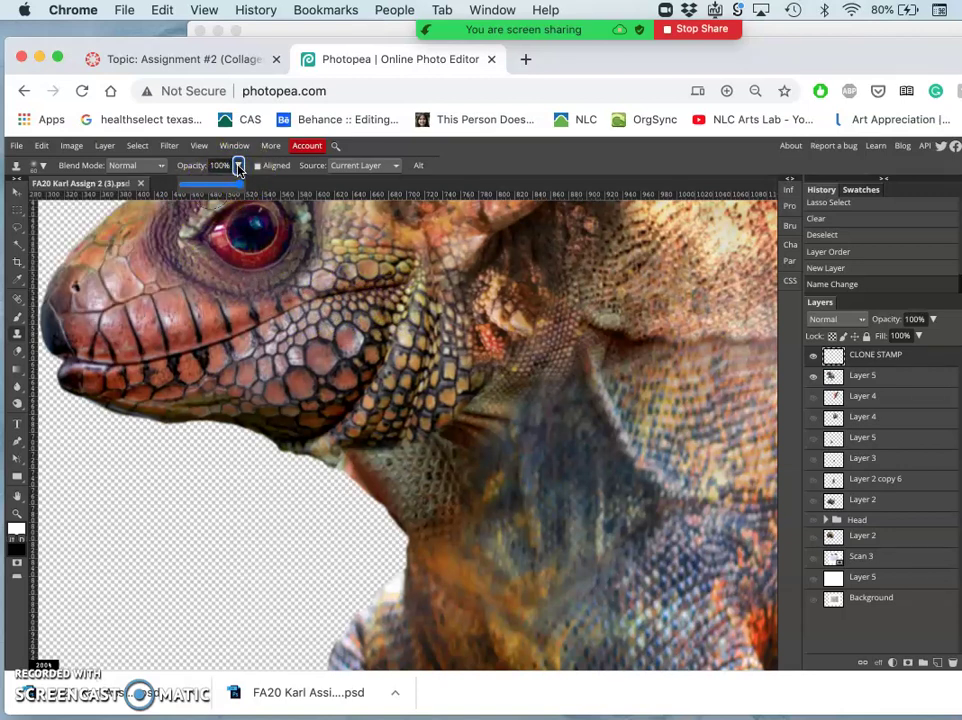
{"action": "left_click_drag", "start_coordinate": [133, 189], "coordinate": [220, 185]}
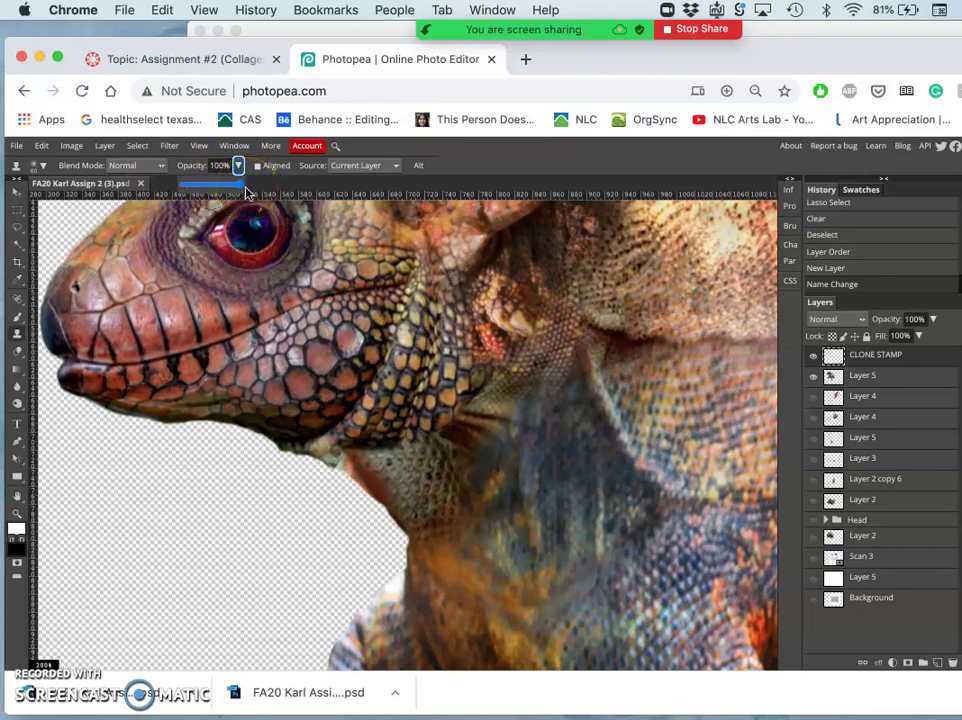
{"action": "mouse_move", "coordinate": [397, 329]}
{"action": "left_mouse_down"}
{"action": "mouse_move", "coordinate": [178, 347]}
{"action": "mouse_move", "coordinate": [122, 460]}
{"action": "left_mouse_up"}
{"action": "left_click", "coordinate": [145, 480]}
{"action": "left_click_drag", "start_coordinate": [166, 480], "coordinate": [164, 490]}
{"action": "mouse_move", "coordinate": [75, 375]}
{"action": "left_mouse_down"}
{"action": "mouse_move", "coordinate": [47, 337]}
{"action": "mouse_move", "coordinate": [18, 338]}
{"action": "left_mouse_up"}
{"action": "mouse_move", "coordinate": [165, 215]}
{"action": "left_mouse_down"}
{"action": "mouse_move", "coordinate": [253, 189]}
{"action": "mouse_move", "coordinate": [230, 176]}
{"action": "mouse_move", "coordinate": [350, 165]}
{"action": "mouse_move", "coordinate": [393, 172]}
{"action": "left_mouse_up"}
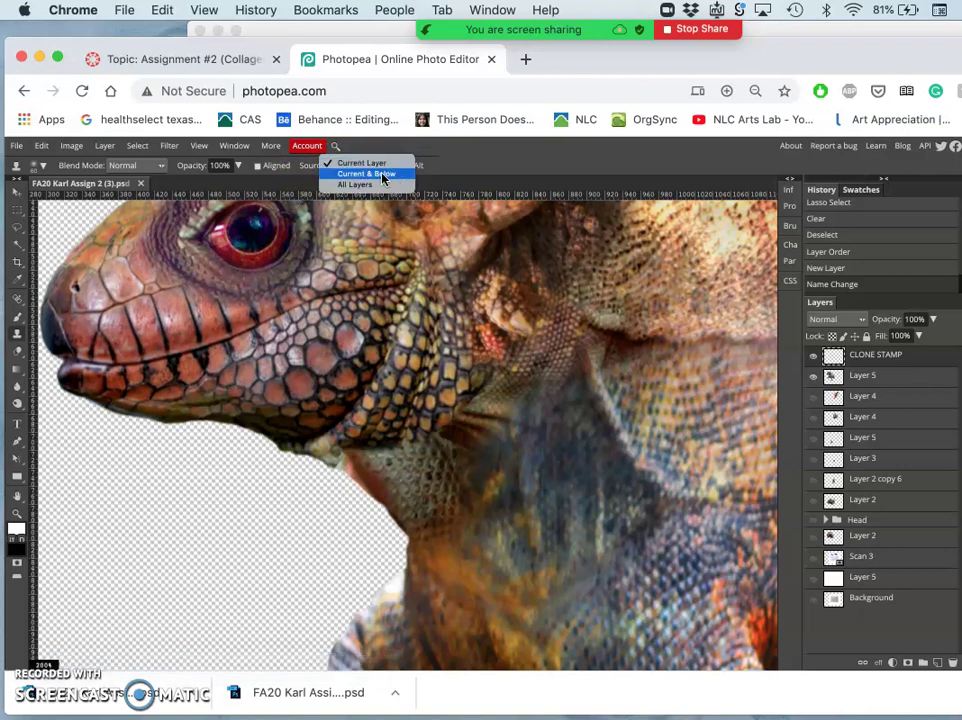
{"action": "left_click", "coordinate": [366, 174]}
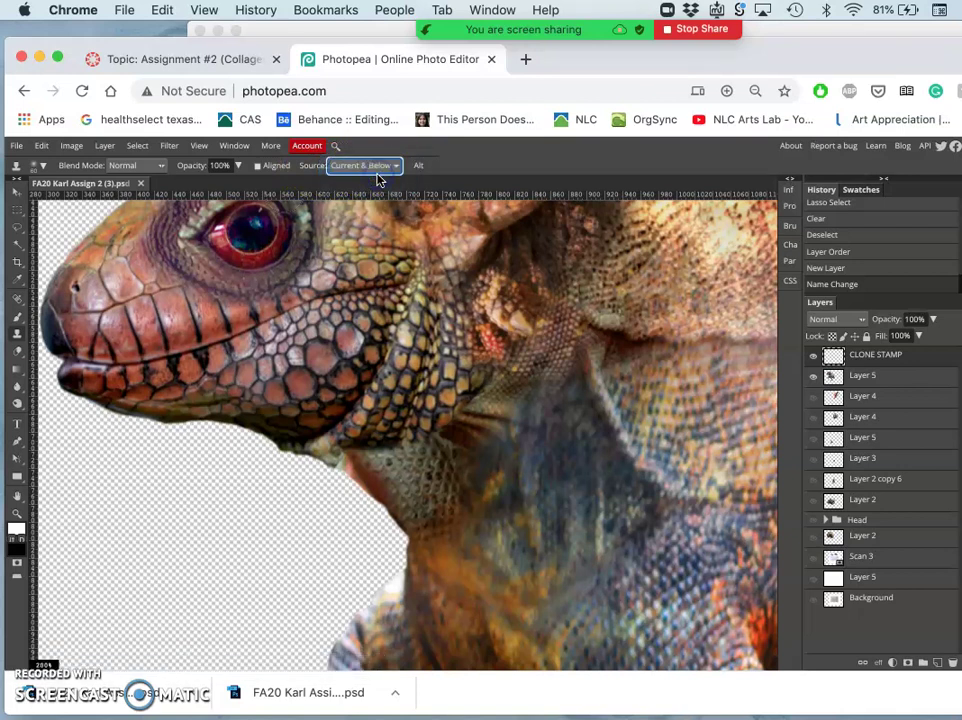
Clone reddish scales along the lizard's jaw edge and over the jaw.
{"action": "left_click_drag", "start_coordinate": [442, 243], "coordinate": [759, 365]}
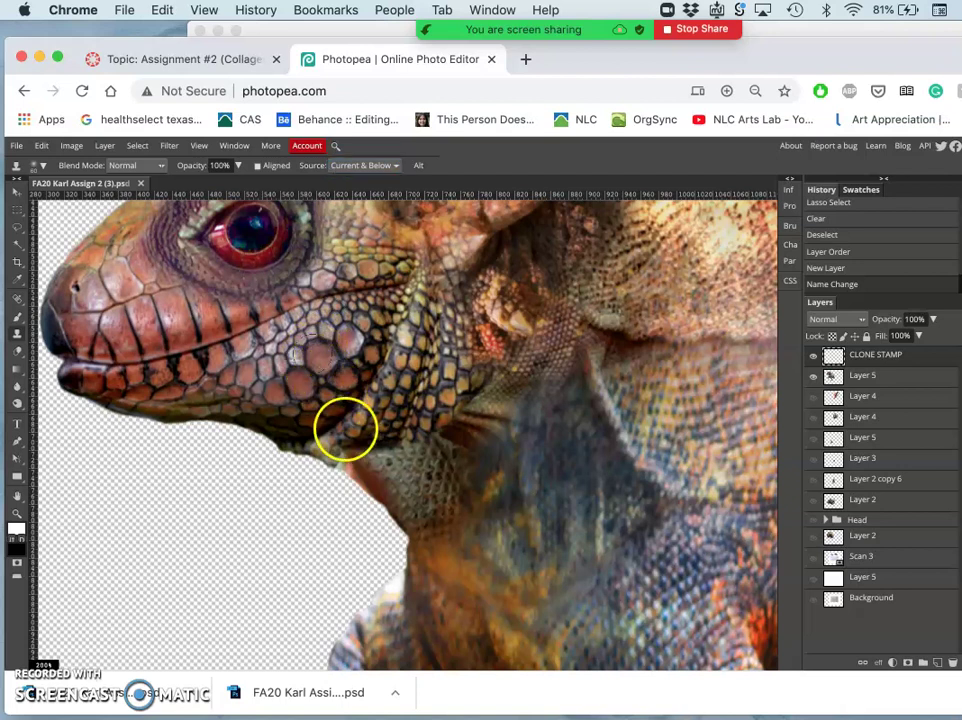
{"action": "left_click", "coordinate": [360, 464]}
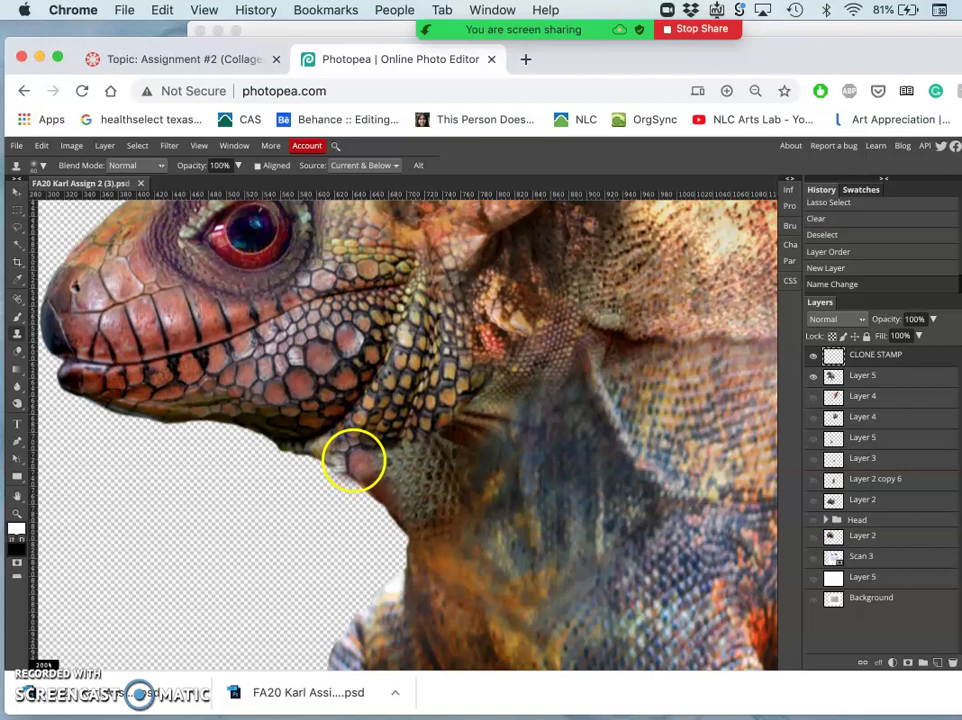
{"action": "left_click_drag", "start_coordinate": [381, 473], "coordinate": [417, 510]}
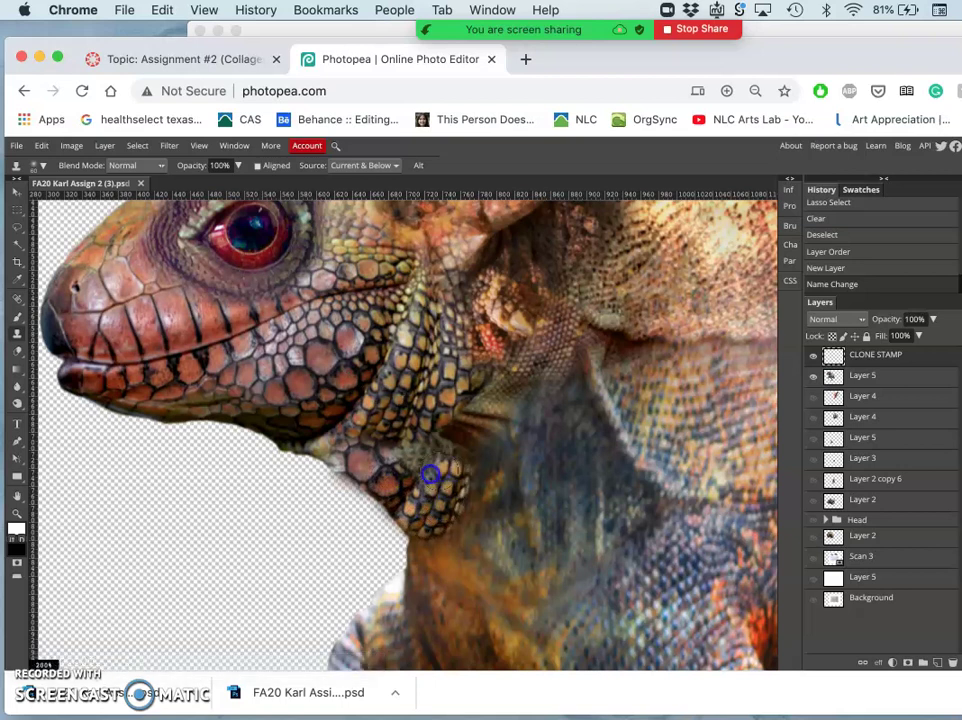
{"action": "mouse_move", "coordinate": [430, 474]}
{"action": "left_mouse_down"}
{"action": "mouse_move", "coordinate": [401, 453]}
{"action": "mouse_move", "coordinate": [475, 411]}
{"action": "mouse_move", "coordinate": [522, 455]}
{"action": "mouse_move", "coordinate": [541, 560]}
{"action": "mouse_move", "coordinate": [734, 517]}
{"action": "left_mouse_up"}
Hide and reshow the CLONE STAMP layer to compare, then blend the neck seam.
{"action": "left_click", "coordinate": [813, 357]}
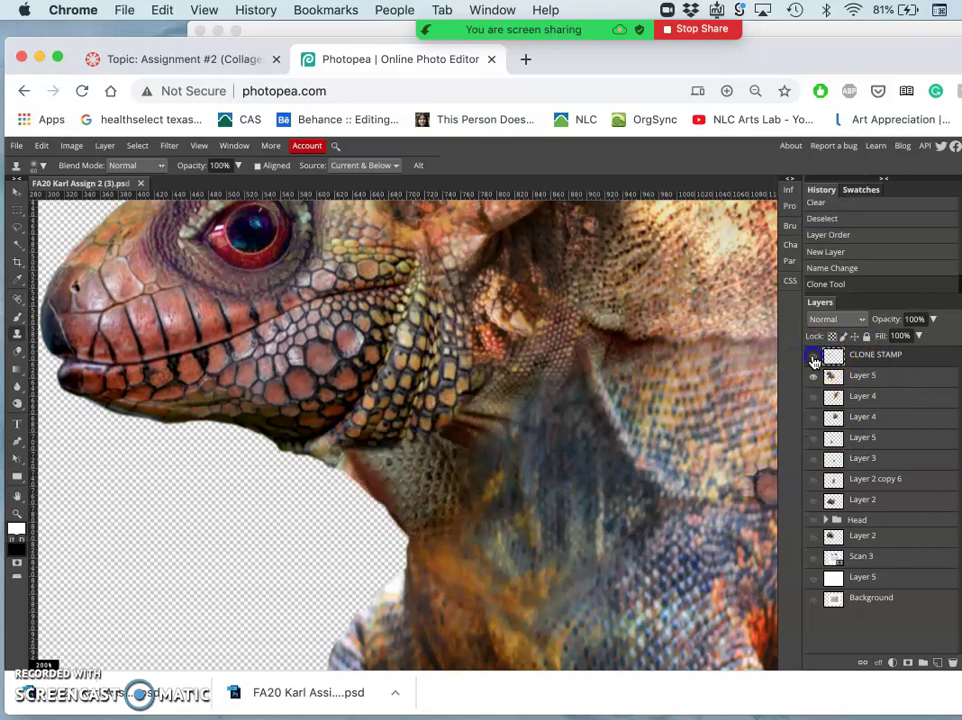
{"action": "left_click", "coordinate": [813, 357]}
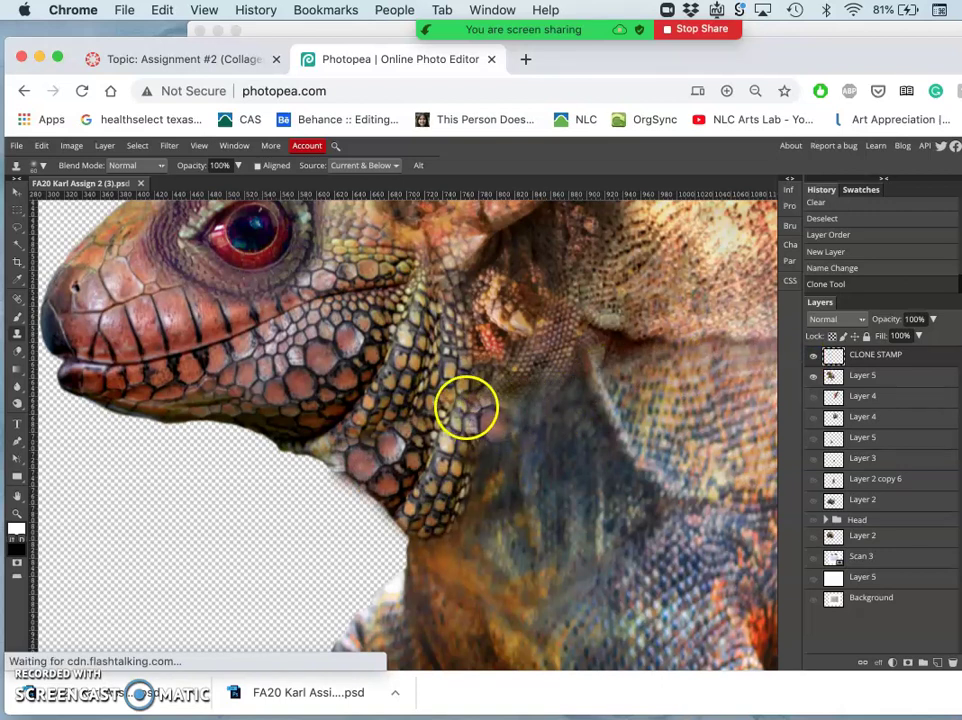
{"action": "left_click_drag", "start_coordinate": [466, 407], "coordinate": [486, 407]}
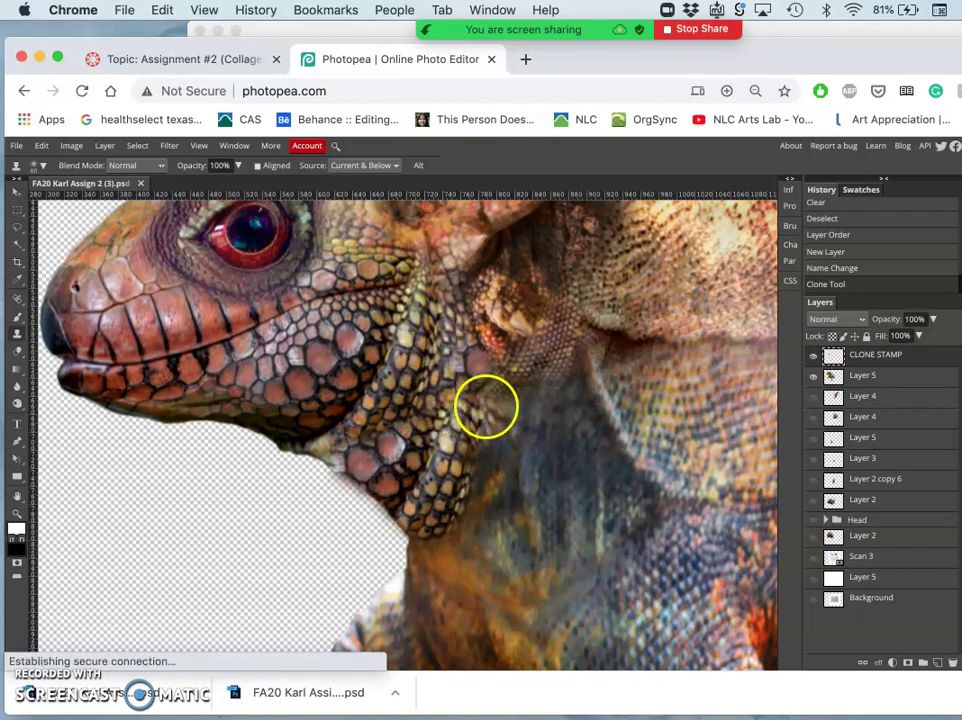
Cover the dark shoulder patch and spike base with cloned texture, undoing one bad stroke.
{"action": "key", "text": "super+minus"}
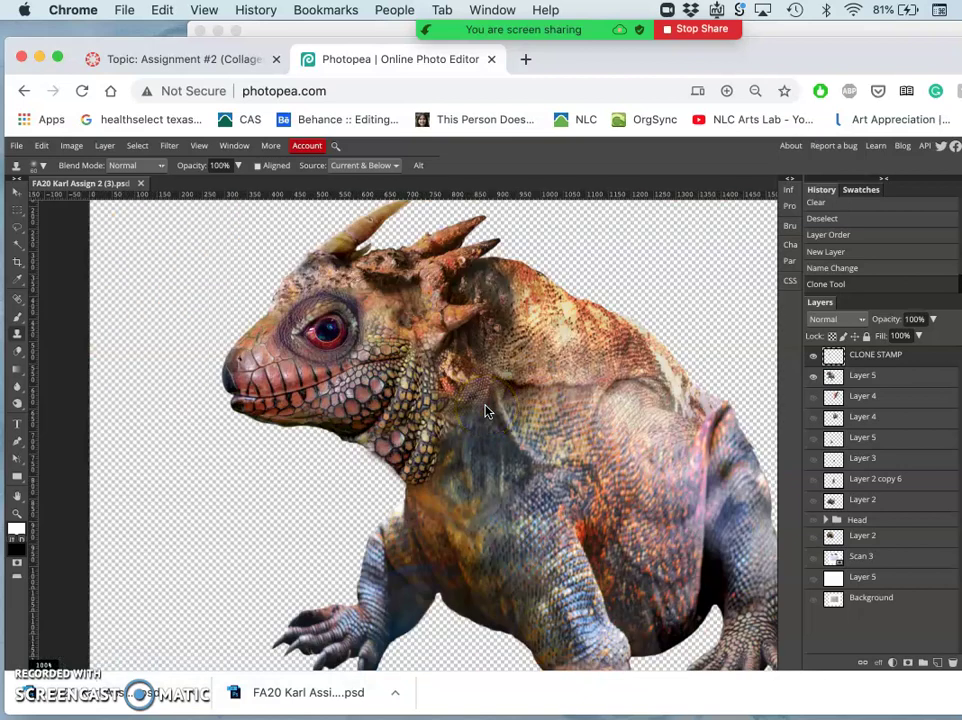
{"action": "mouse_move", "coordinate": [486, 410]}
{"action": "left_mouse_down"}
{"action": "mouse_move", "coordinate": [494, 401]}
{"action": "mouse_move", "coordinate": [492, 429]}
{"action": "mouse_move", "coordinate": [462, 408]}
{"action": "mouse_move", "coordinate": [518, 301]}
{"action": "mouse_move", "coordinate": [507, 251]}
{"action": "mouse_move", "coordinate": [490, 249]}
{"action": "mouse_move", "coordinate": [491, 285]}
{"action": "mouse_move", "coordinate": [543, 322]}
{"action": "left_mouse_up"}
{"action": "left_click", "coordinate": [503, 286]}
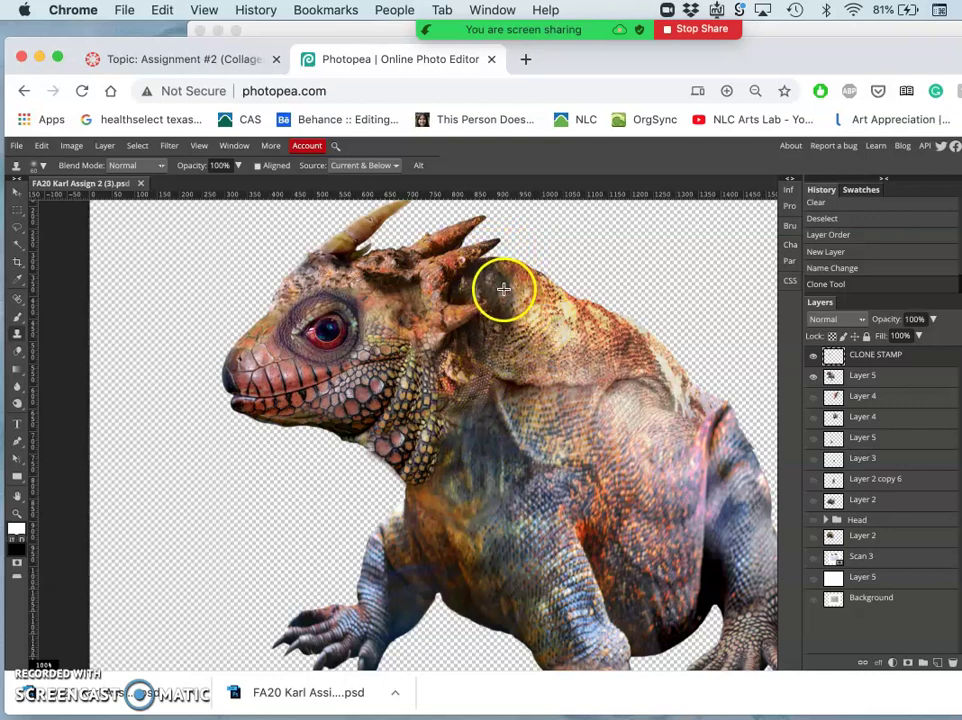
{"action": "key", "text": "super+z"}
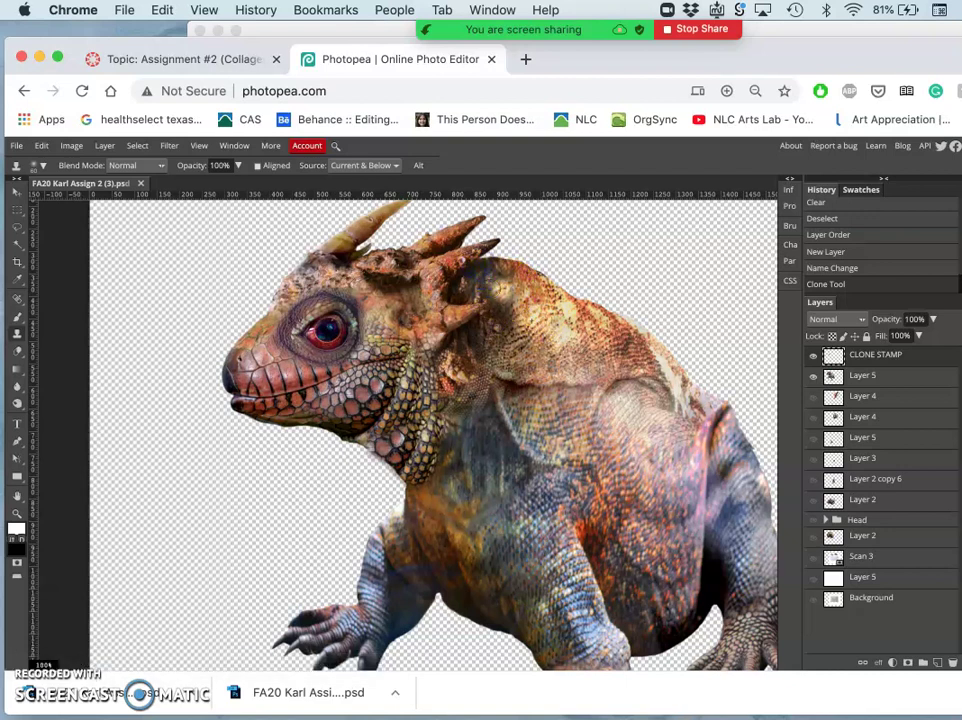
{"action": "left_click_drag", "start_coordinate": [457, 282], "coordinate": [458, 305]}
Zoomed in, retexture the head behind the horns and the neck with cloned scales.
{"action": "key", "text": "super+equal"}
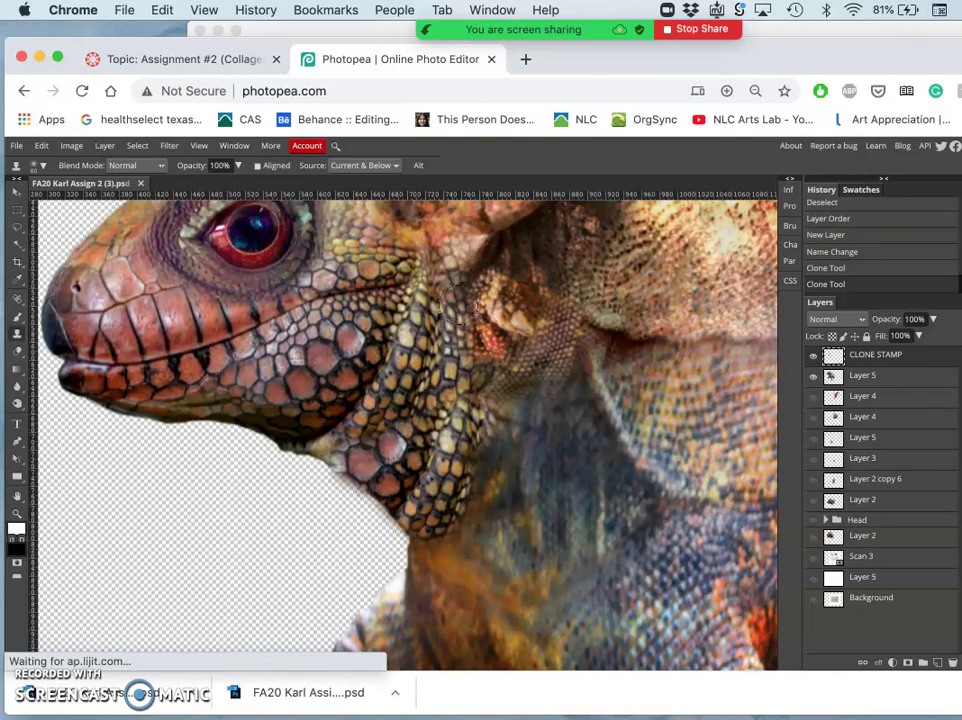
{"action": "mouse_move", "coordinate": [530, 359]}
{"action": "left_mouse_down"}
{"action": "mouse_move", "coordinate": [612, 268]}
{"action": "mouse_move", "coordinate": [520, 266]}
{"action": "mouse_move", "coordinate": [549, 281]}
{"action": "left_mouse_up"}
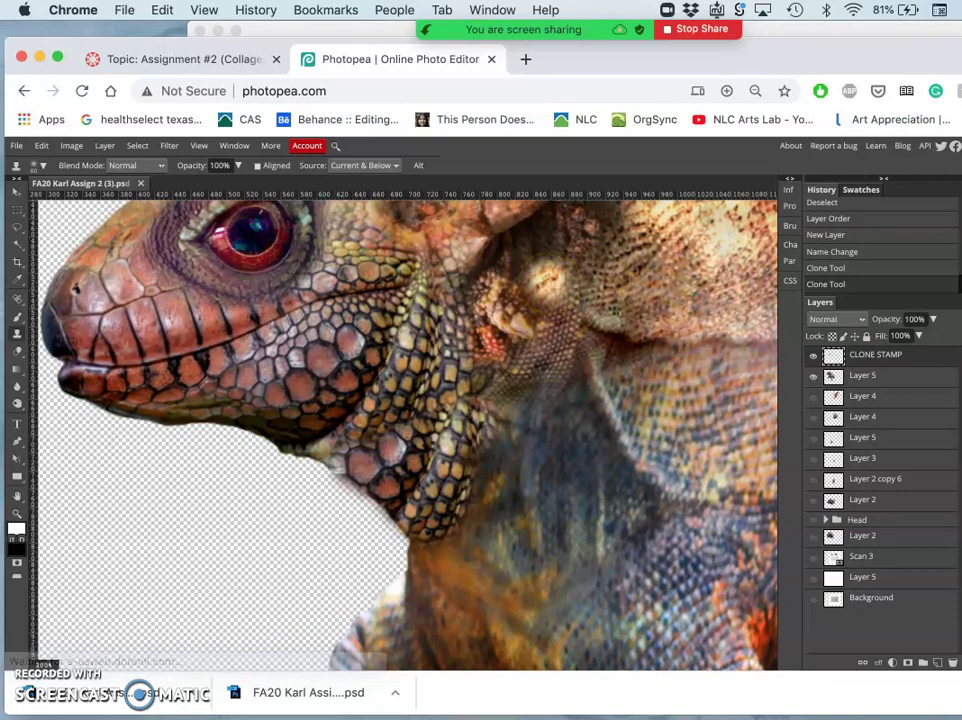
{"action": "scroll", "coordinate": [549, 283], "scroll_direction": "up", "scroll_amount": 5}
{"action": "scroll", "coordinate": [600, 320], "scroll_direction": "up", "scroll_amount": 2}
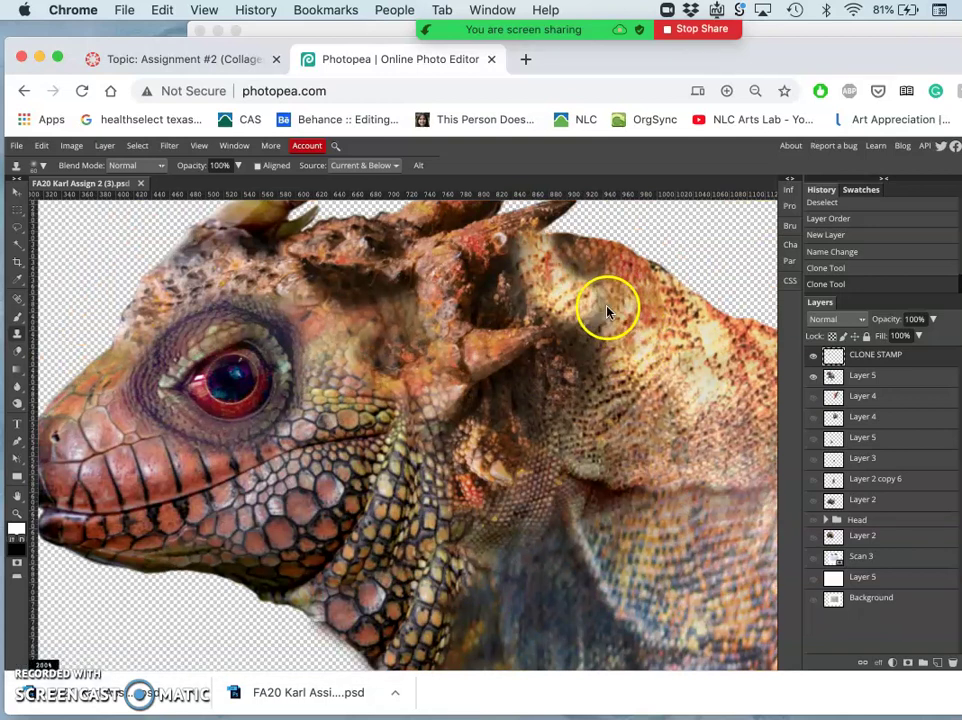
{"action": "mouse_move", "coordinate": [608, 307]}
{"action": "left_mouse_down"}
{"action": "mouse_move", "coordinate": [554, 273]}
{"action": "mouse_move", "coordinate": [594, 300]}
{"action": "left_mouse_up"}
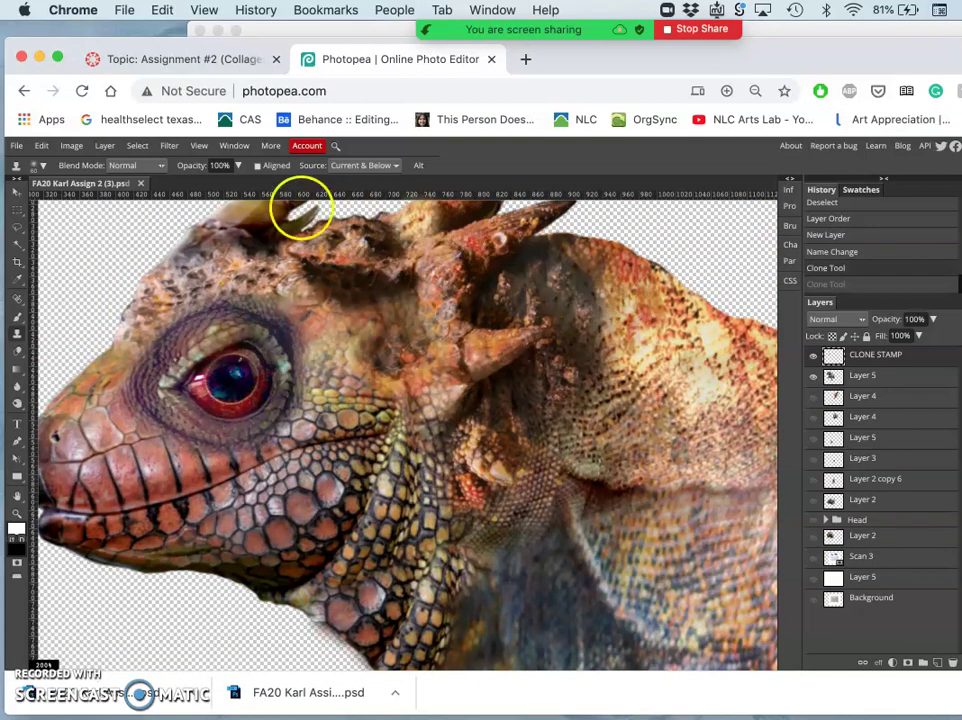
Softly clone over the neck at 54% opacity, then lower clone opacity to 24%.
{"action": "left_click", "coordinate": [237, 166]}
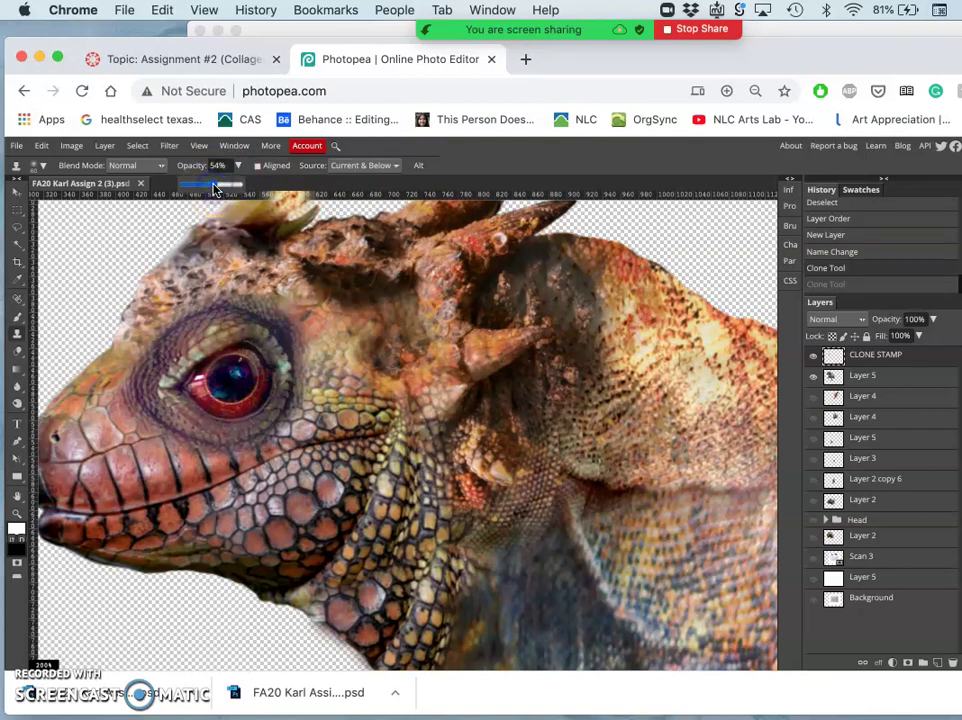
{"action": "mouse_move", "coordinate": [588, 337]}
{"action": "left_mouse_down"}
{"action": "mouse_move", "coordinate": [597, 320]}
{"action": "mouse_move", "coordinate": [569, 292]}
{"action": "left_mouse_up"}
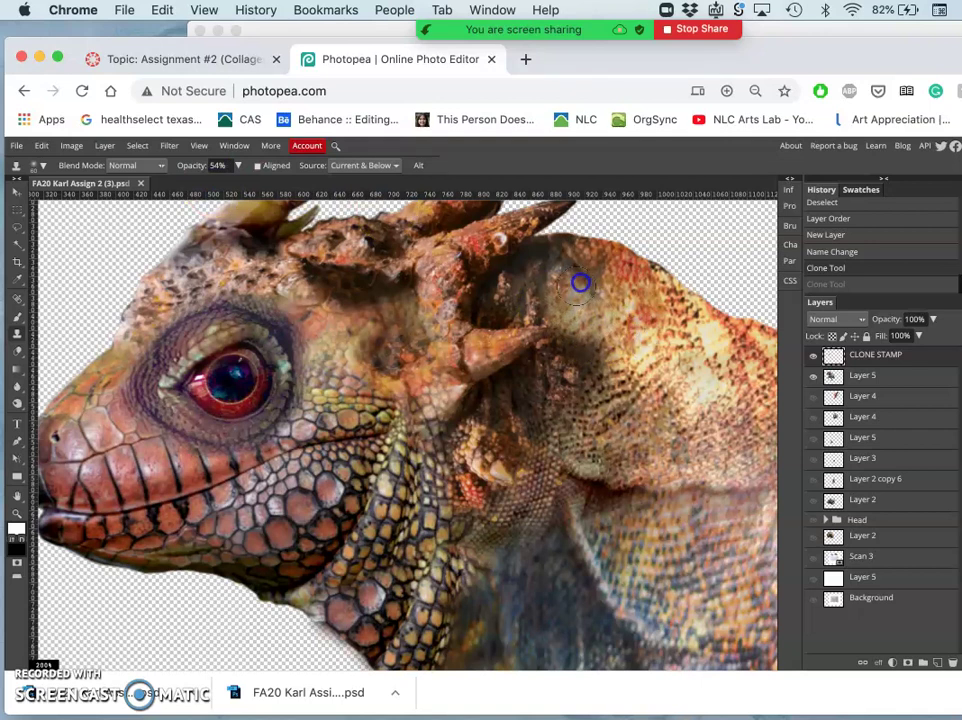
{"action": "left_click_drag", "start_coordinate": [584, 280], "coordinate": [577, 355]}
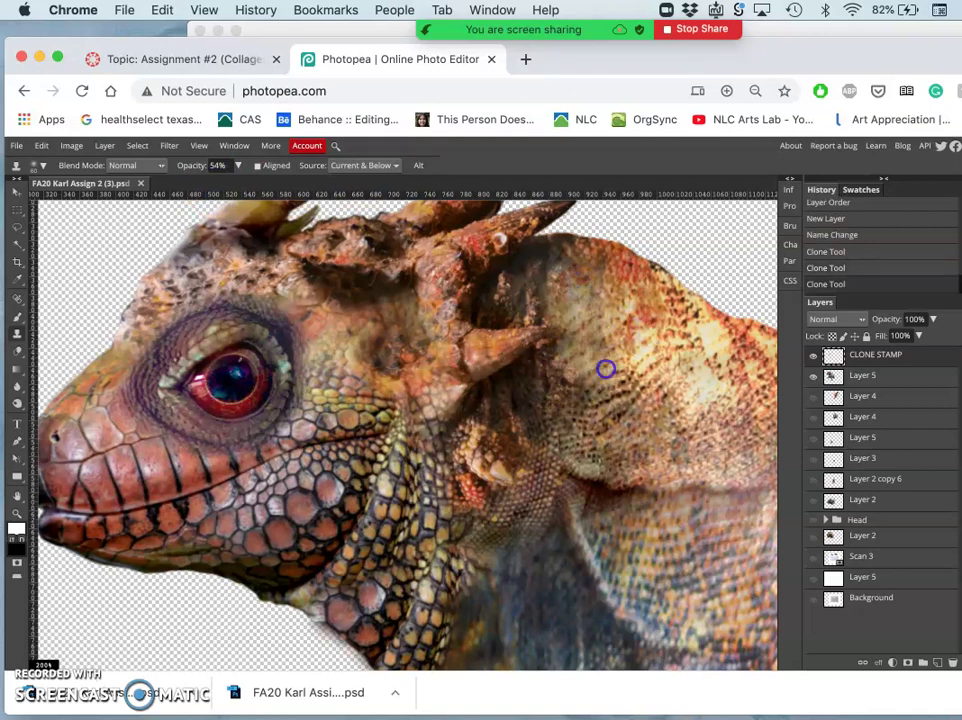
{"action": "mouse_move", "coordinate": [606, 367]}
{"action": "left_mouse_down"}
{"action": "mouse_move", "coordinate": [591, 419]}
{"action": "mouse_move", "coordinate": [540, 388]}
{"action": "left_mouse_up"}
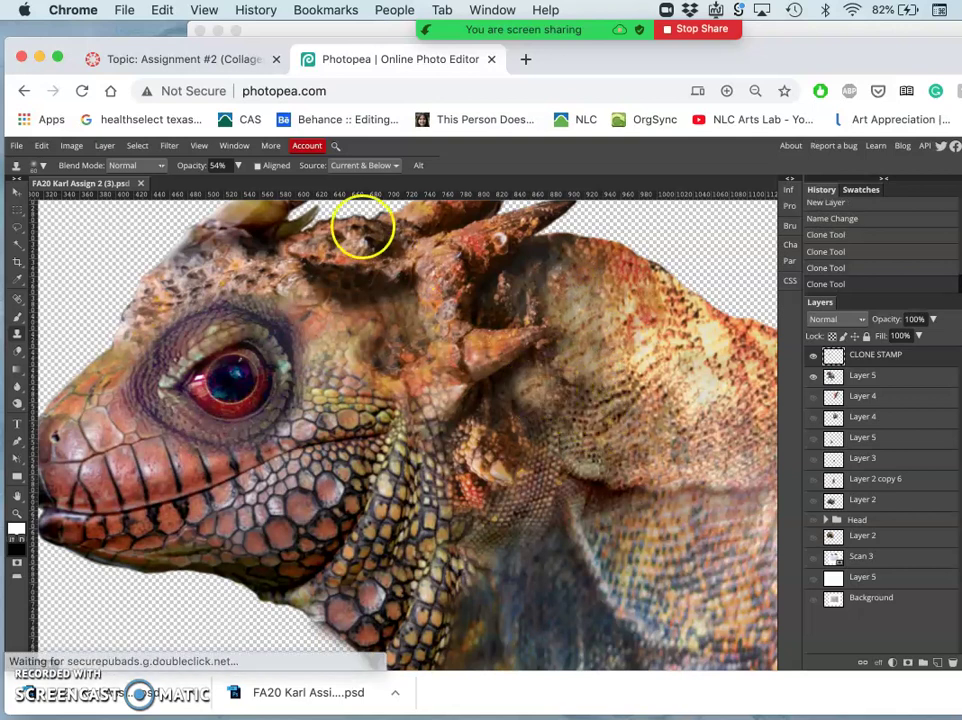
{"action": "left_click", "coordinate": [240, 166]}
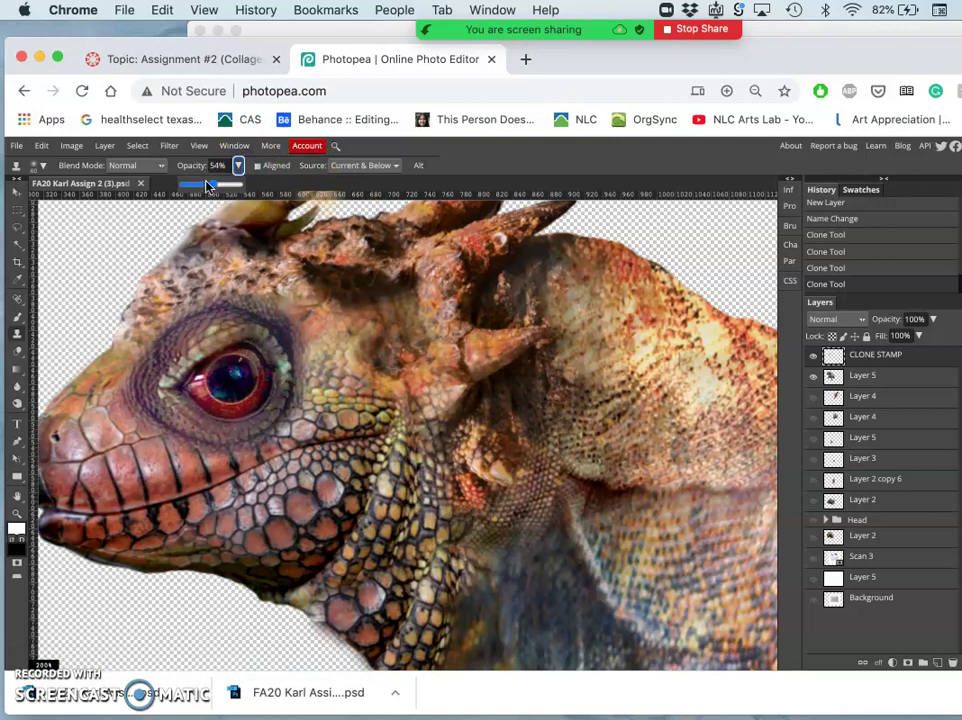
{"action": "left_click", "coordinate": [197, 186]}
Faintly clone scales across the neck and spike area near the horn base.
{"action": "left_click_drag", "start_coordinate": [451, 369], "coordinate": [543, 394]}
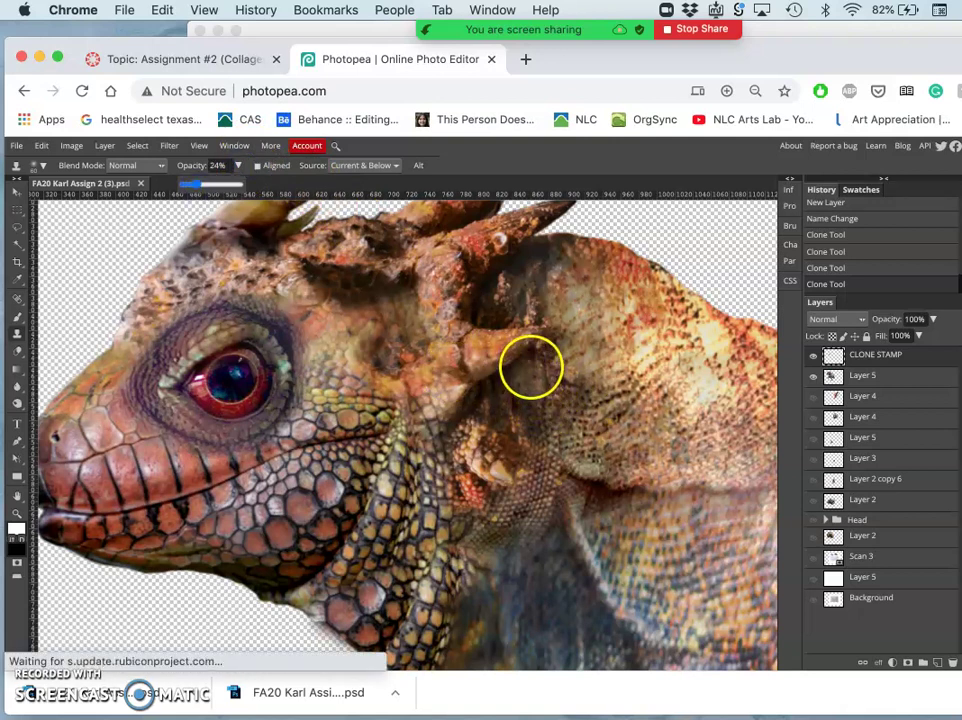
{"action": "left_click", "coordinate": [535, 367]}
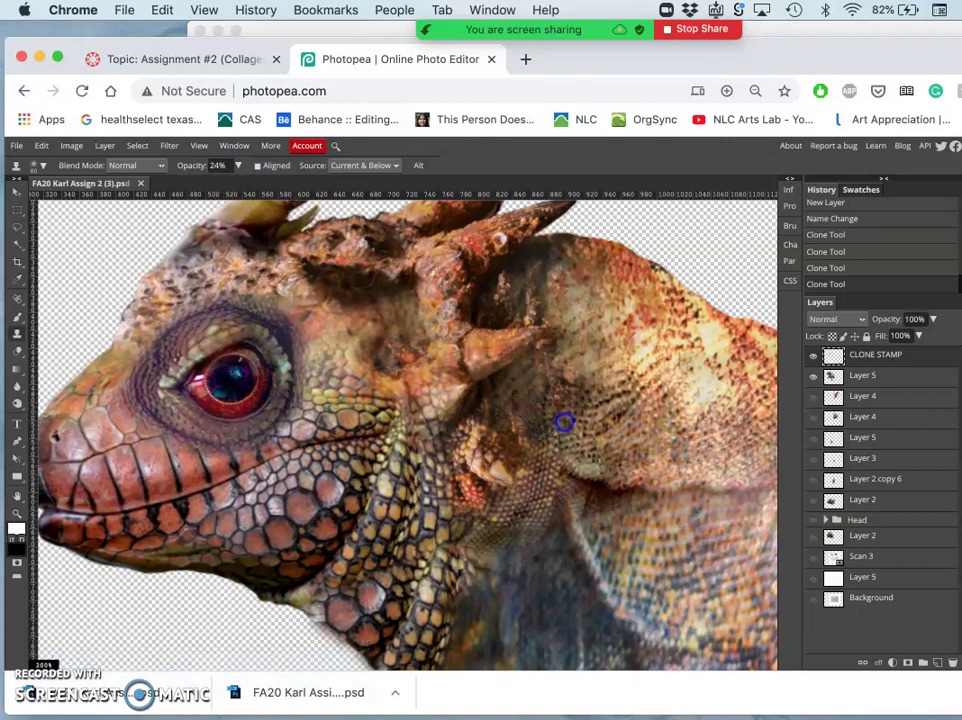
{"action": "left_click_drag", "start_coordinate": [589, 395], "coordinate": [547, 310]}
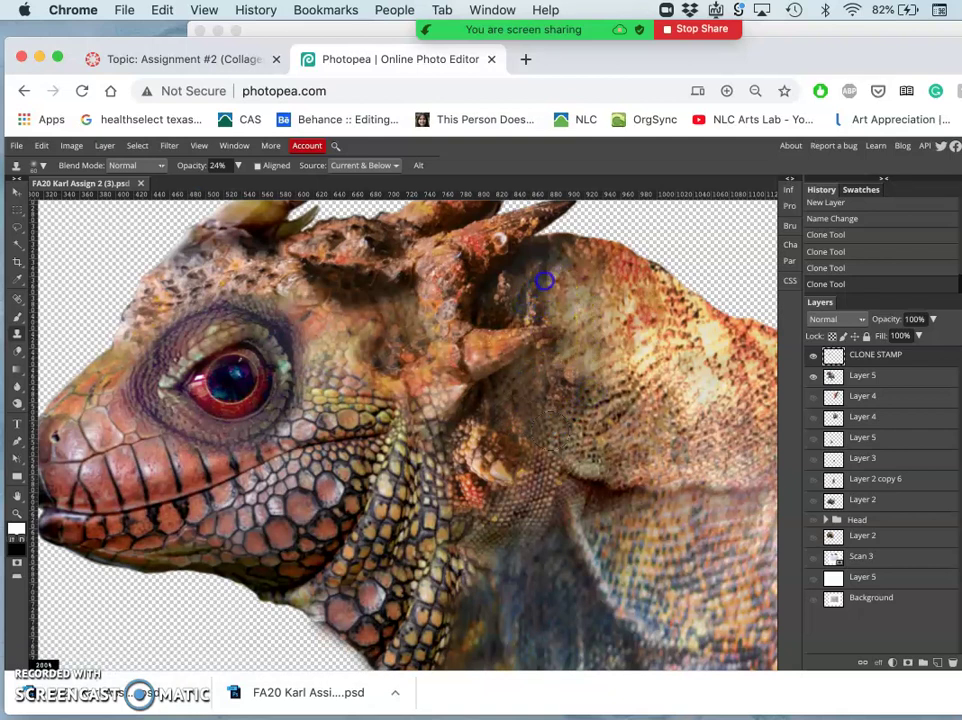
{"action": "mouse_move", "coordinate": [544, 281]}
{"action": "left_mouse_down"}
{"action": "mouse_move", "coordinate": [359, 343]}
{"action": "mouse_move", "coordinate": [309, 382]}
{"action": "mouse_move", "coordinate": [347, 457]}
{"action": "mouse_move", "coordinate": [354, 414]}
{"action": "mouse_move", "coordinate": [320, 408]}
{"action": "mouse_move", "coordinate": [221, 307]}
{"action": "mouse_move", "coordinate": [225, 281]}
{"action": "left_mouse_up"}
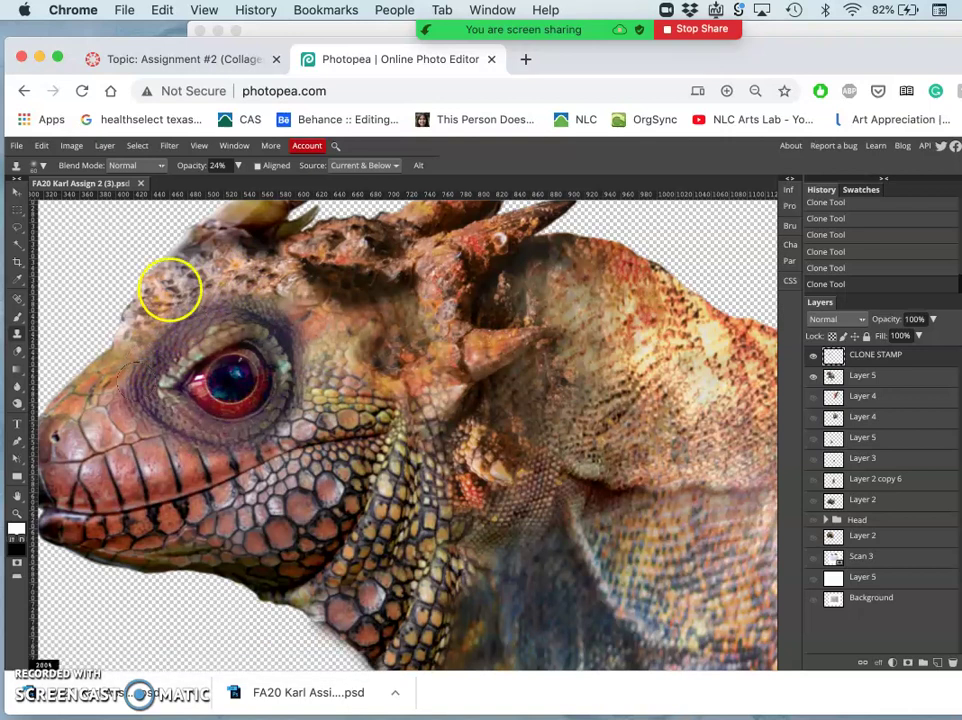
Faintly retouch the skin above, around and below the eye, down the cheek toward the jaw.
{"action": "left_click_drag", "start_coordinate": [170, 289], "coordinate": [145, 257]}
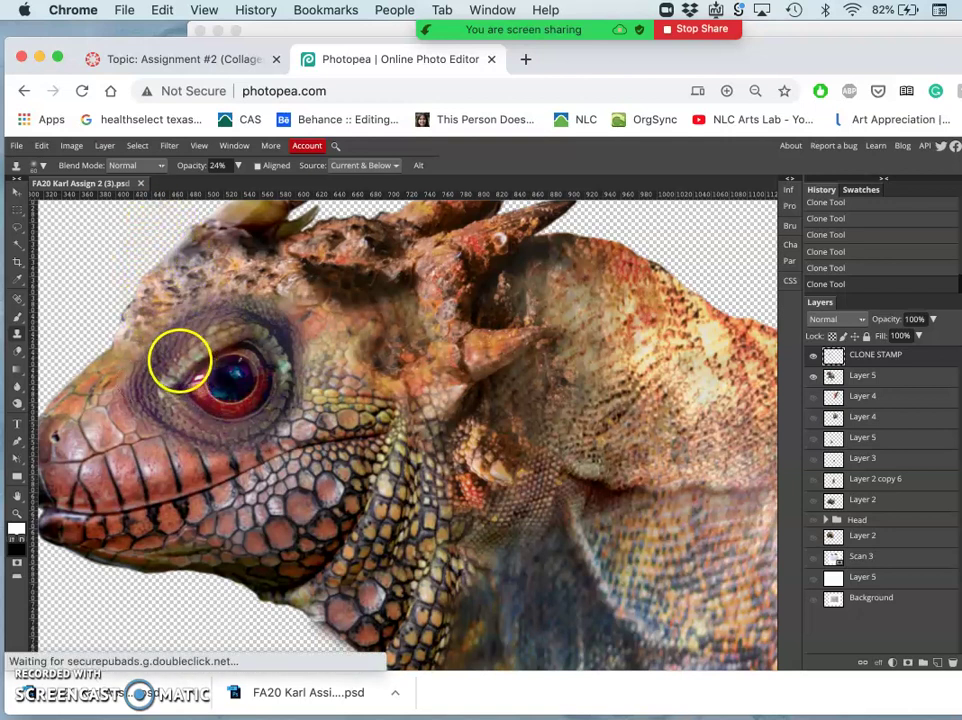
{"action": "left_click_drag", "start_coordinate": [174, 355], "coordinate": [168, 361]}
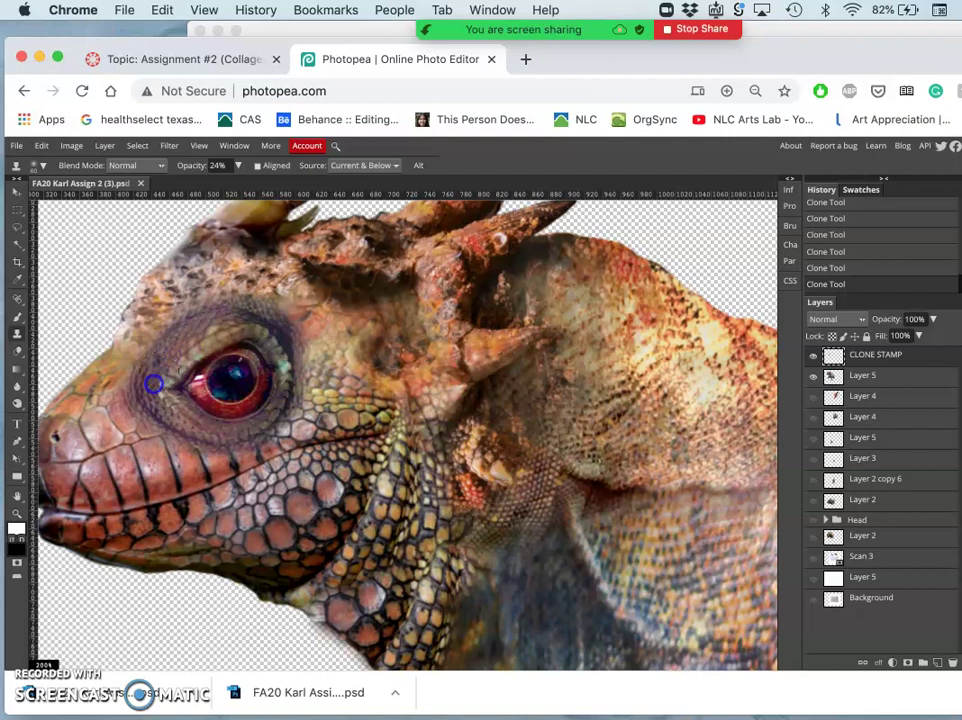
{"action": "mouse_move", "coordinate": [343, 333]}
{"action": "left_mouse_down"}
{"action": "mouse_move", "coordinate": [357, 330]}
{"action": "mouse_move", "coordinate": [290, 339]}
{"action": "left_mouse_up"}
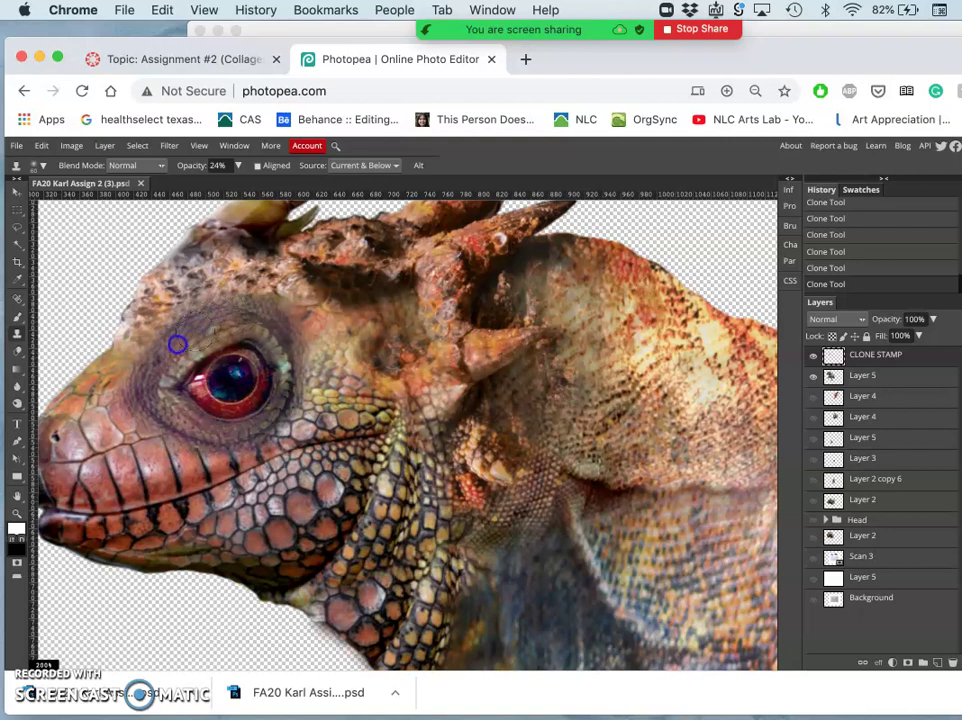
{"action": "mouse_move", "coordinate": [288, 346]}
{"action": "left_mouse_down"}
{"action": "mouse_move", "coordinate": [362, 370]}
{"action": "mouse_move", "coordinate": [176, 304]}
{"action": "mouse_move", "coordinate": [180, 314]}
{"action": "left_mouse_up"}
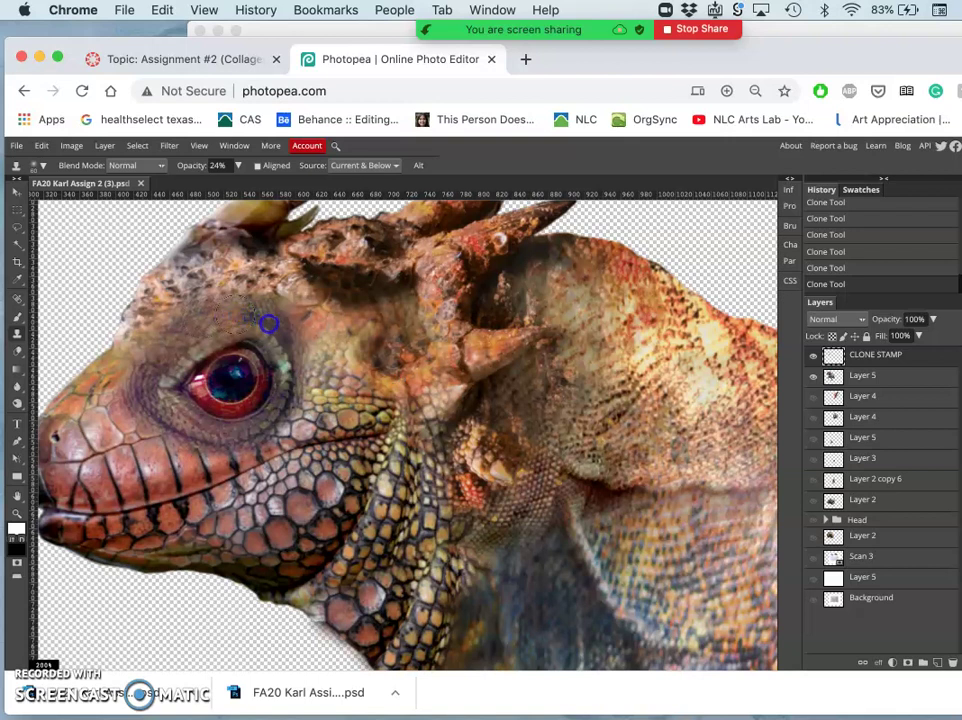
{"action": "left_click_drag", "start_coordinate": [129, 397], "coordinate": [118, 483]}
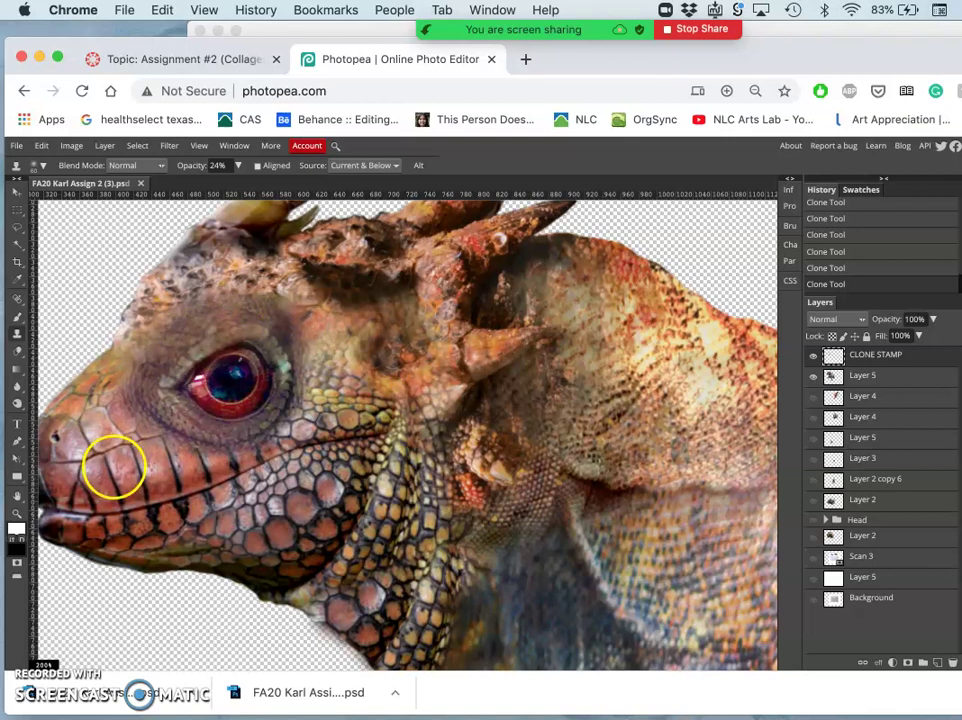